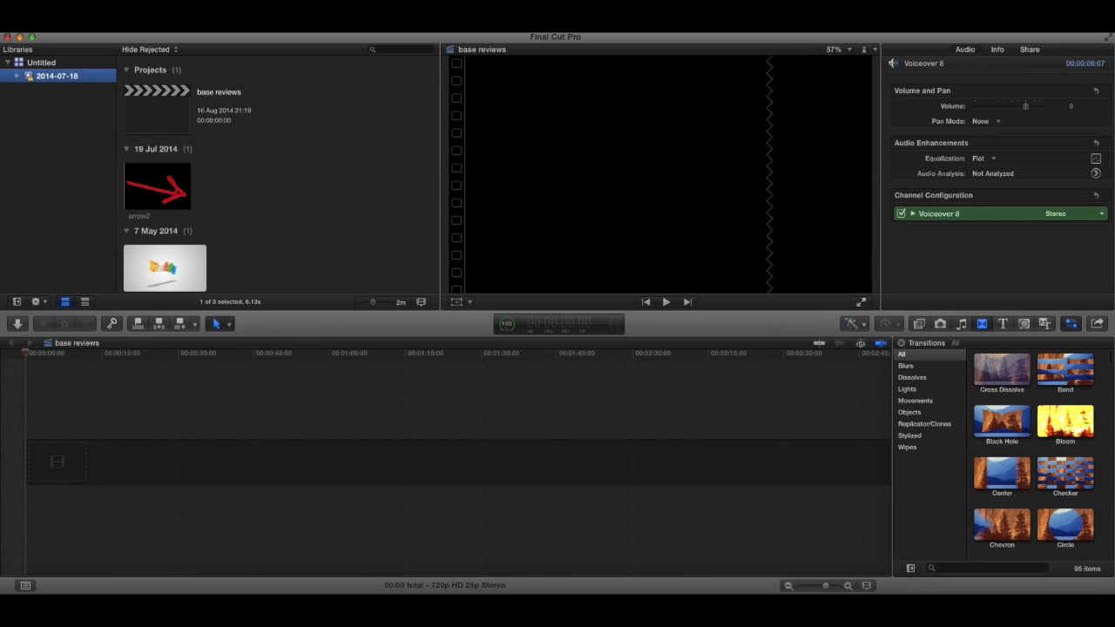
Import the reviews raw and selecting clips from the NO NAME camera into the 2014-07-18 event.
click(99, 29)
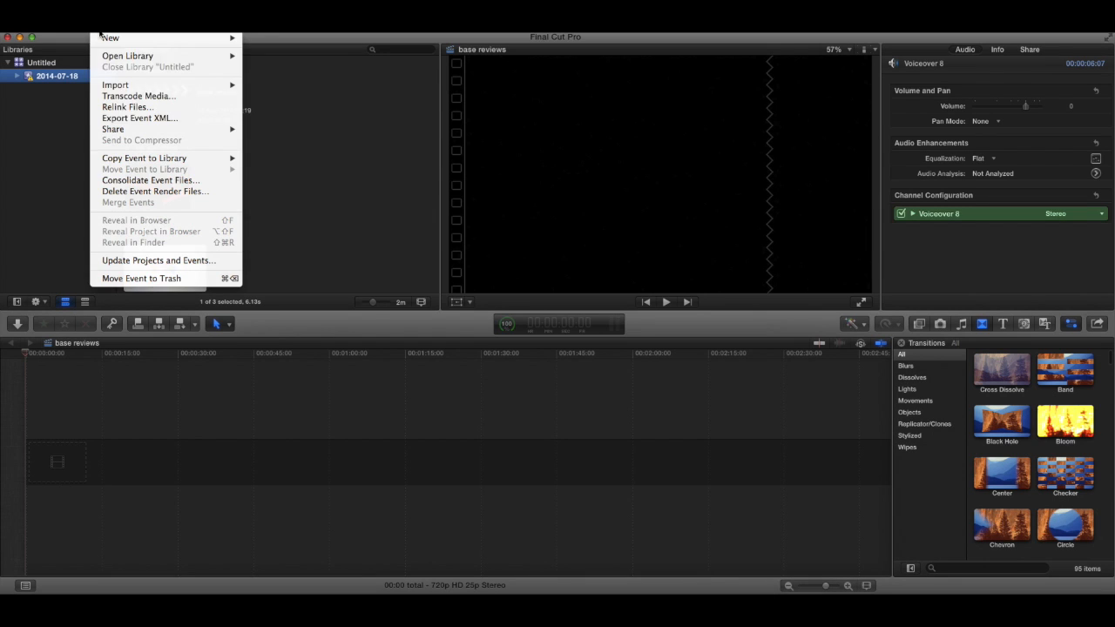
mouse_move(115, 84)
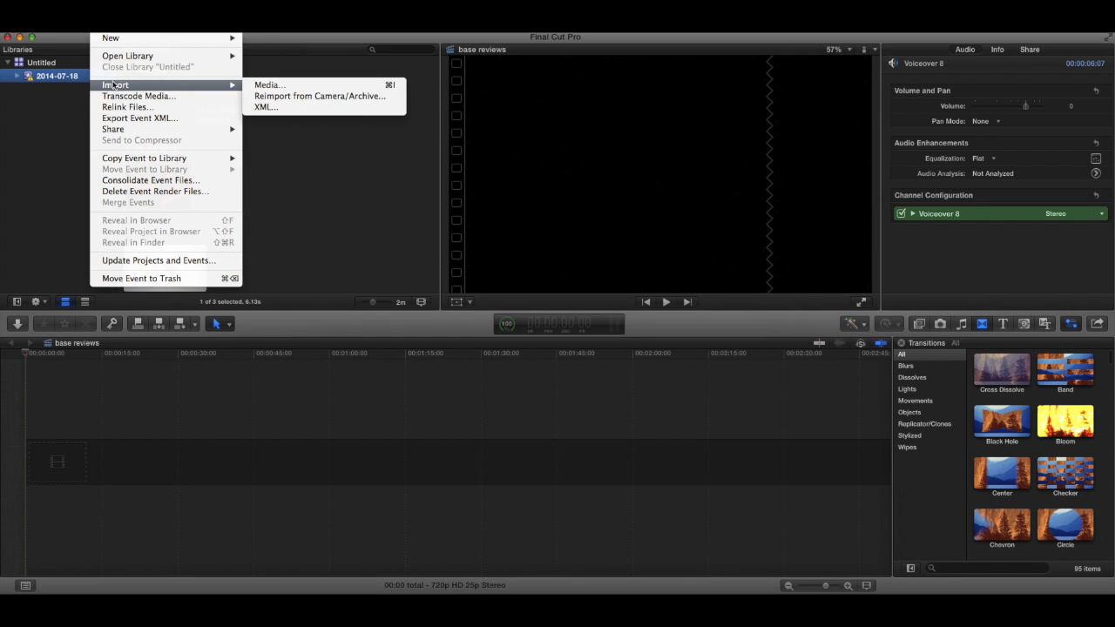
click(269, 85)
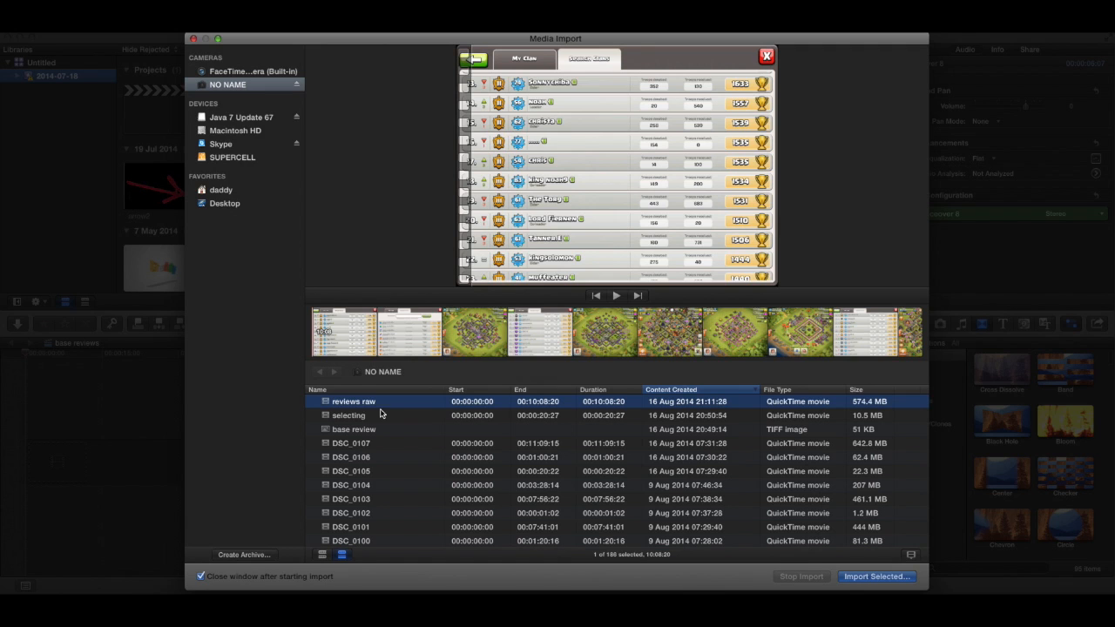
shift+click(364, 417)
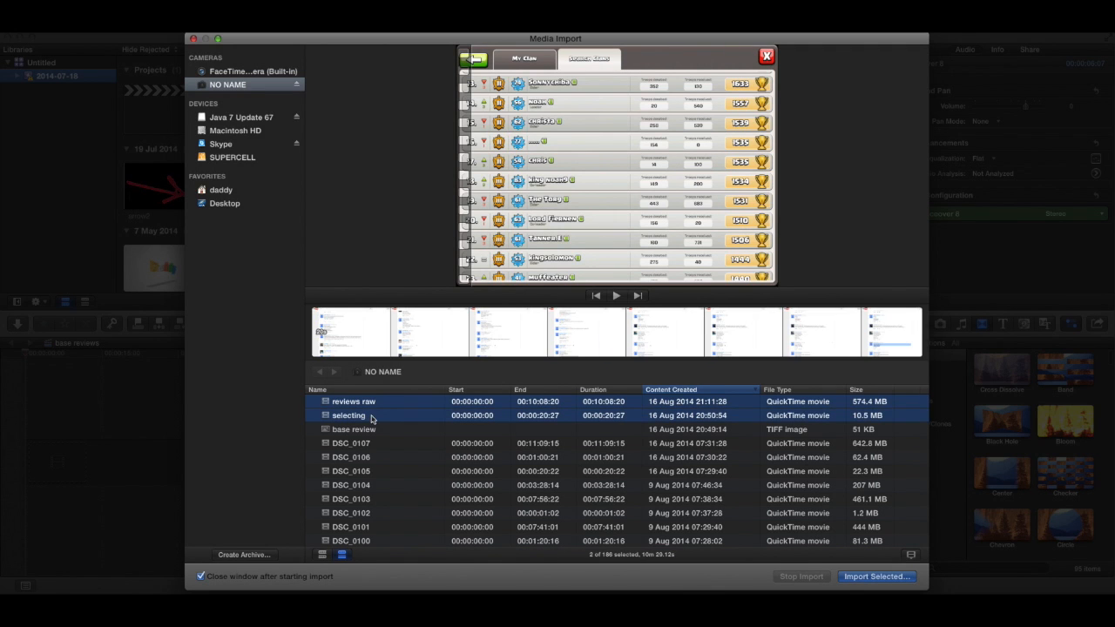
click(849, 578)
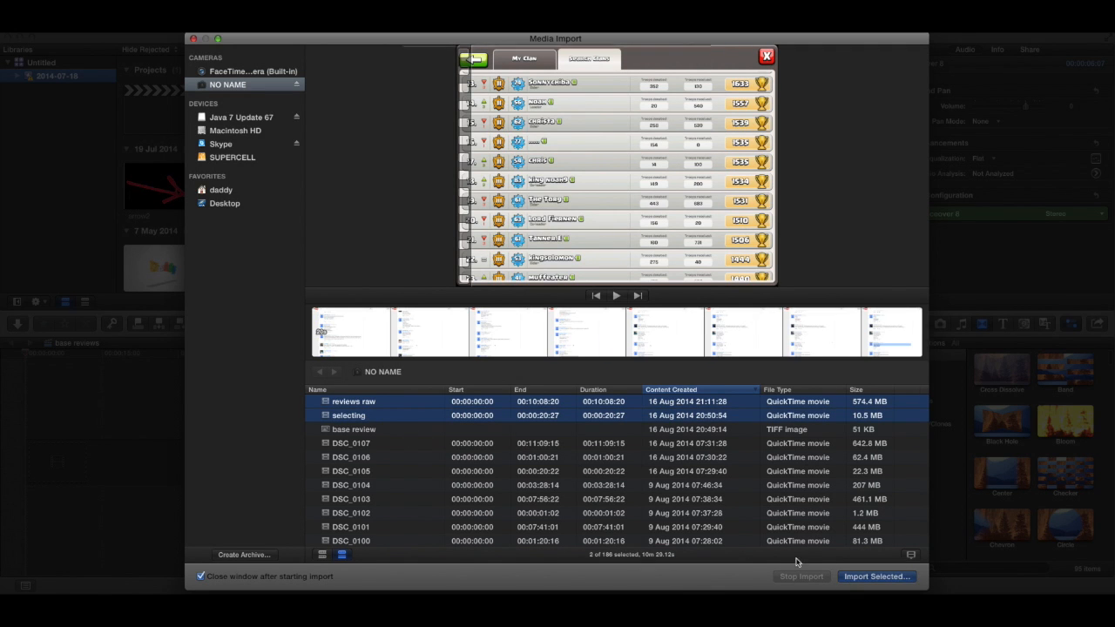
click(676, 339)
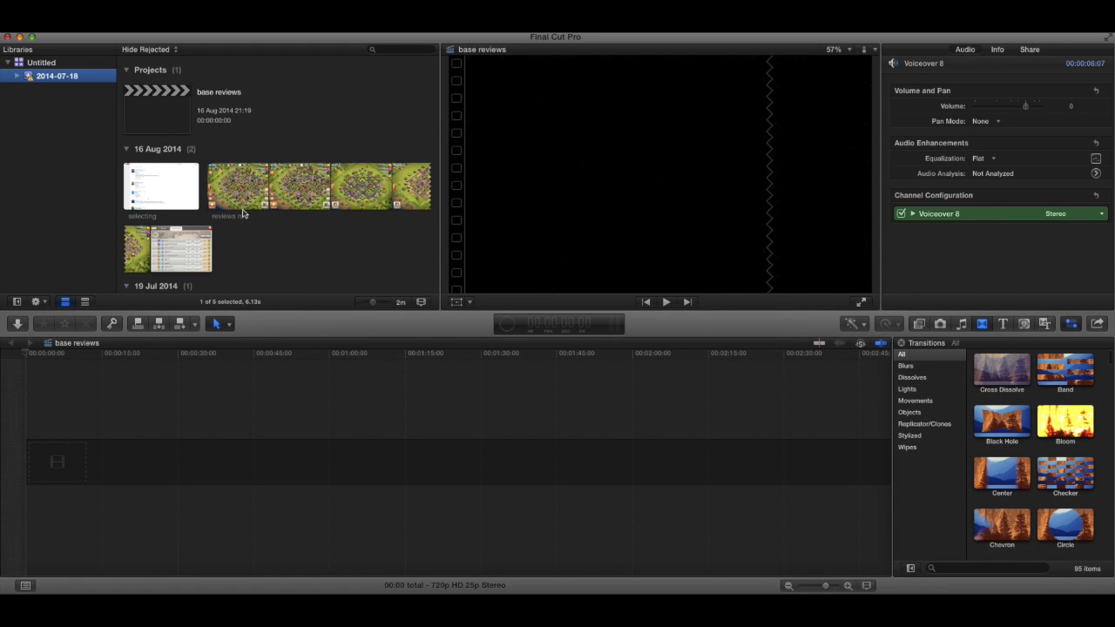
Look over the event's clips, viewing the reviews raw clip and the Daddy falling balls intro.
click(244, 202)
scroll(222, 222, down, 5)
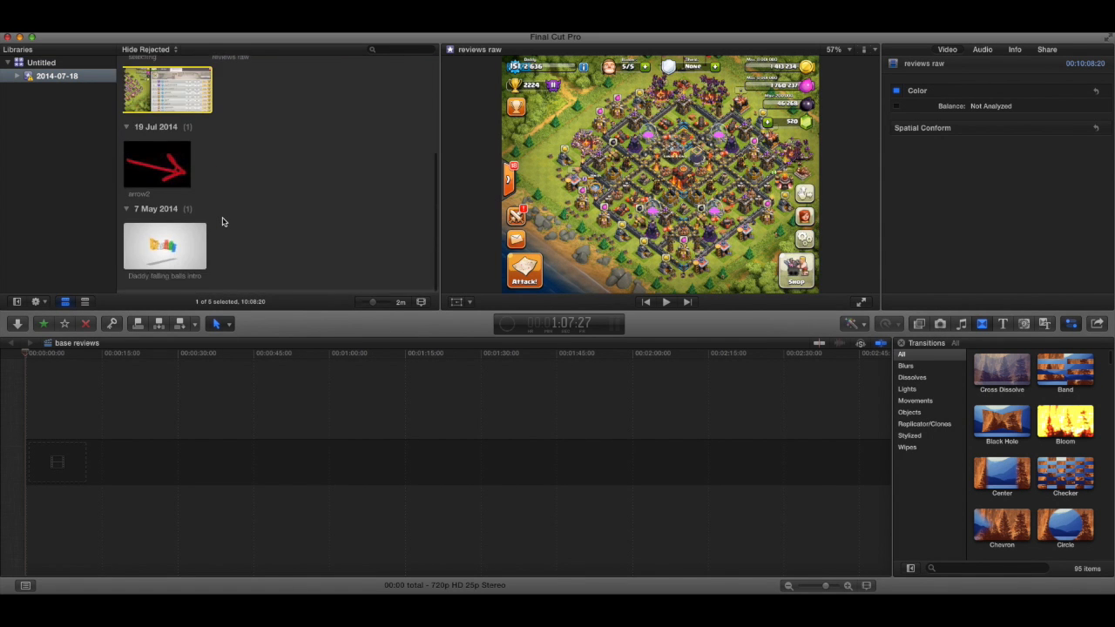
click(174, 251)
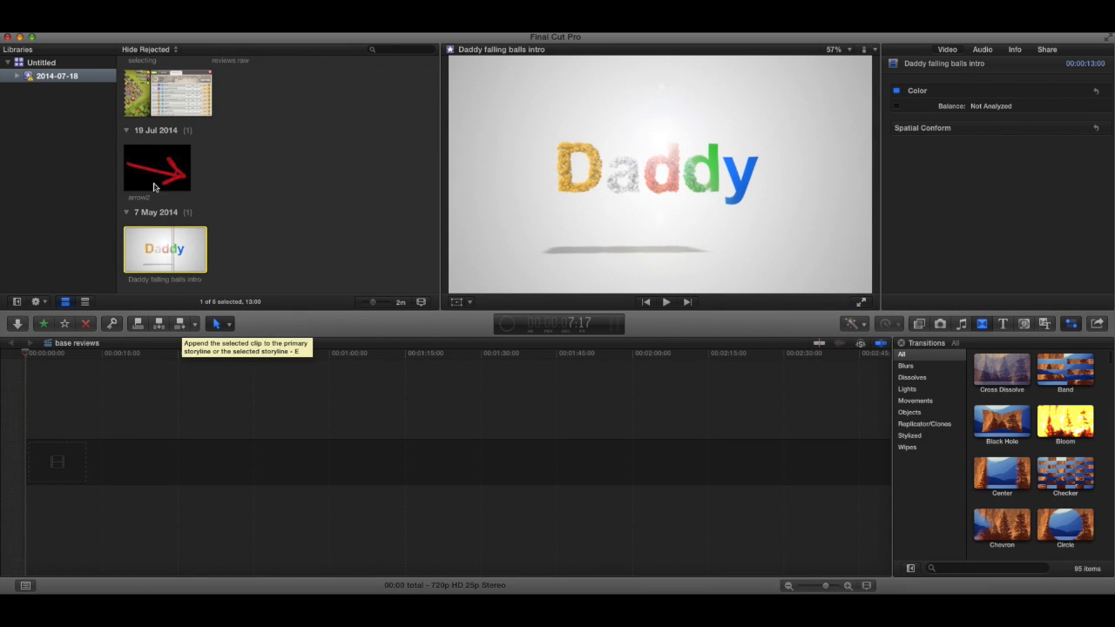
Create a new project named base reviews for youtube in the 2014-07-18 event.
click(109, 24)
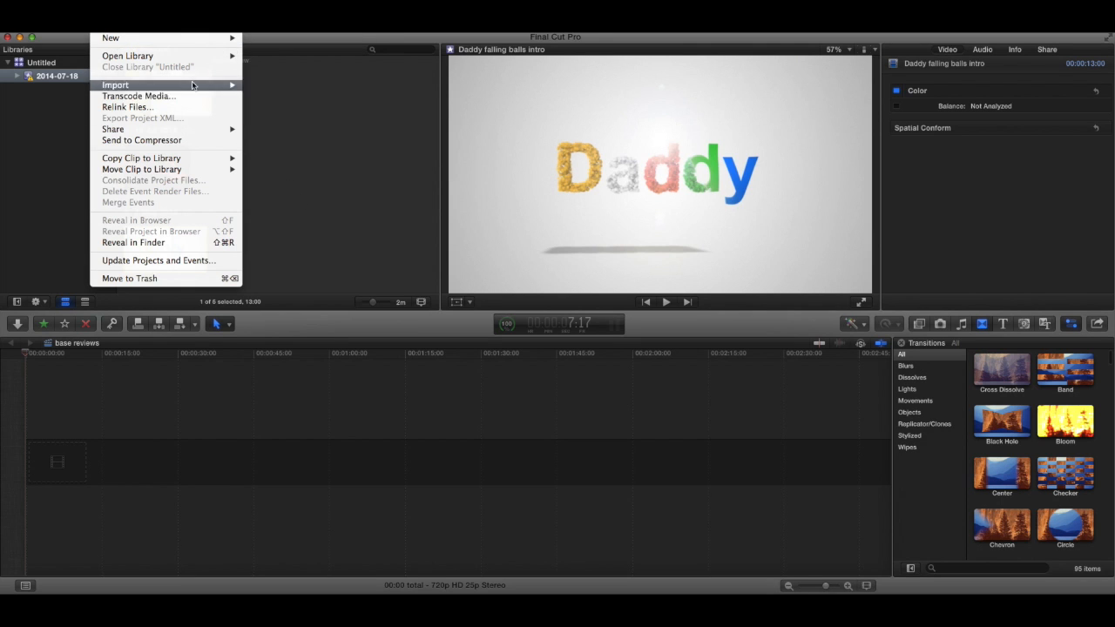
mouse_move(166, 41)
click(267, 42)
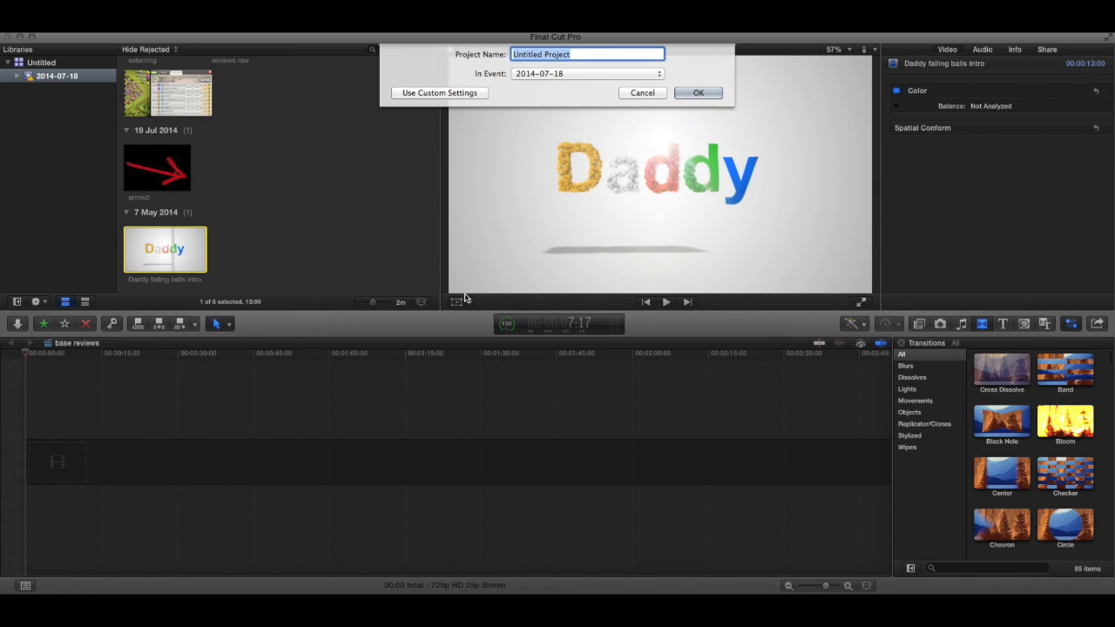
text(base reviews)
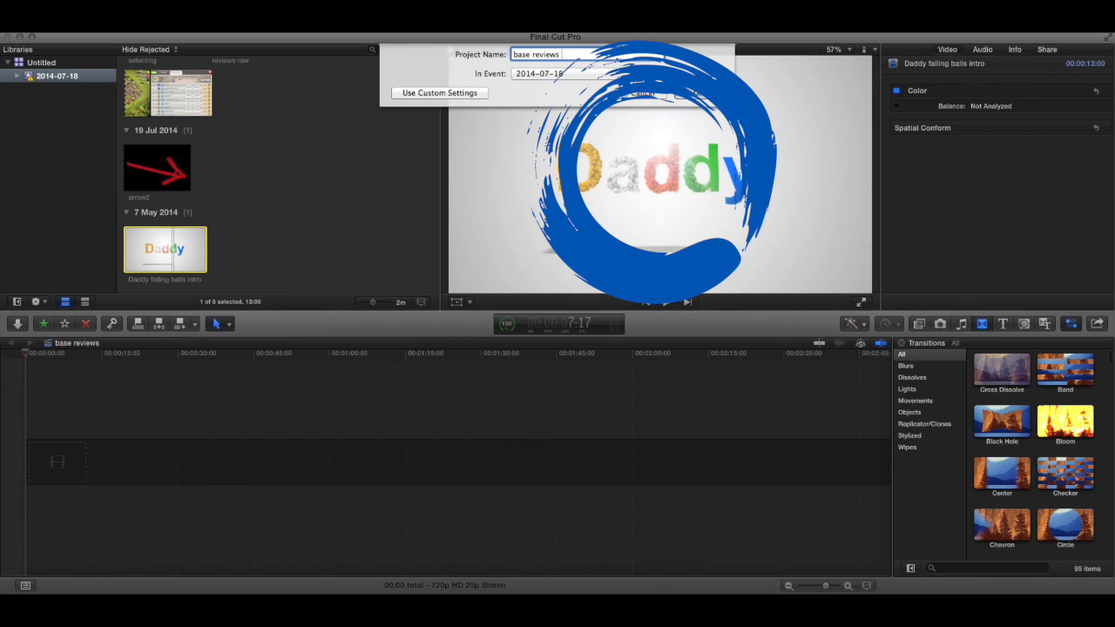
text( for youtube)
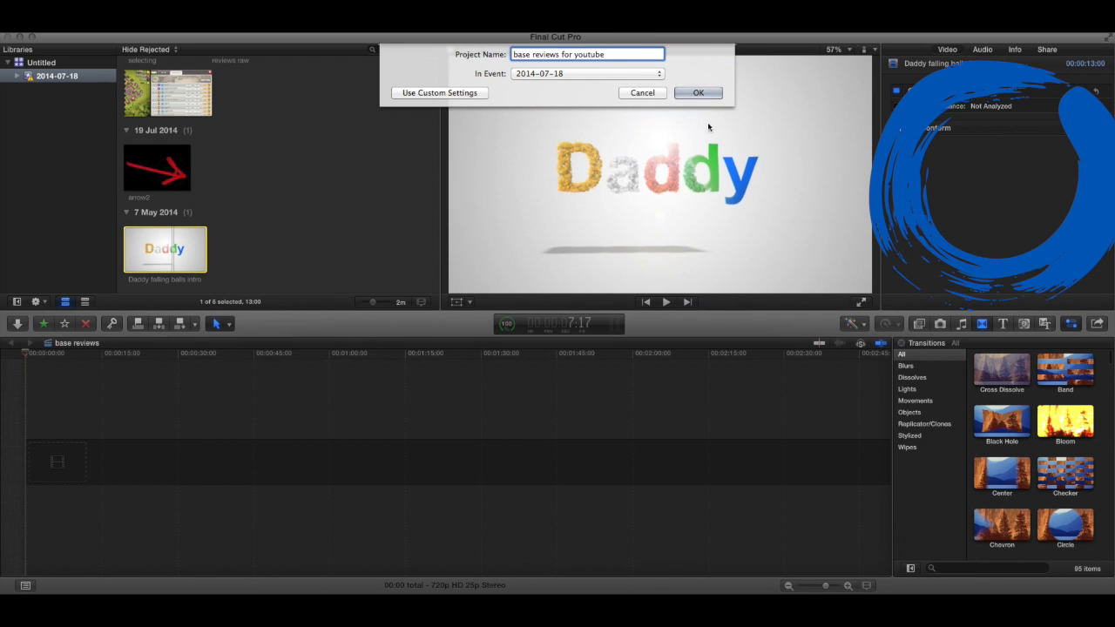
click(697, 93)
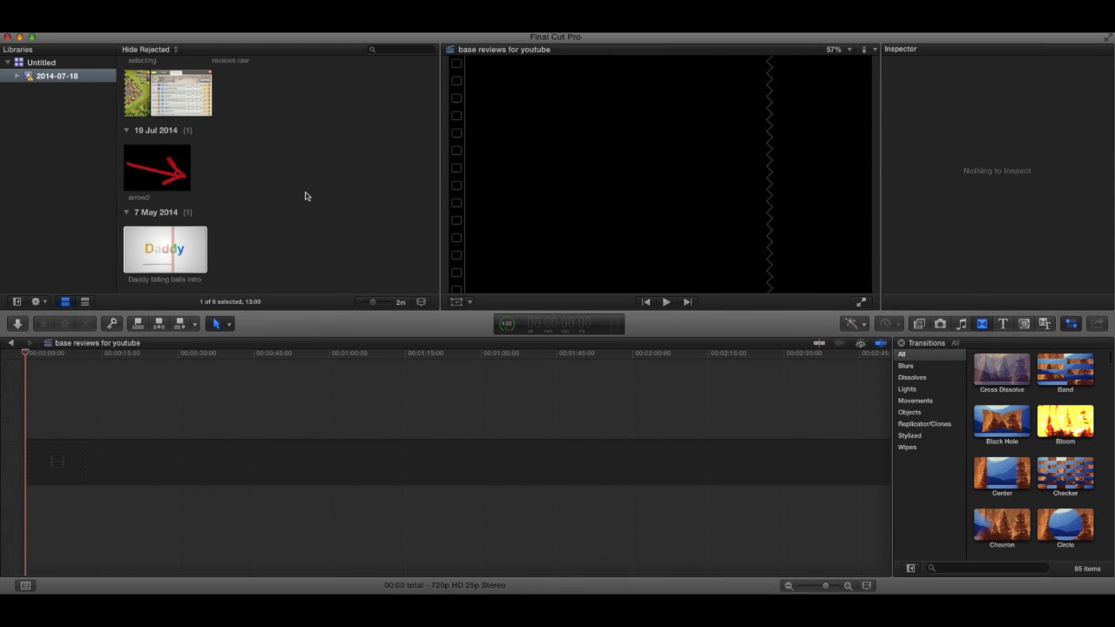
Preview part of the Daddy falling balls intro and append it to the empty primary storyline.
click(173, 249)
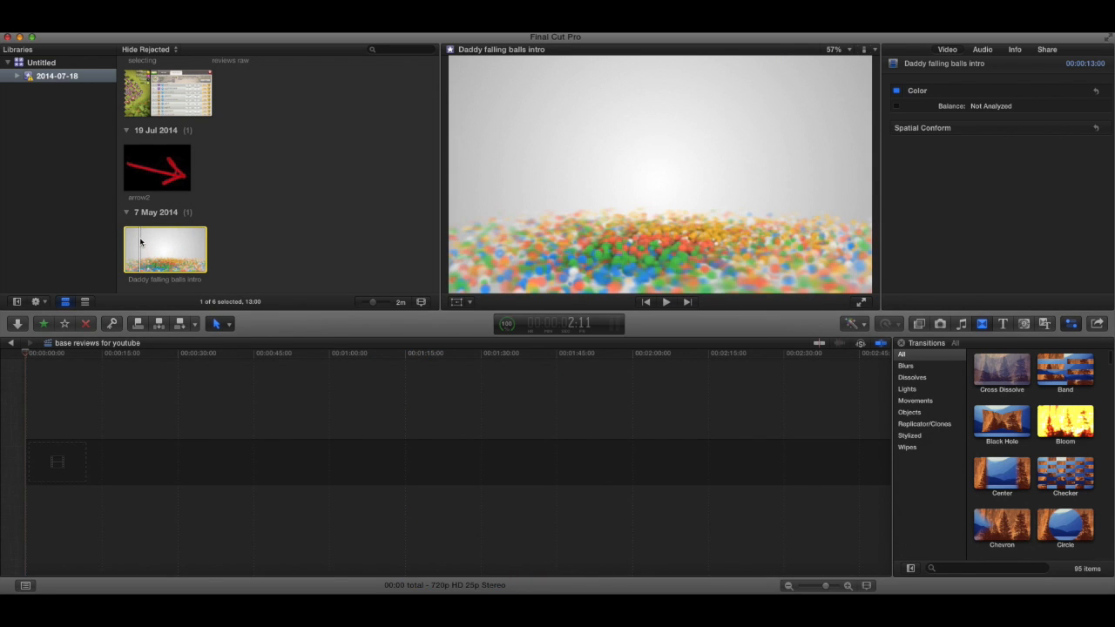
key(space)
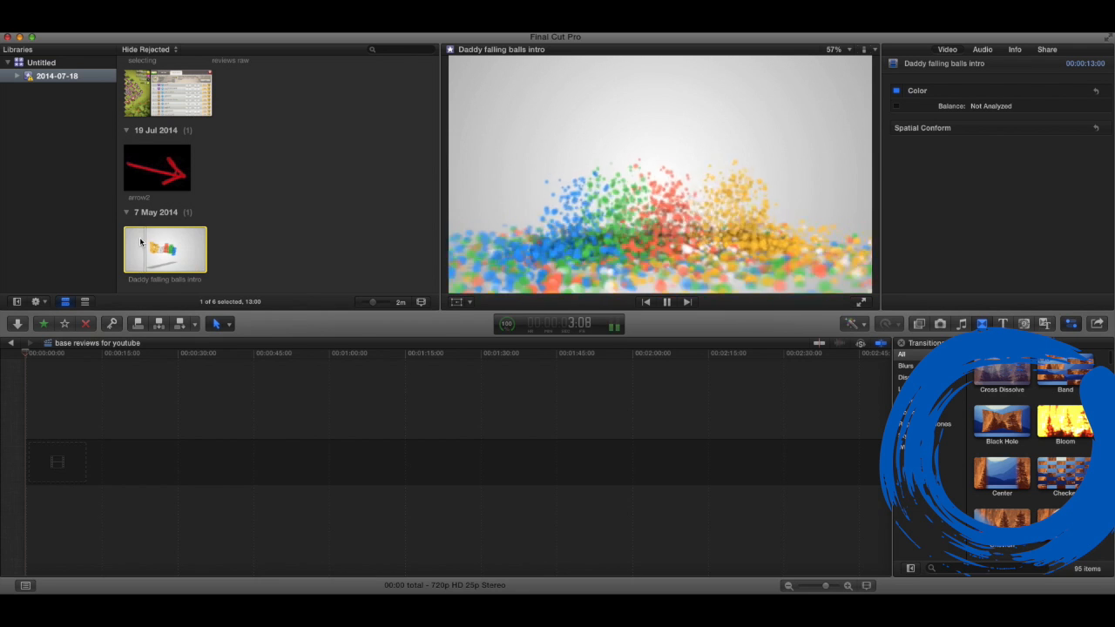
key(space)
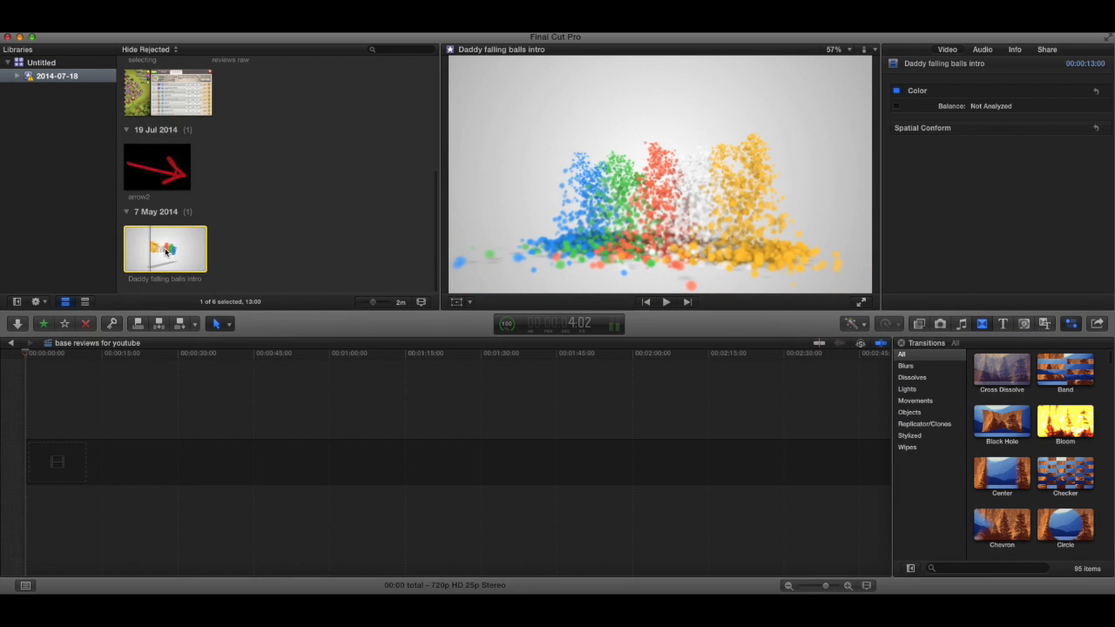
click(182, 326)
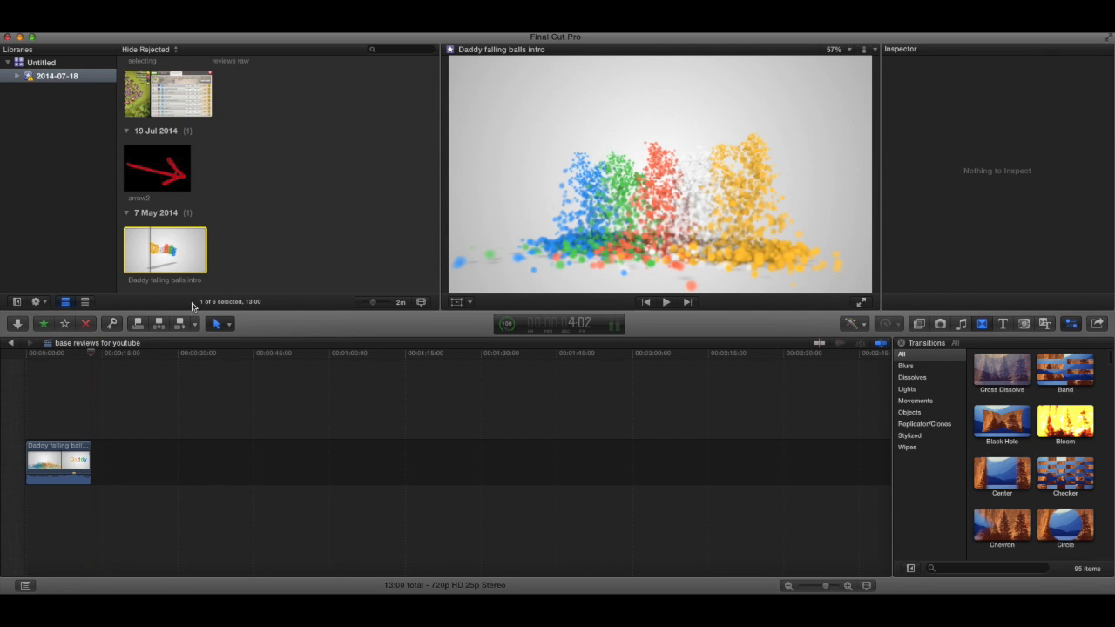
Append the selecting clip, followed by the reviews raw clip, to the primary storyline after the intro.
scroll(188, 225, up, 5)
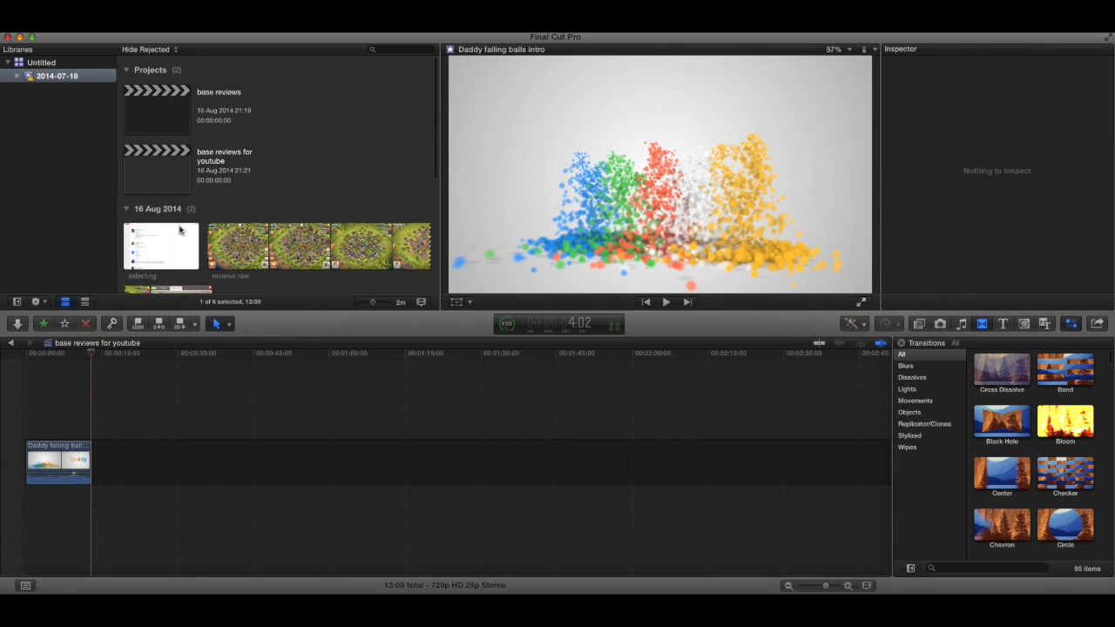
click(178, 251)
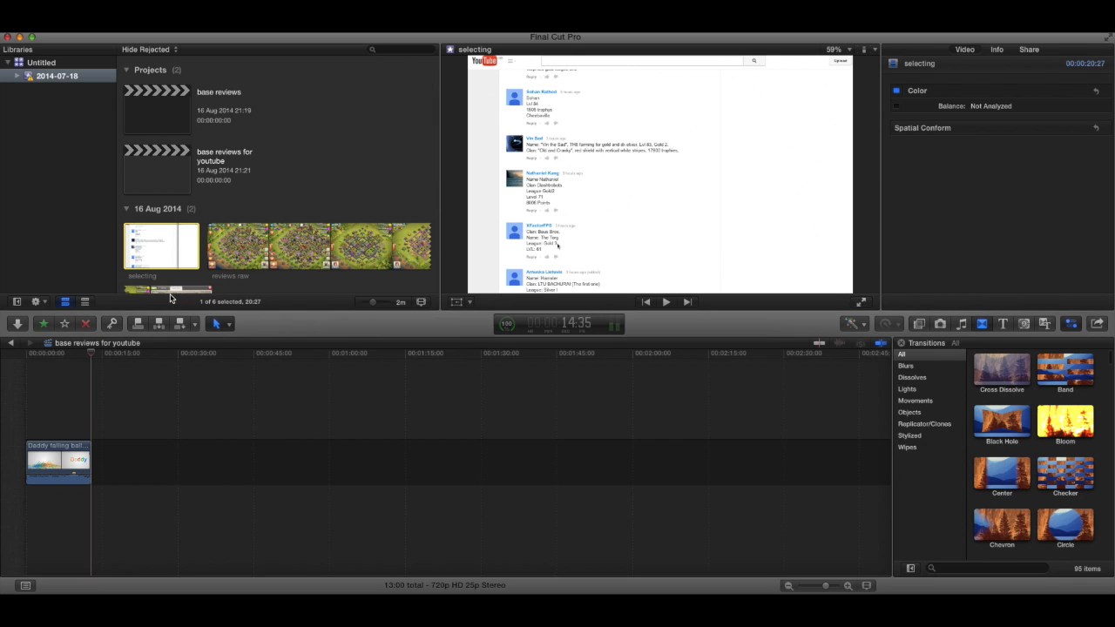
scroll(171, 295, down, 5)
click(180, 326)
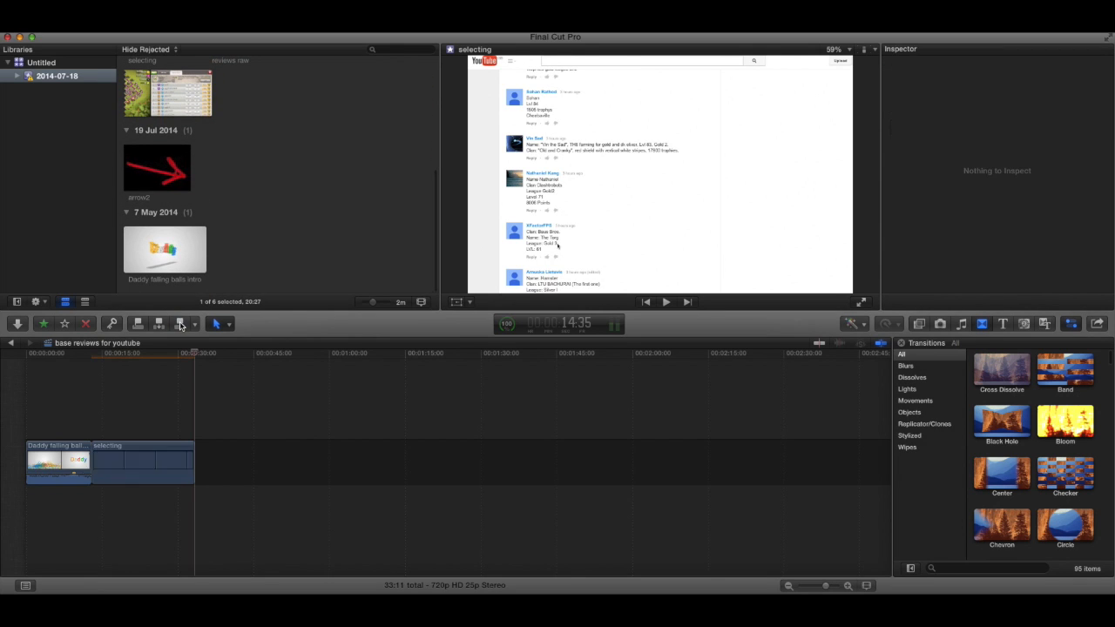
scroll(177, 195, up, 3)
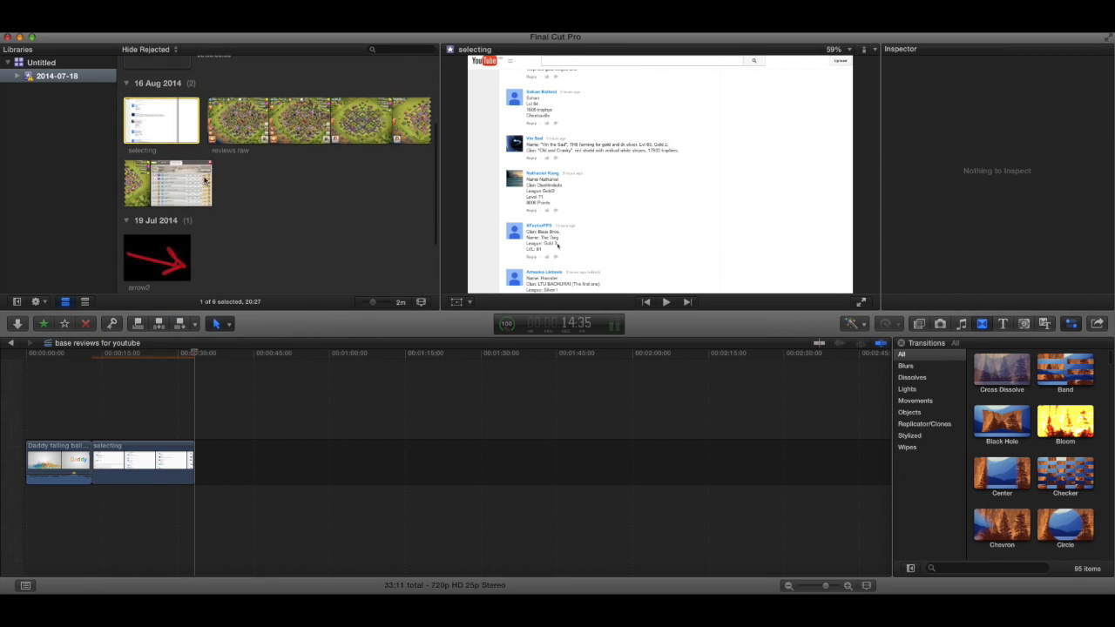
click(190, 180)
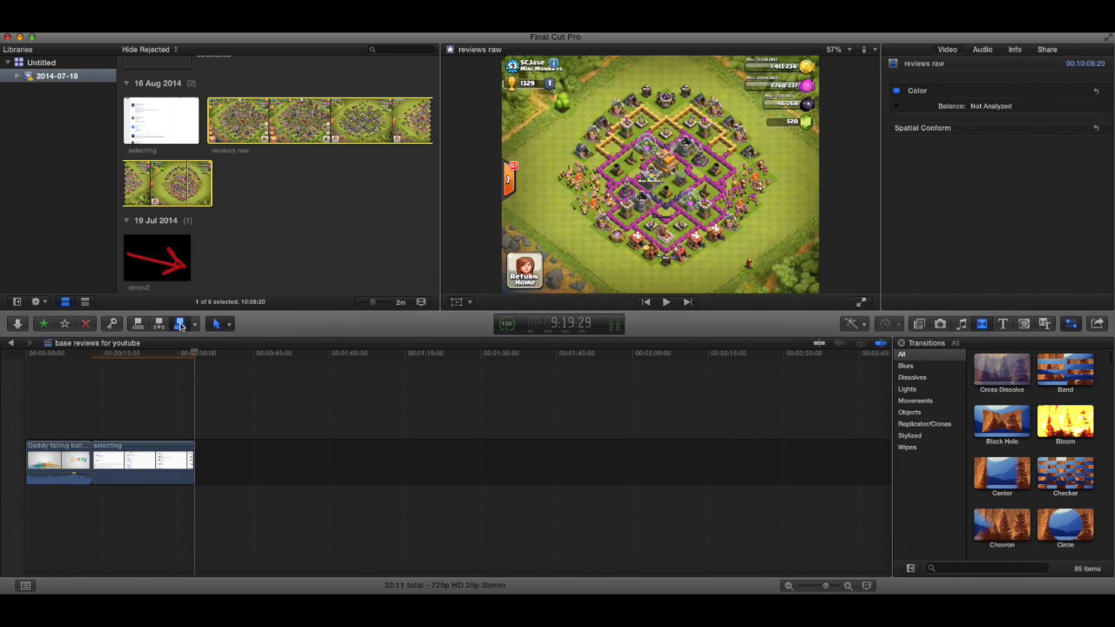
click(180, 325)
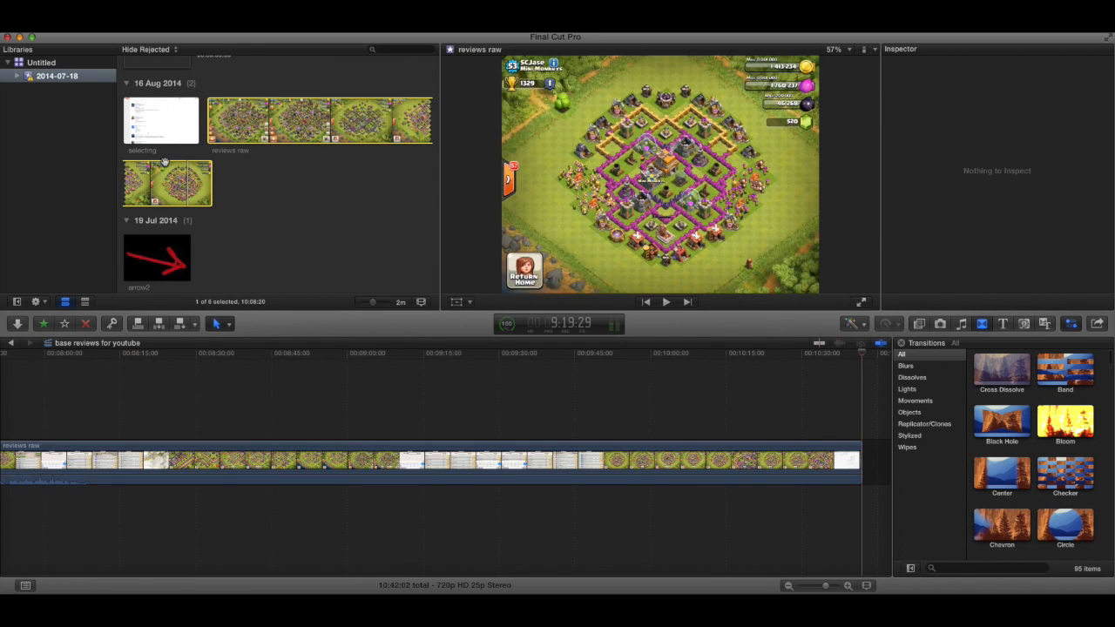
Append the Daddy falling balls intro again at the end of the storyline, after reviews raw.
scroll(170, 191, down, 5)
click(173, 230)
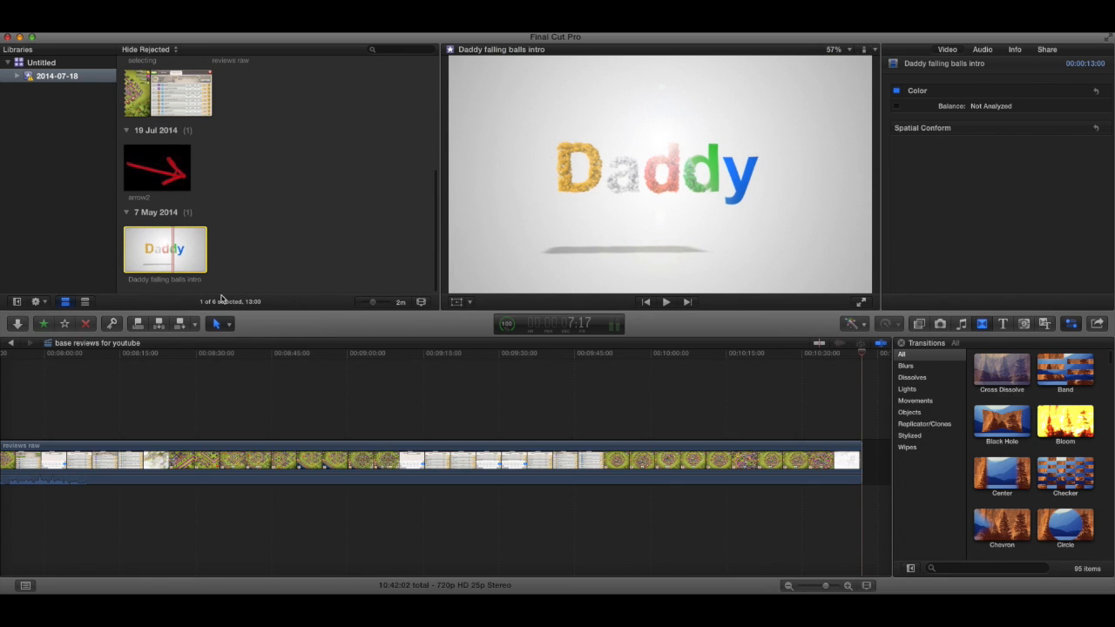
click(180, 325)
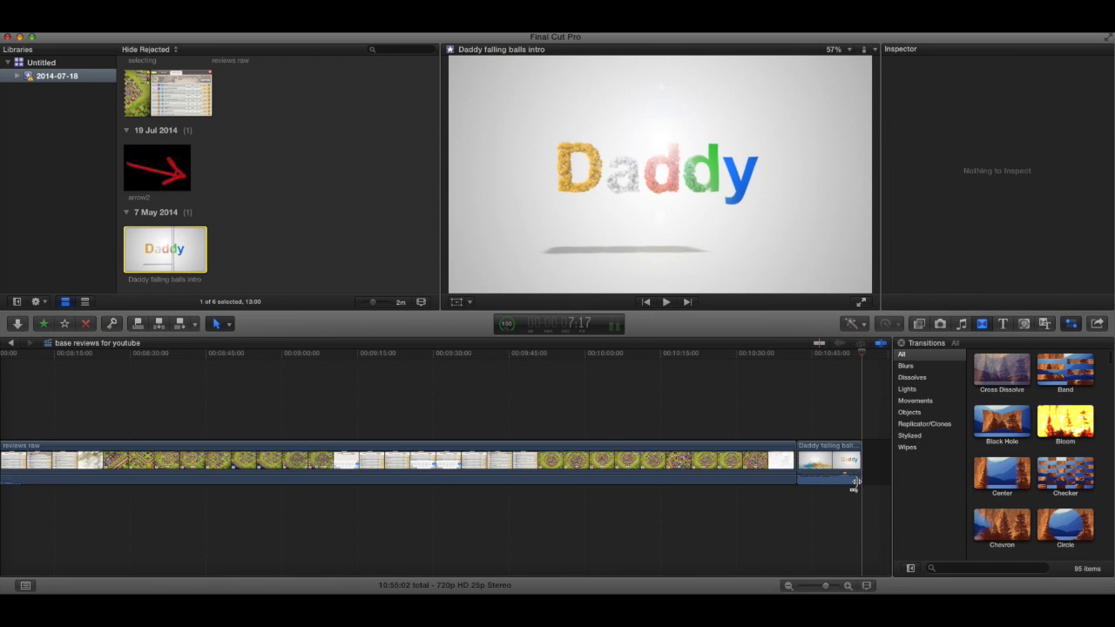
Examine the assembled timeline, playing a short part of the reviews raw clip and placing the playhead in the opening intro.
scroll(314, 406, left, 10)
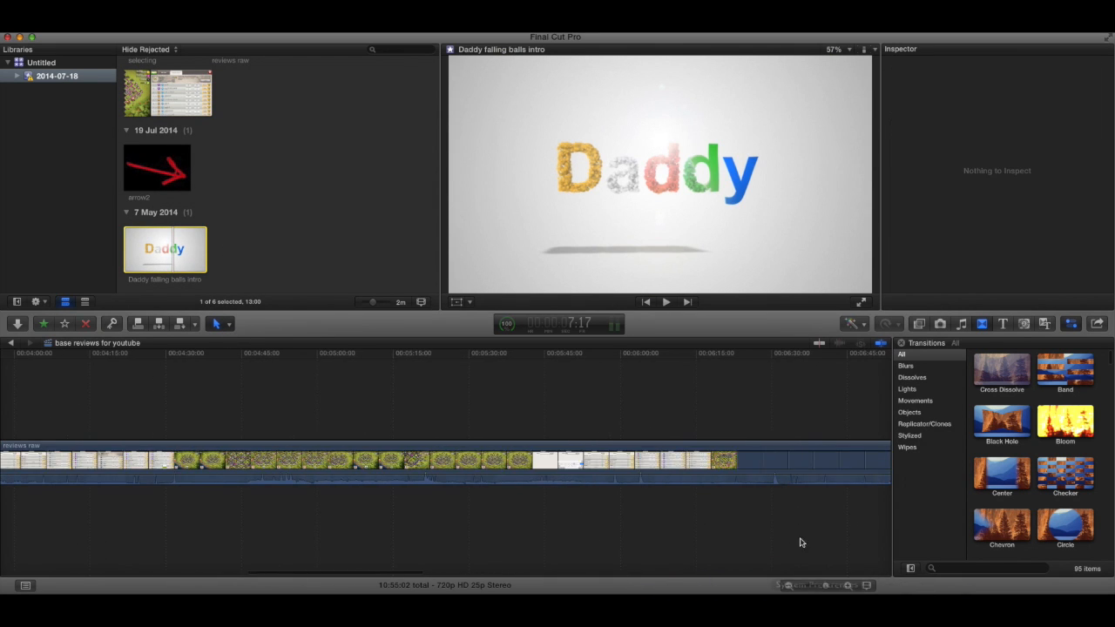
click(788, 586)
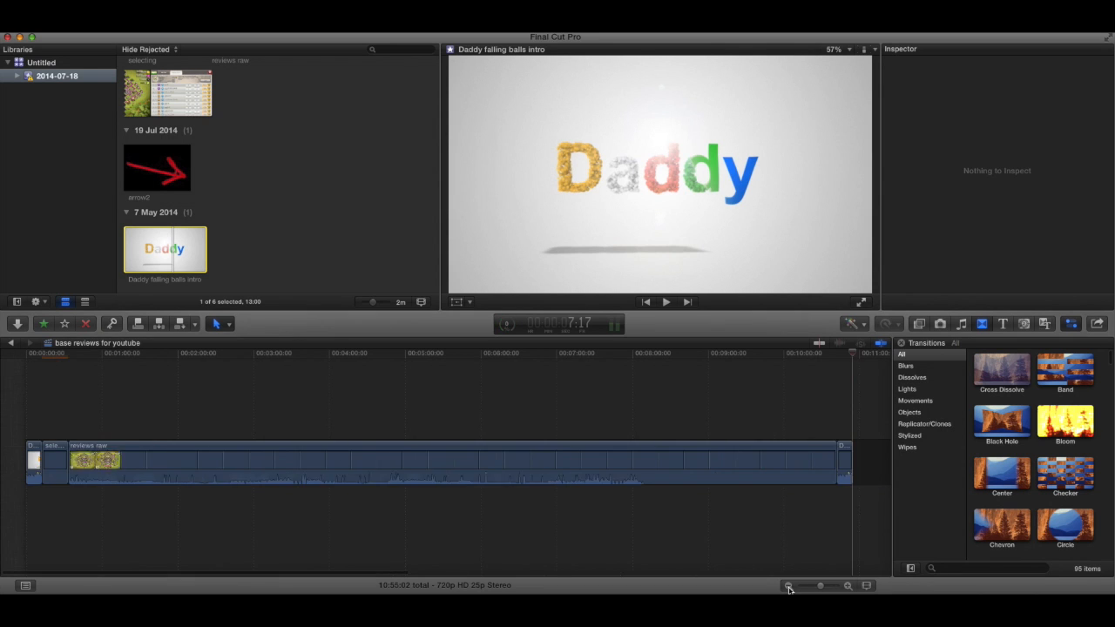
click(788, 587)
scroll(159, 512, right, 1)
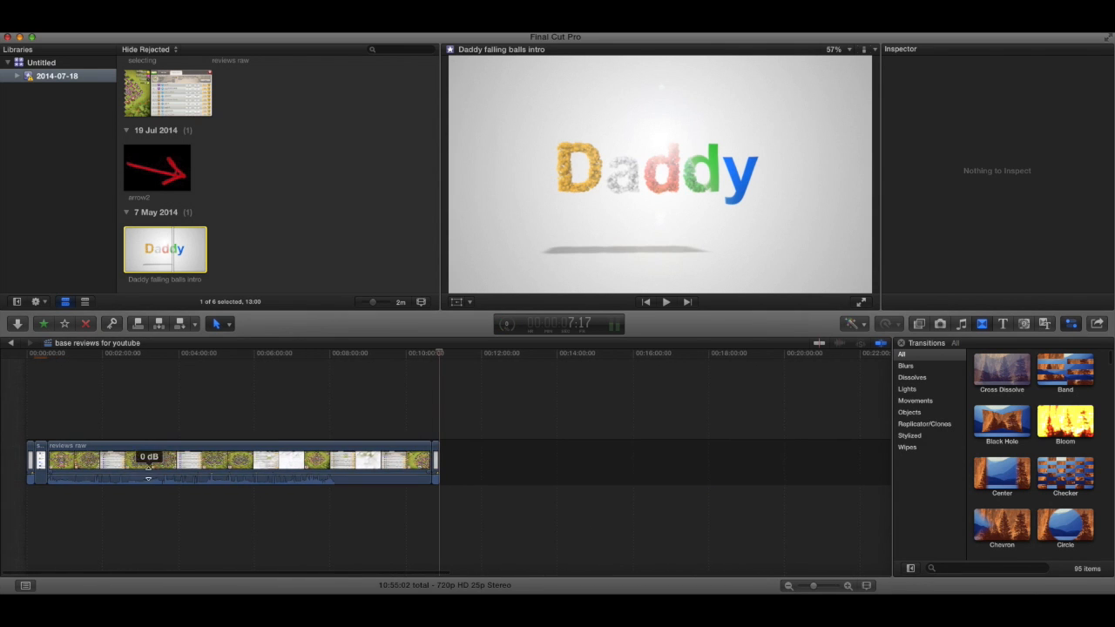
click(149, 425)
key(space)
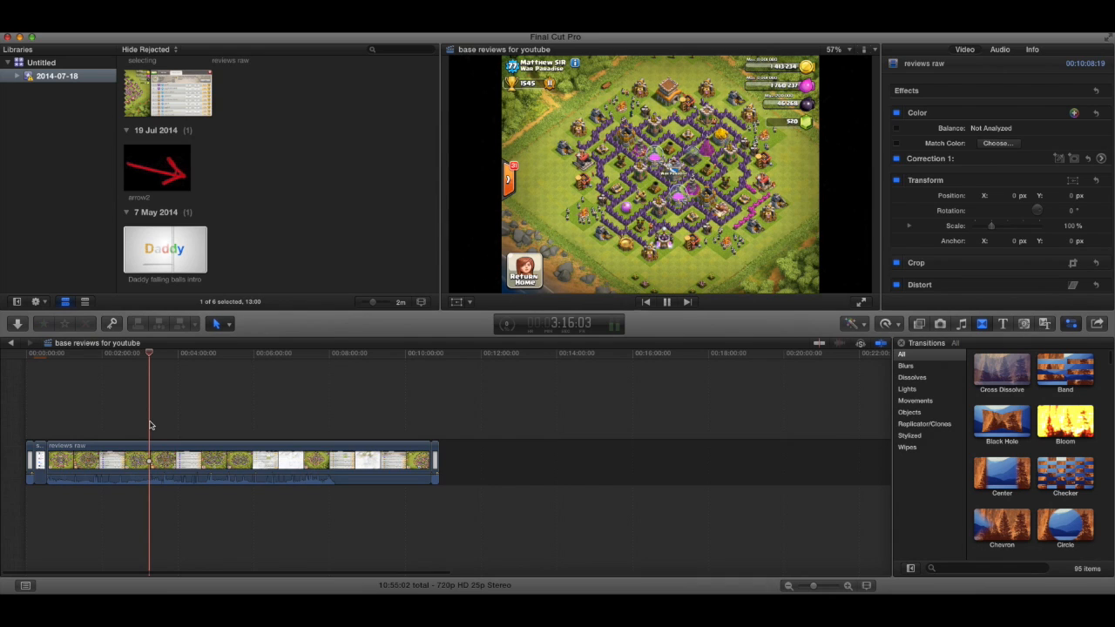
key(space)
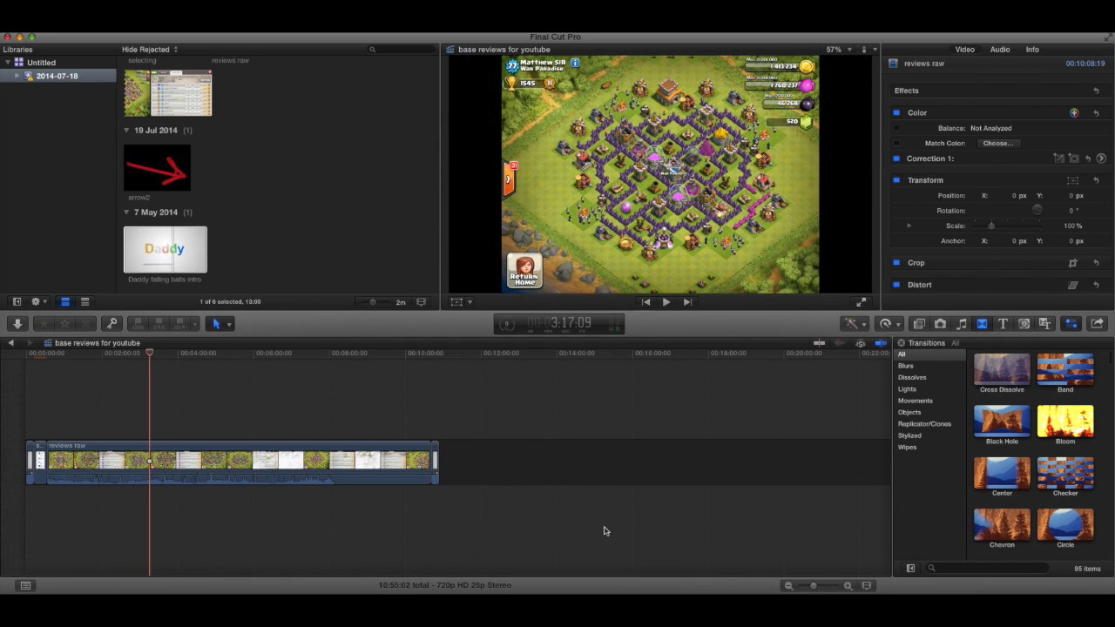
click(848, 586)
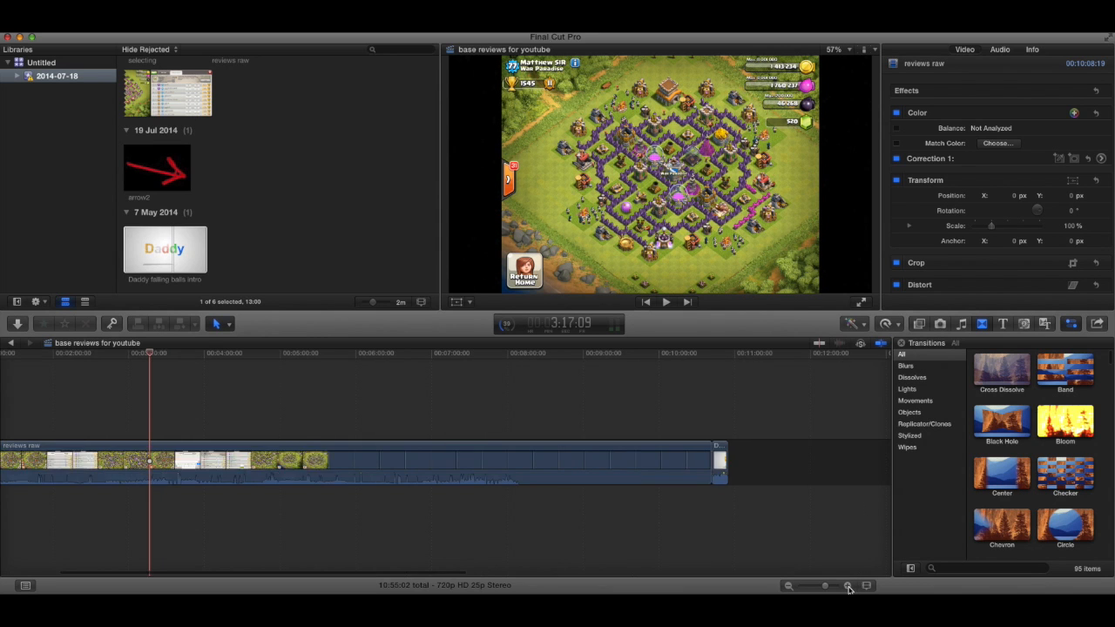
scroll(316, 489, left, 10)
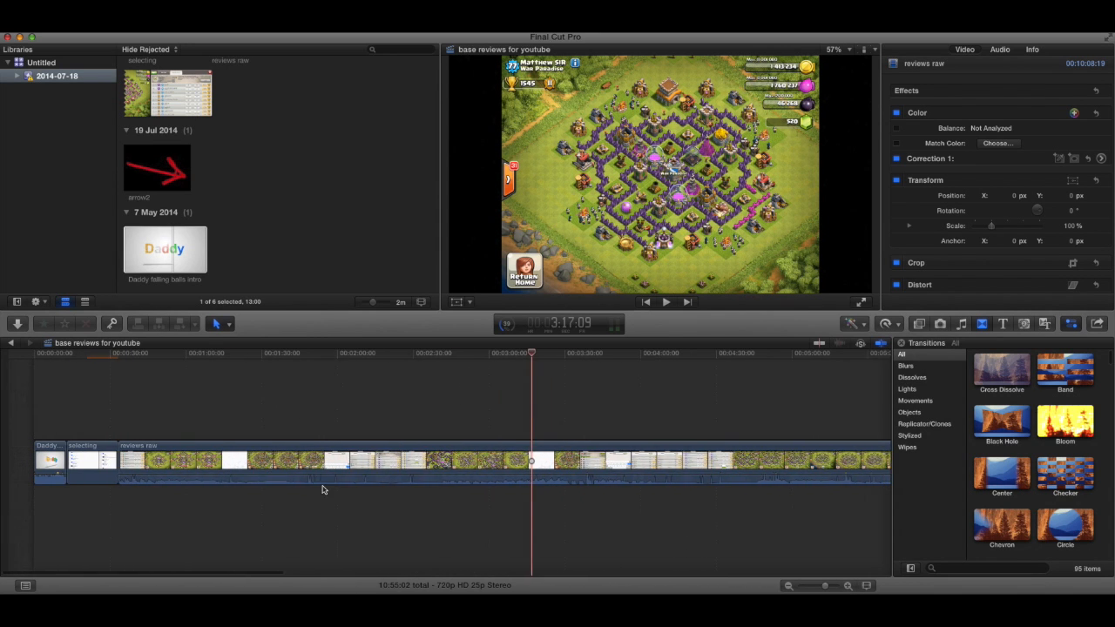
click(45, 417)
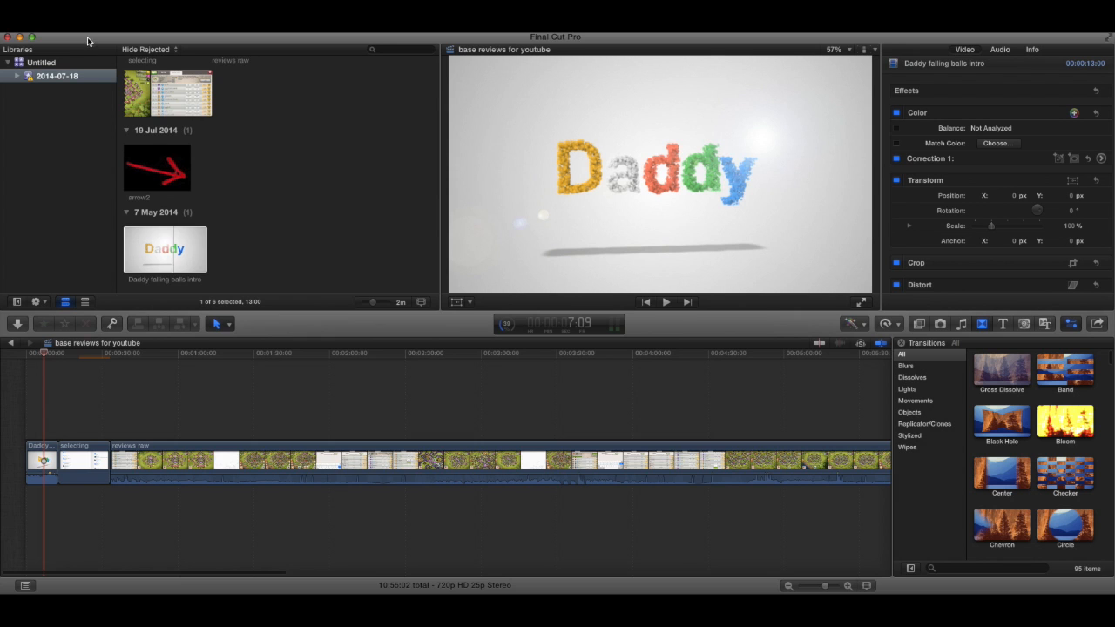
Import the base review TIFF image from the NO NAME camera volume into the 2014-07-18 event.
click(104, 24)
mouse_move(104, 85)
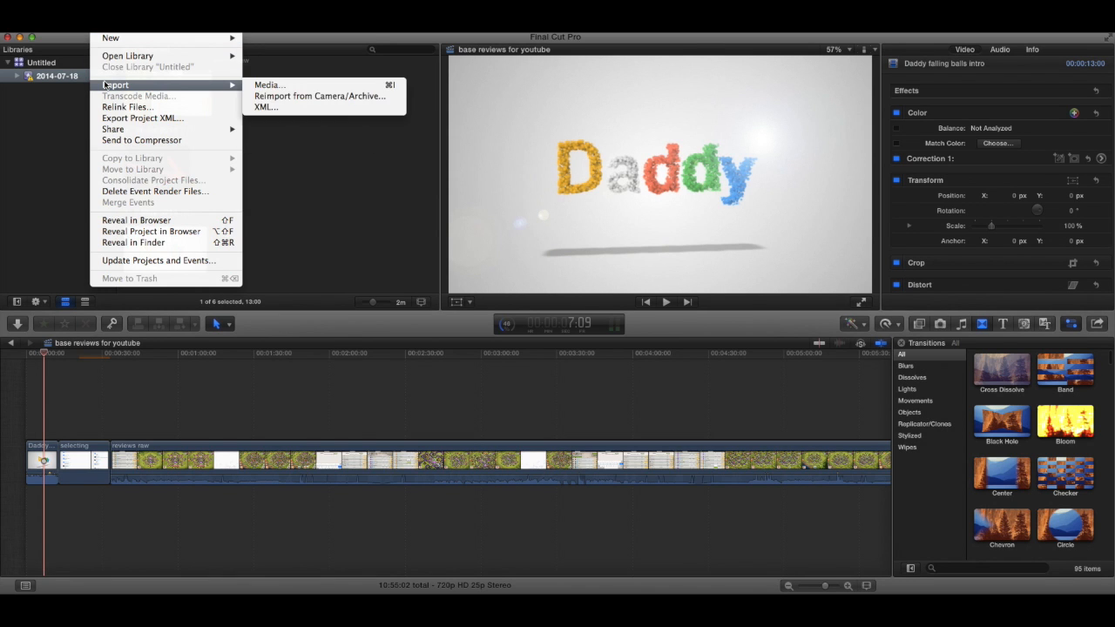
click(267, 84)
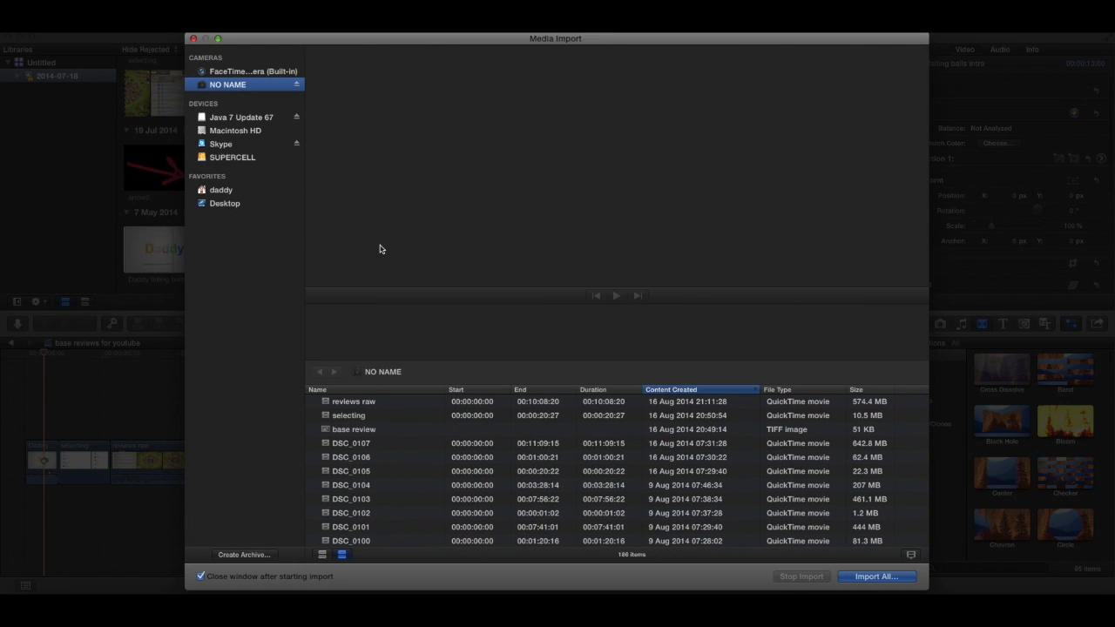
click(357, 431)
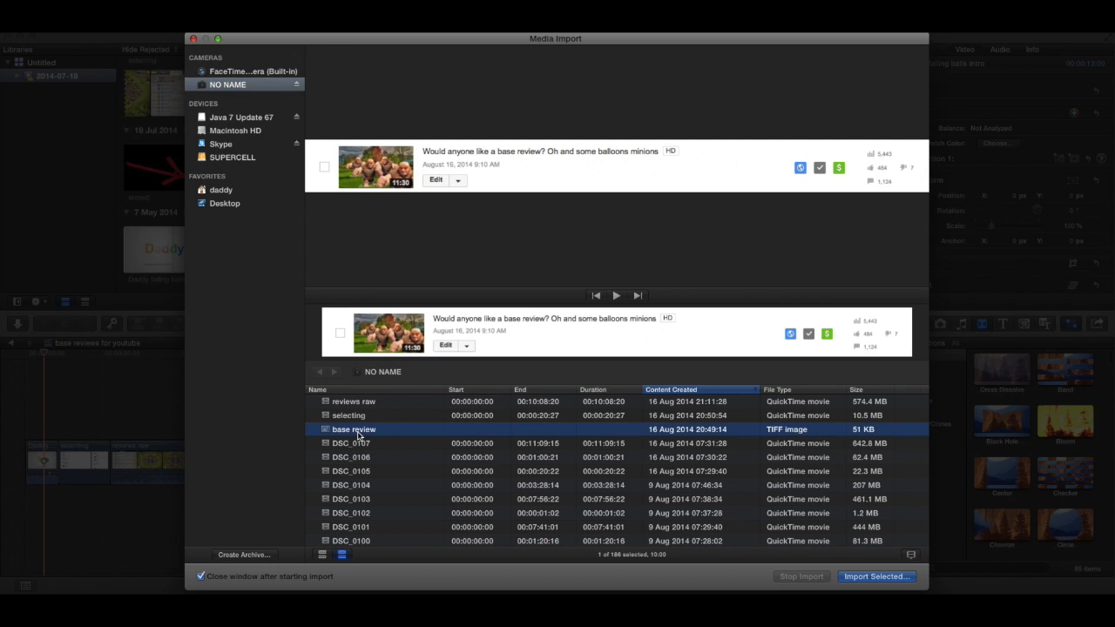
click(877, 576)
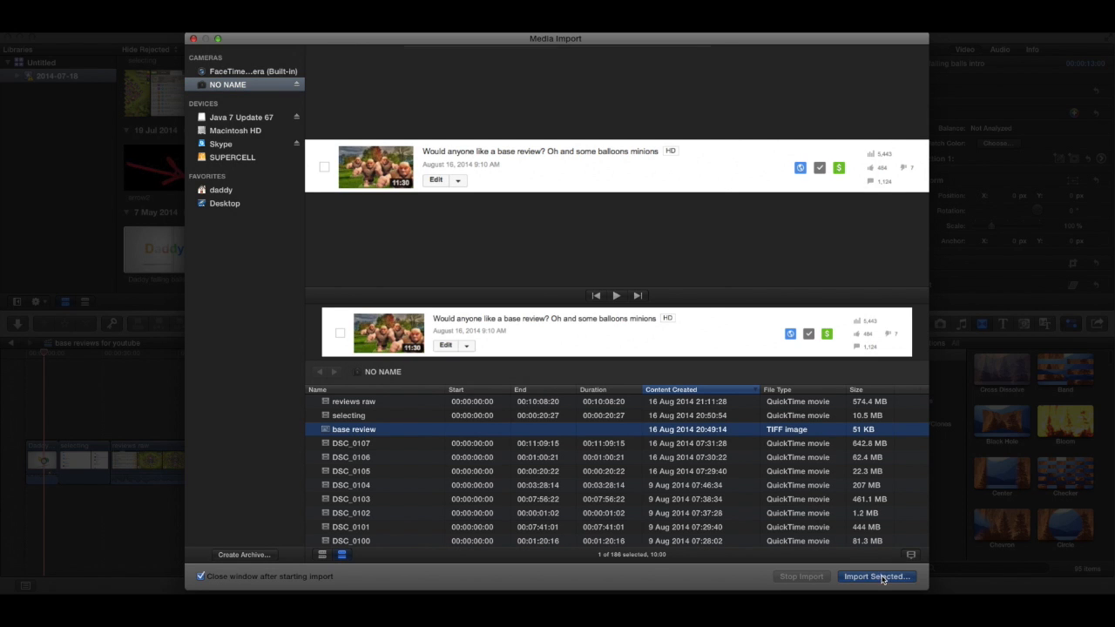
click(672, 339)
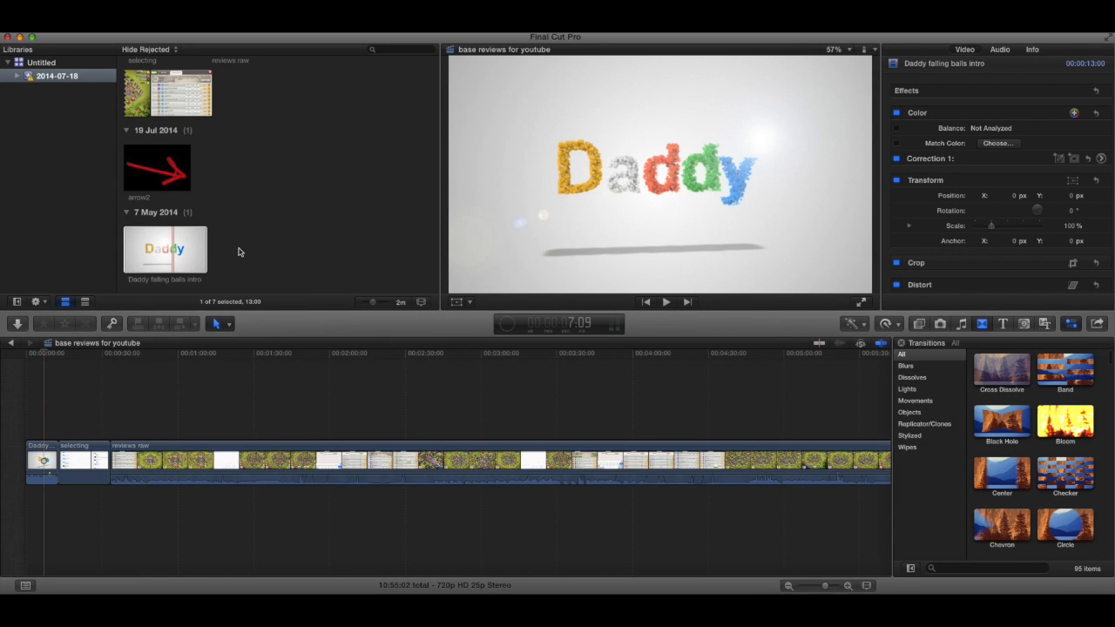
Insert the full 10-second base review still between the opening intro and the selecting clip, and play across it.
scroll(239, 250, up, 10)
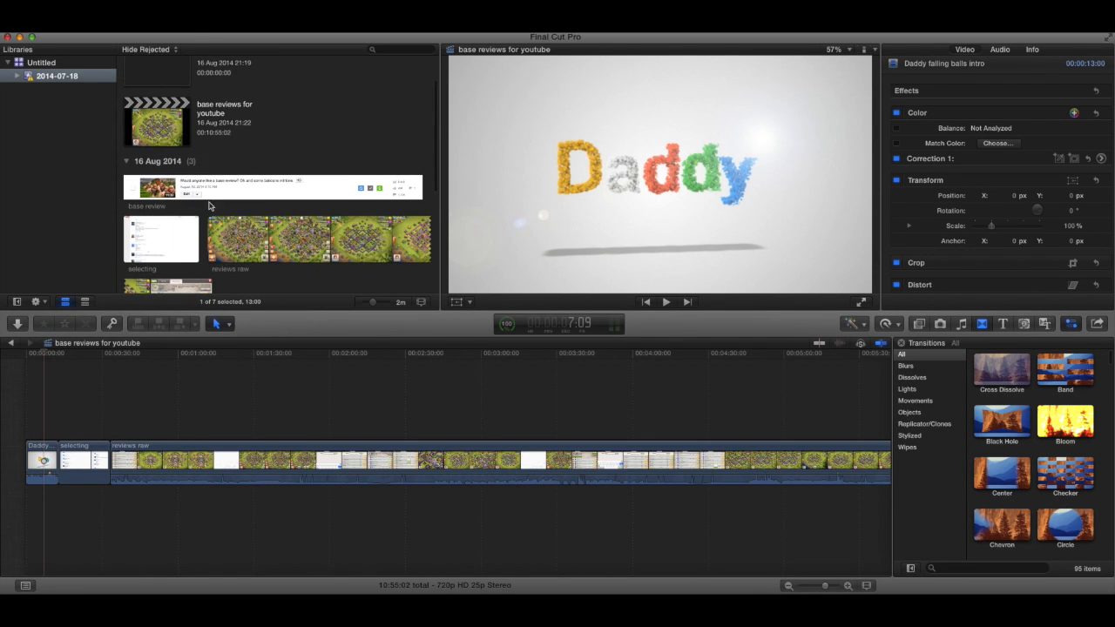
click(196, 194)
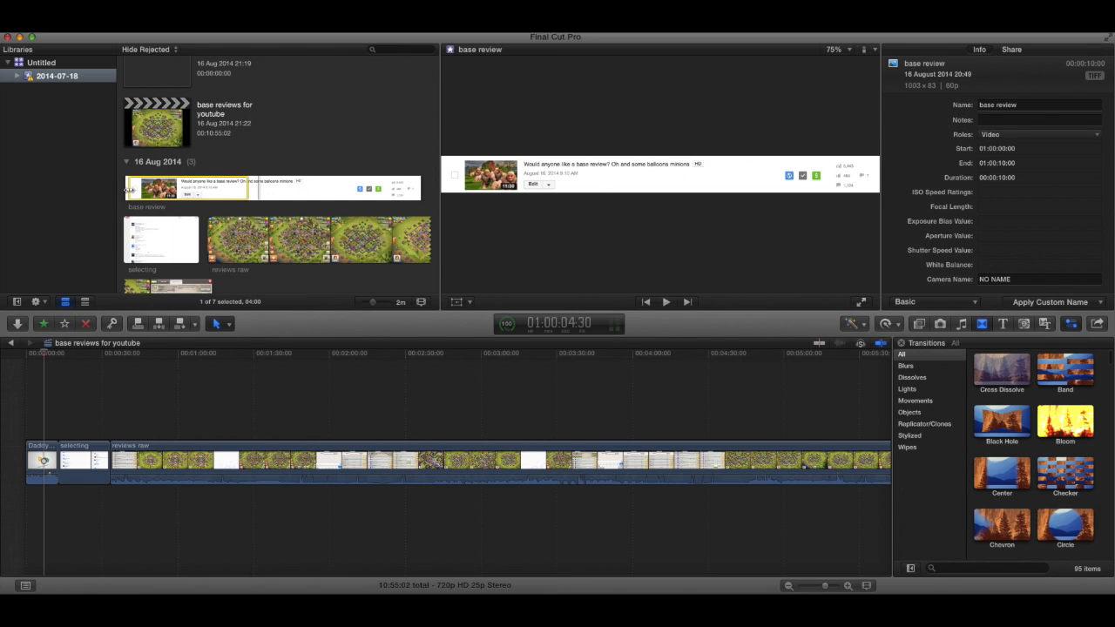
drag(129, 190, 125, 190)
drag(247, 188, 436, 191)
drag(44, 354, 59, 353)
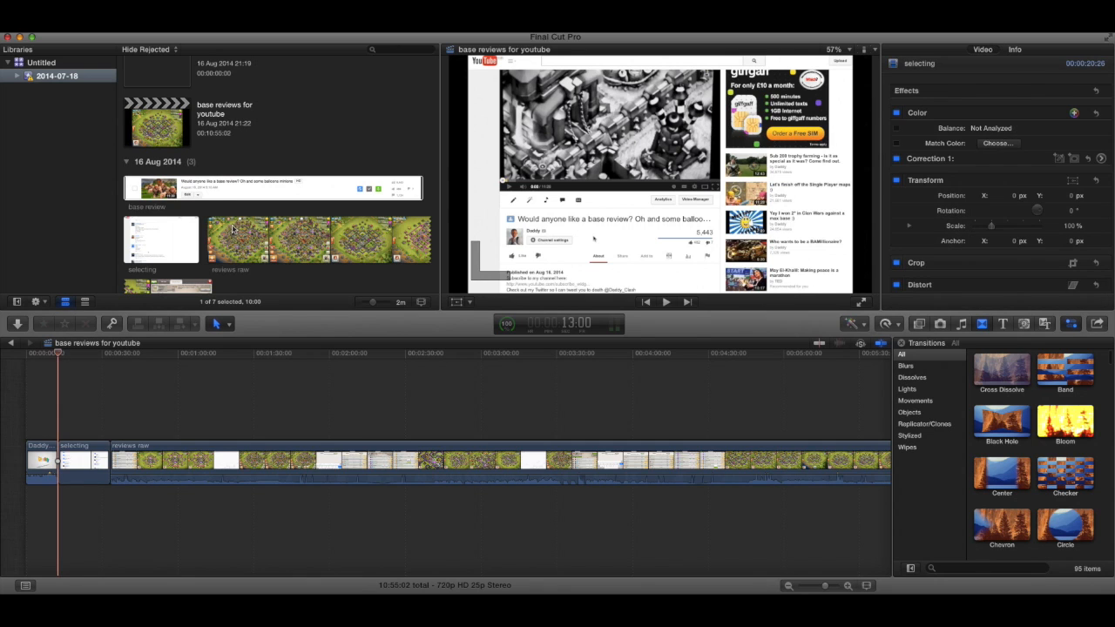
drag(205, 194, 63, 461)
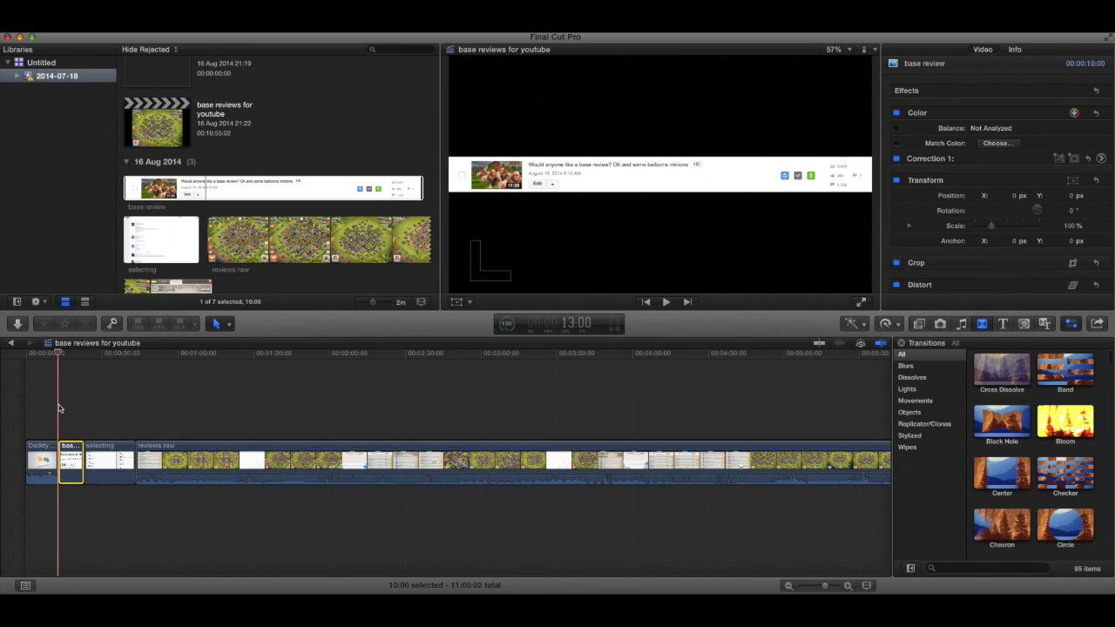
key(space)
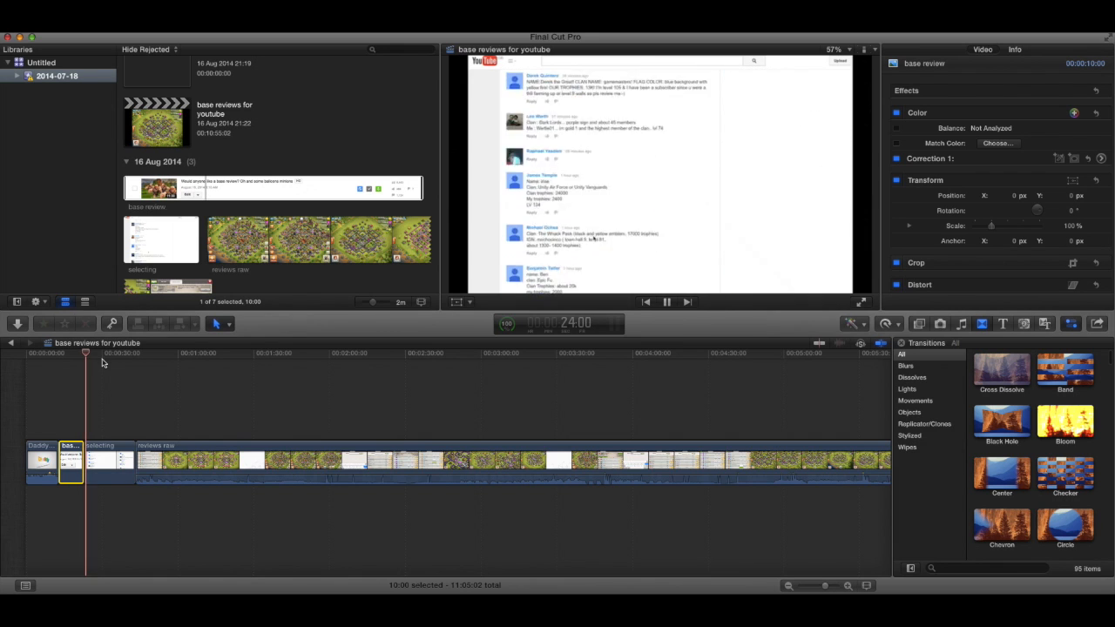
key(space)
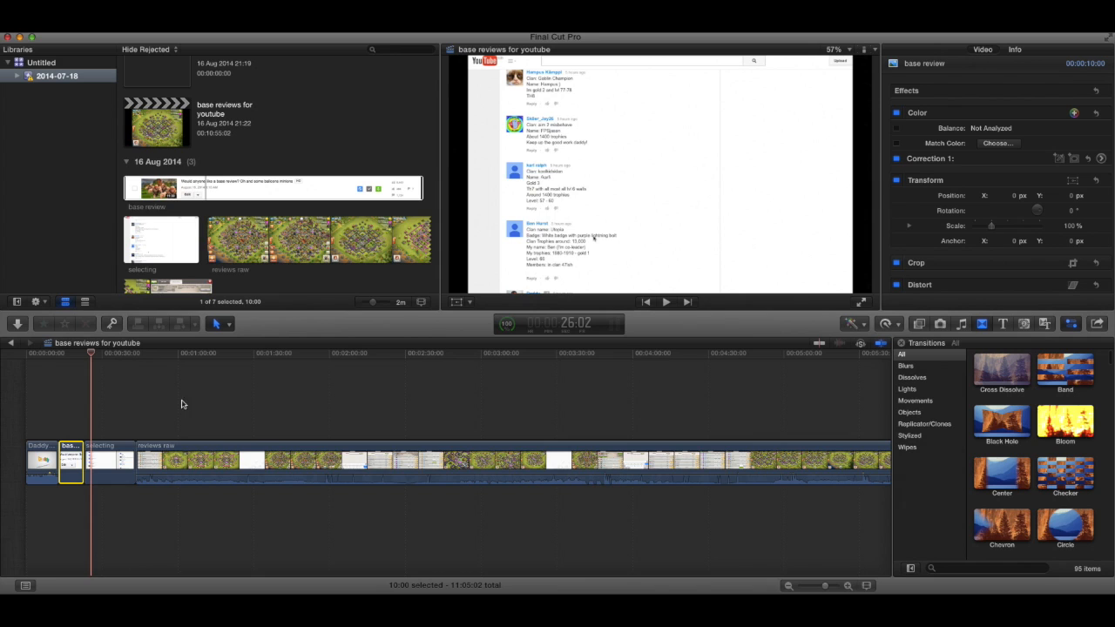
Look through the available music and sound effects, transitions, titles, generators and themes, returning to the transitions.
click(1014, 400)
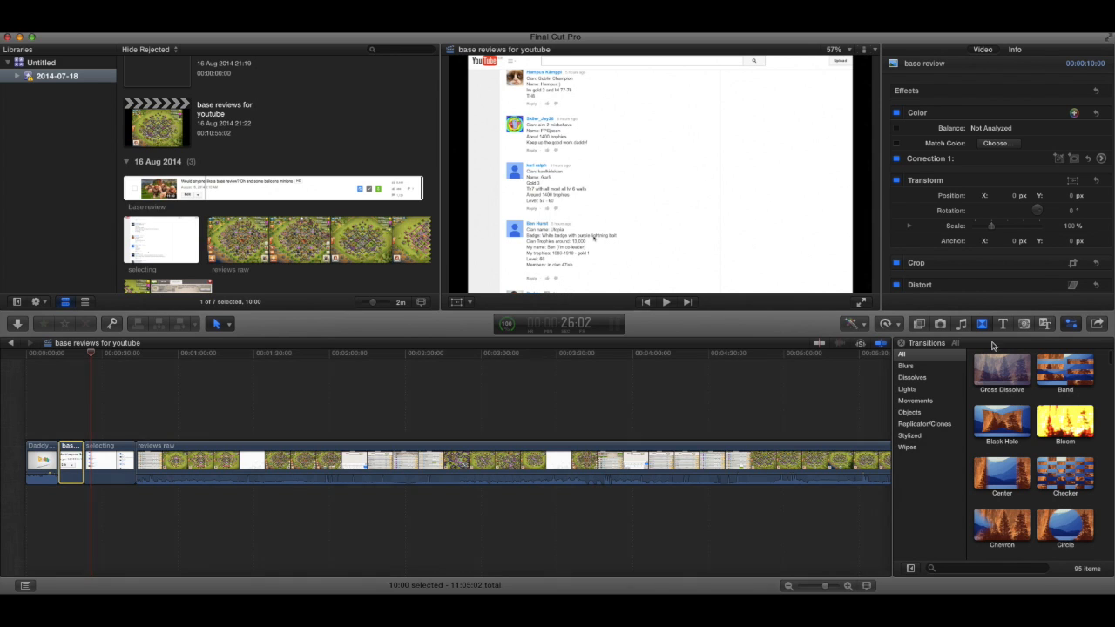
click(919, 324)
click(961, 324)
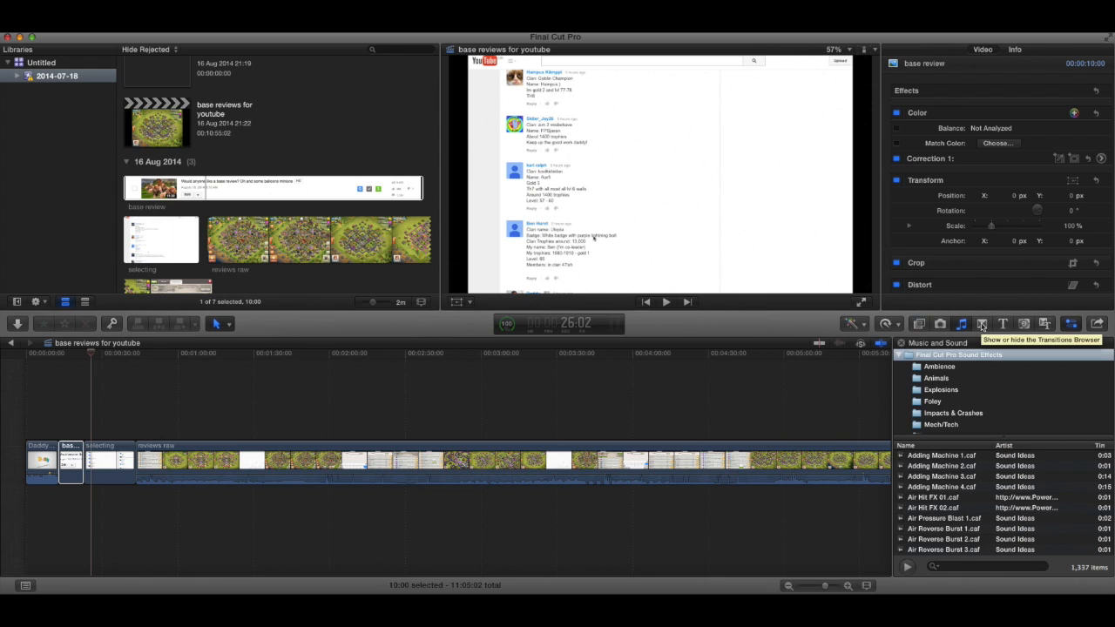
click(981, 325)
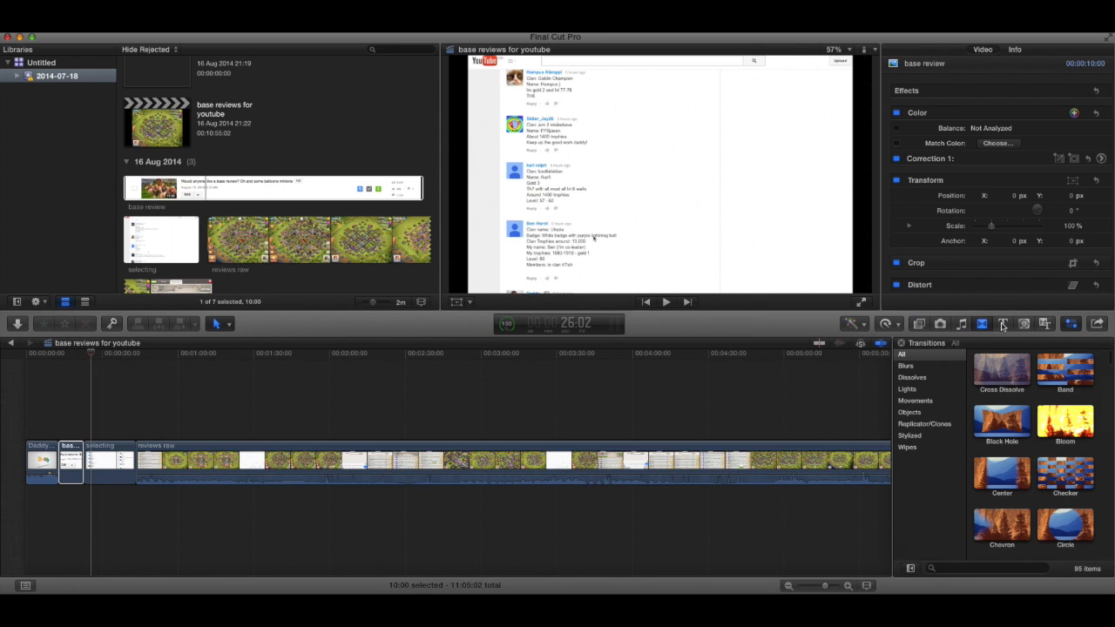
click(1002, 325)
click(1024, 324)
click(1044, 325)
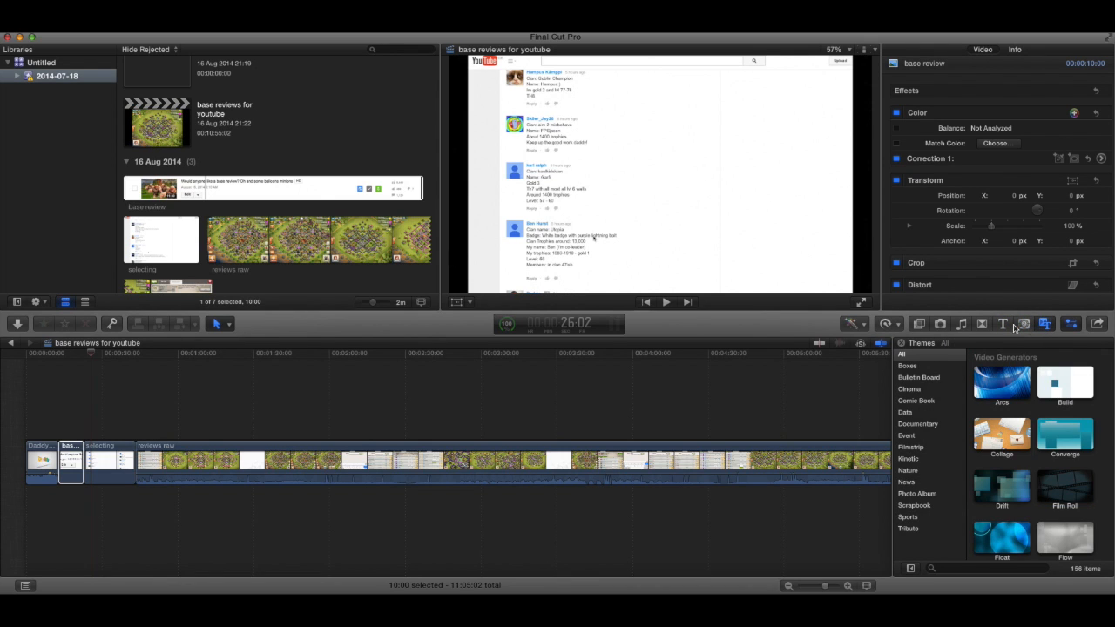
click(983, 324)
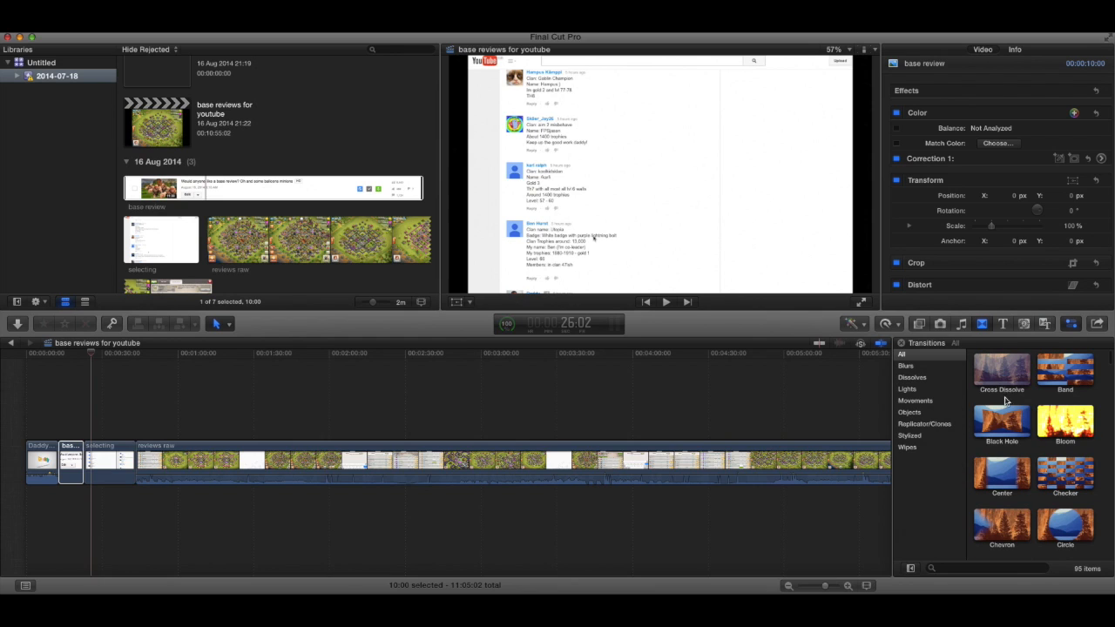
Add the Rotate transition between the base review still and the selecting clip, allowing the media to overlap.
scroll(1017, 421, down, 6)
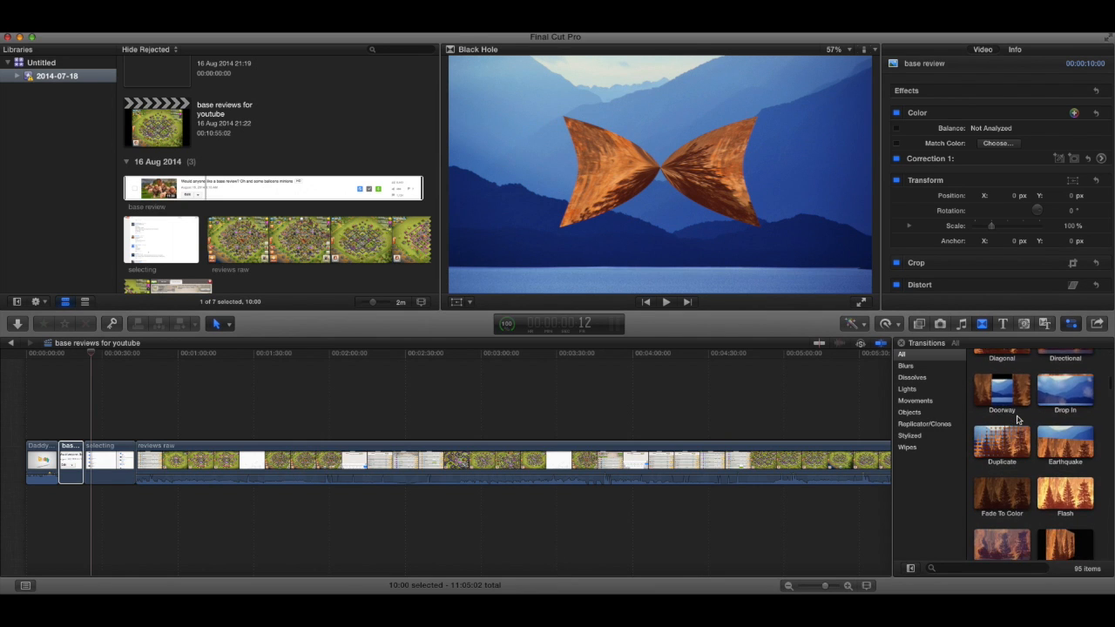
scroll(1017, 421, down, 2)
scroll(1016, 421, down, 2)
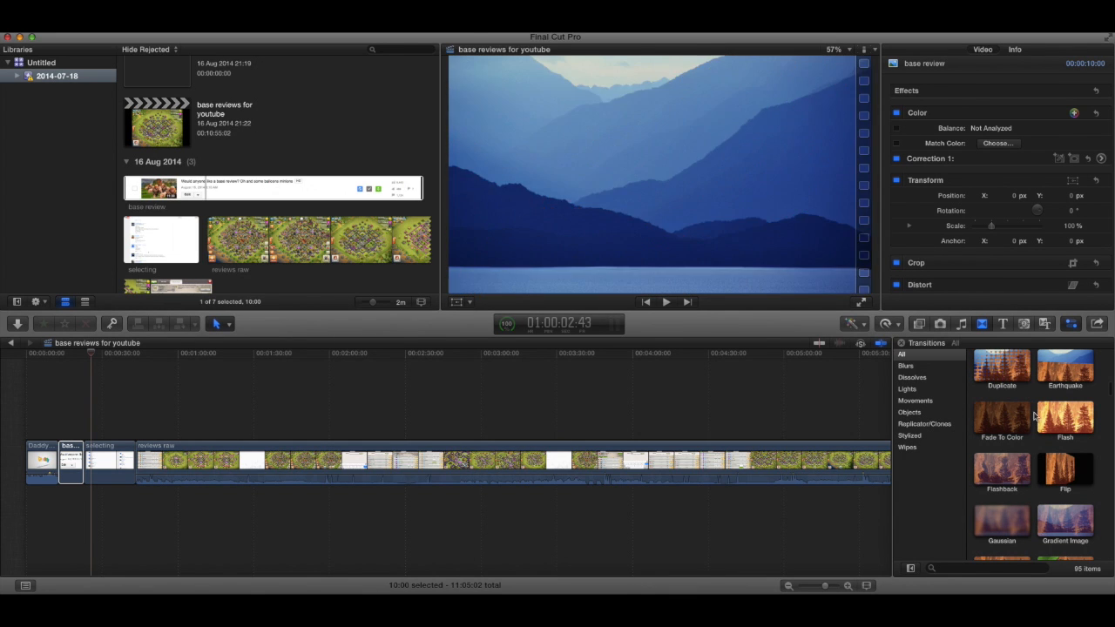
scroll(1035, 417, down, 10)
scroll(1035, 416, down, 4)
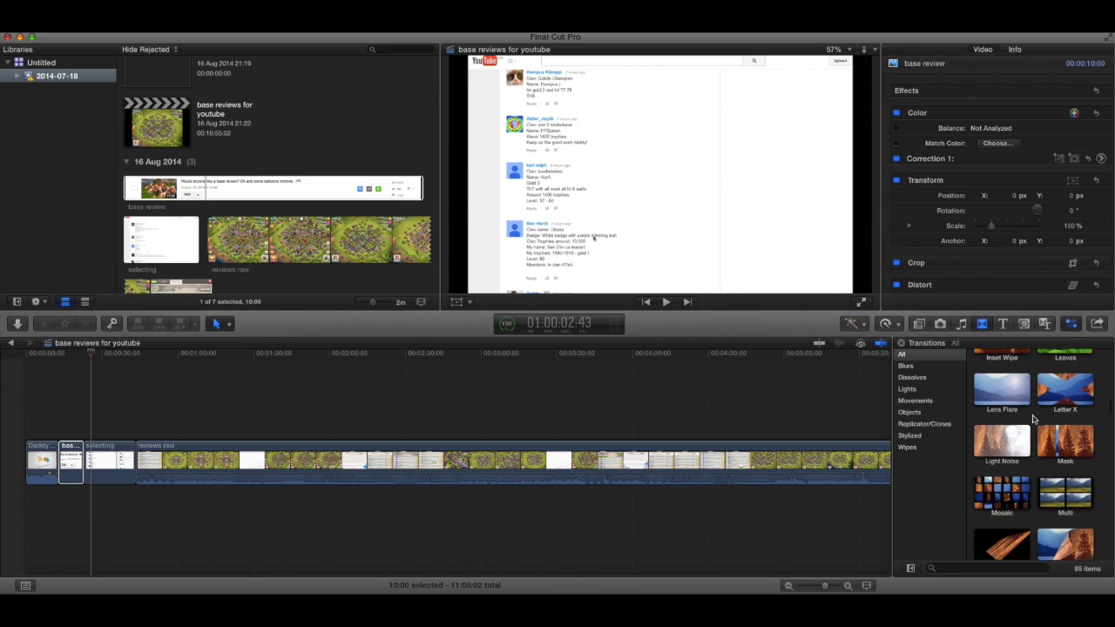
scroll(1033, 420, down, 12)
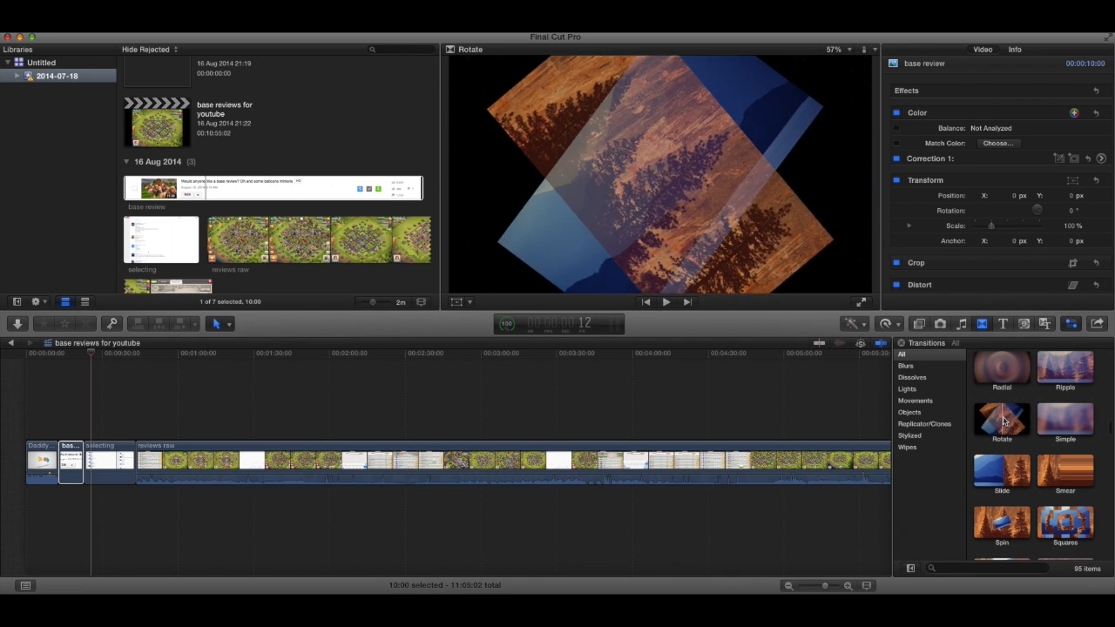
click(1003, 421)
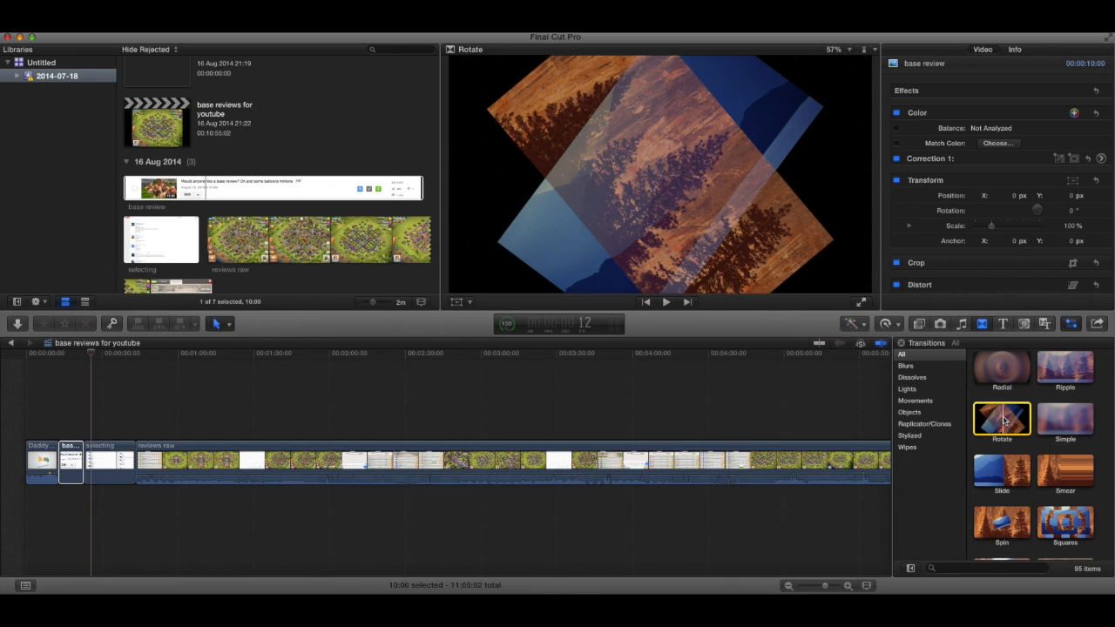
drag(1004, 420, 89, 464)
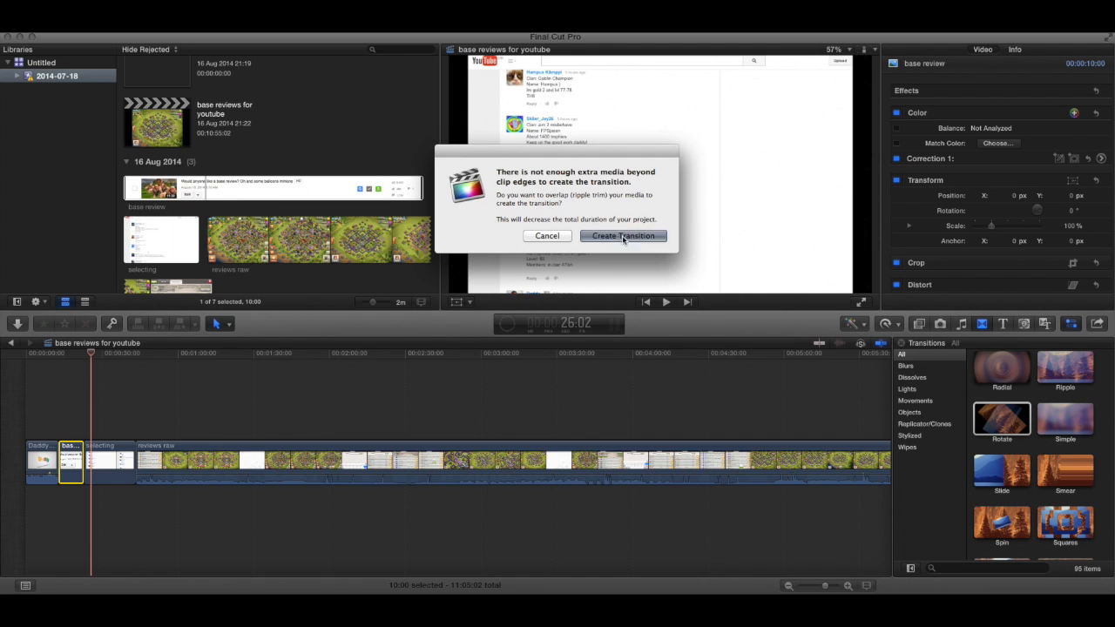
click(623, 236)
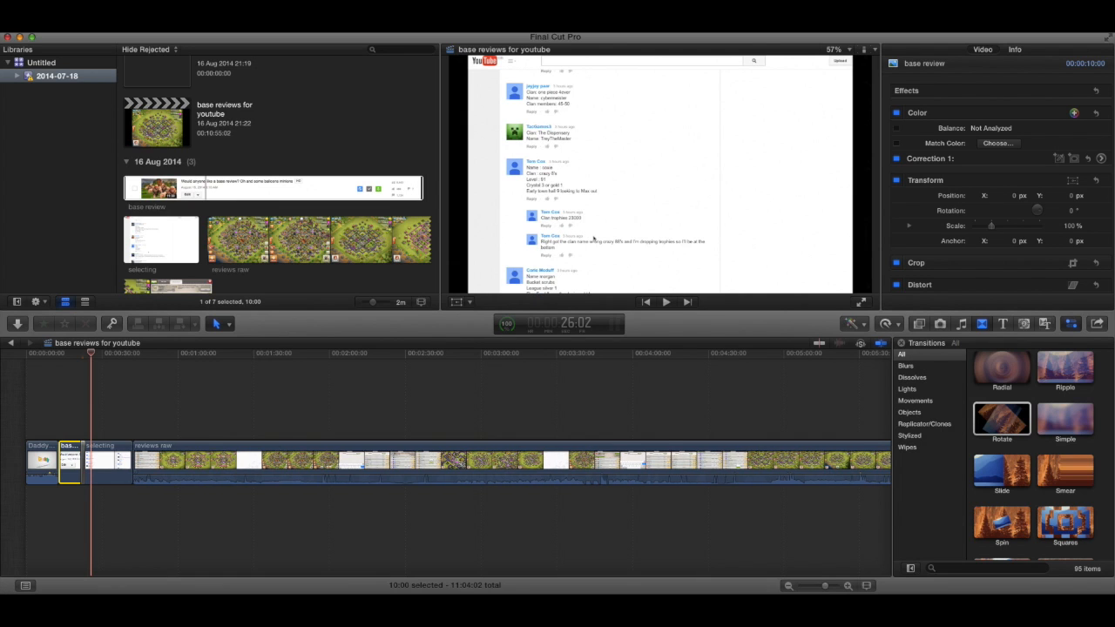
Play through the Rotate transition and return the playhead to the start of the base review still.
click(74, 354)
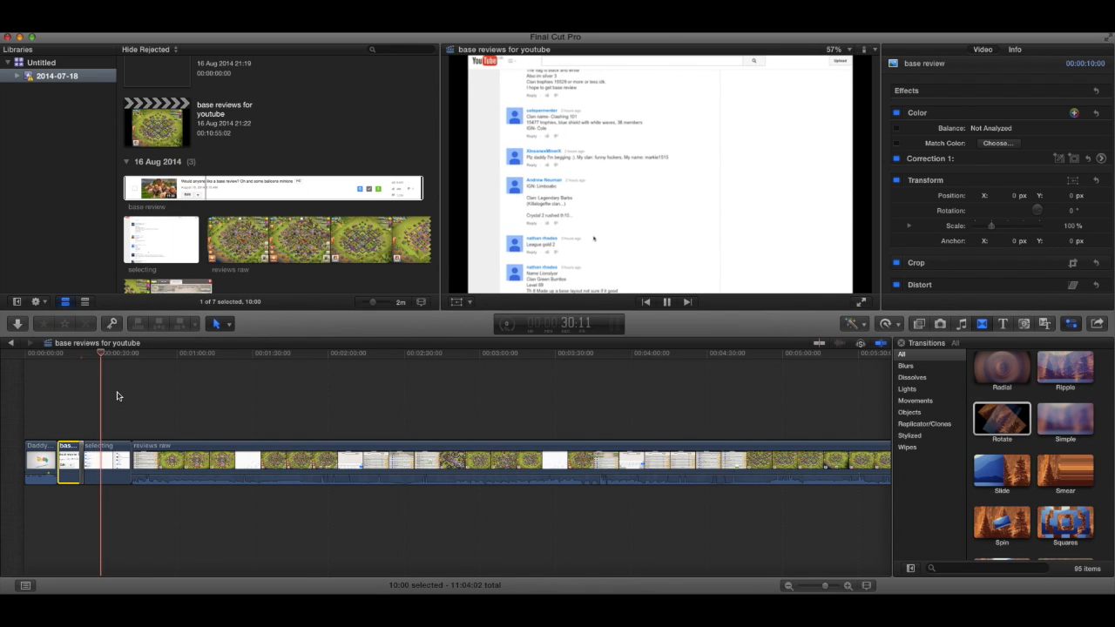
click(78, 357)
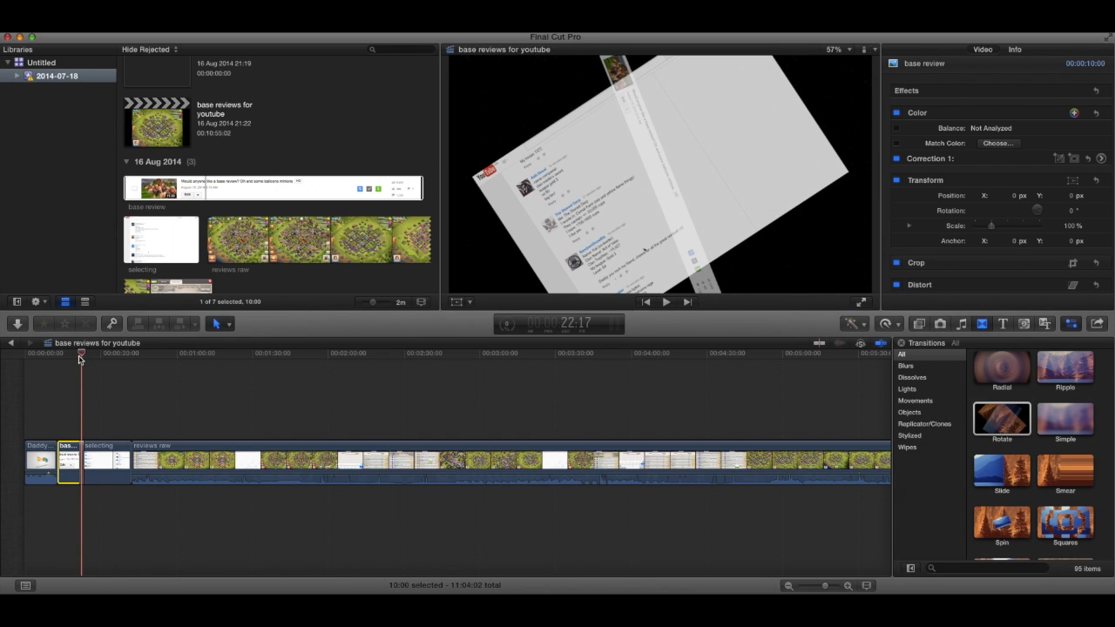
drag(84, 357, 60, 357)
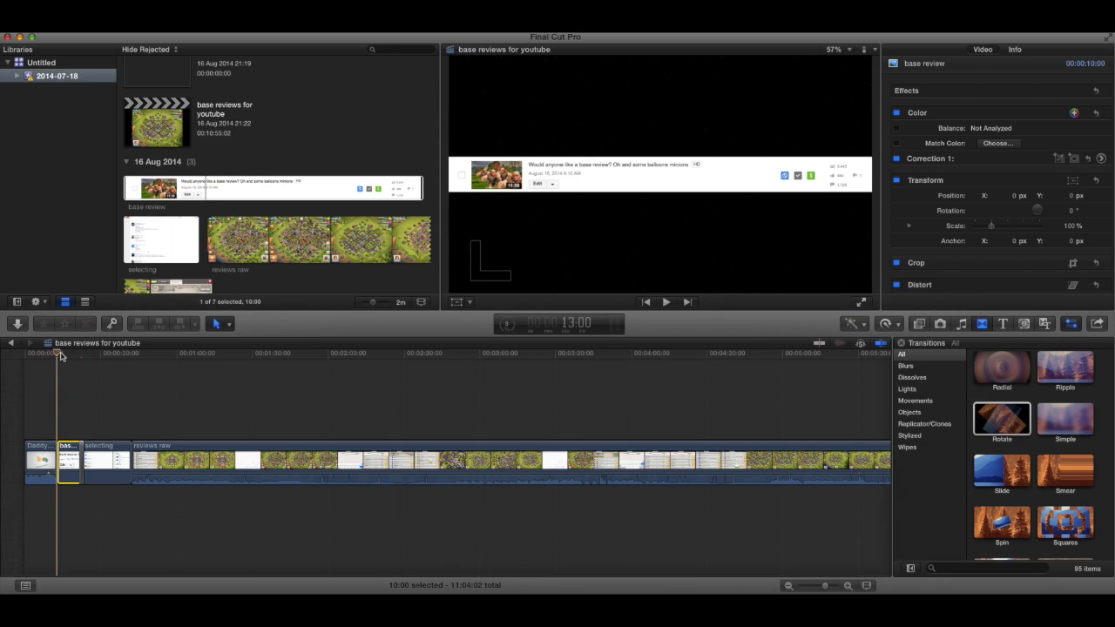
scroll(186, 62, down, 1)
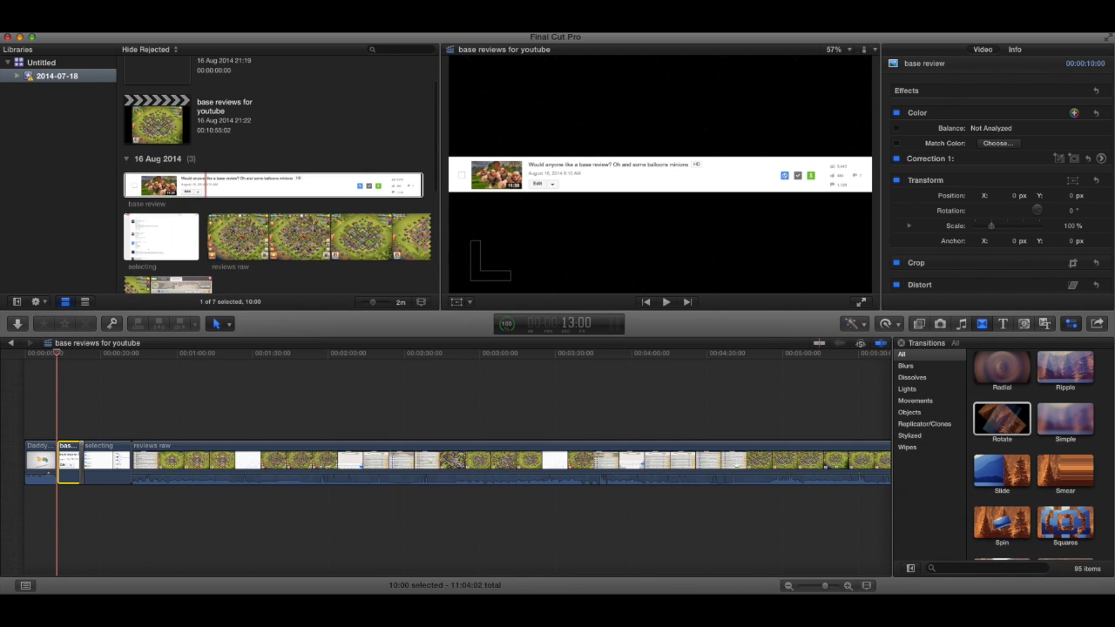
Lower the reviews raw clip's audio level to silence in the timeline.
click(312, 27)
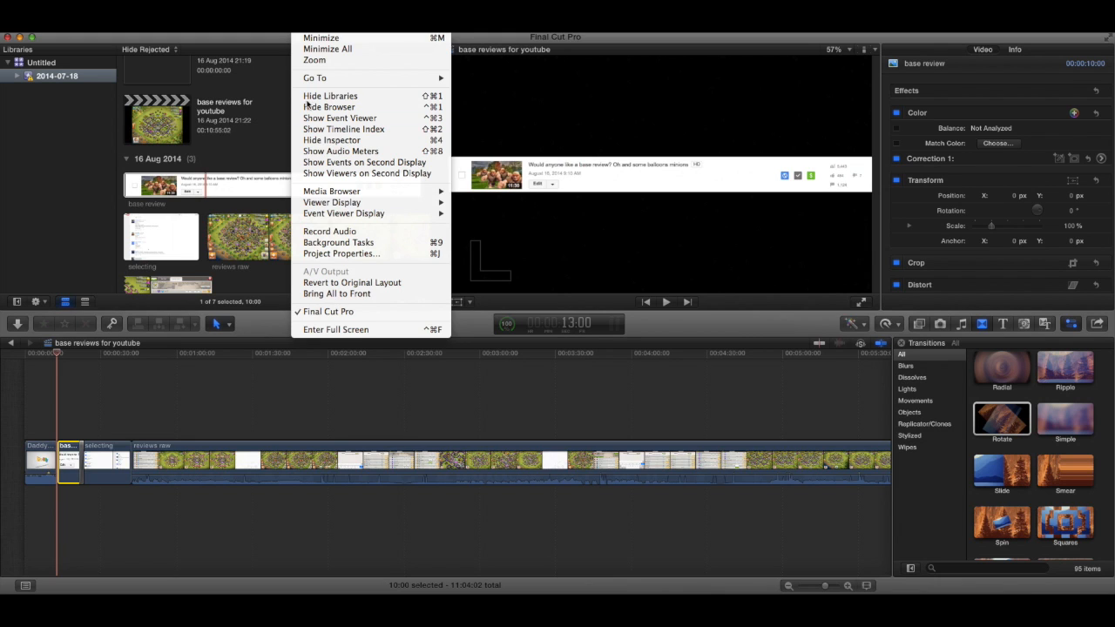
click(270, 405)
drag(306, 475, 305, 487)
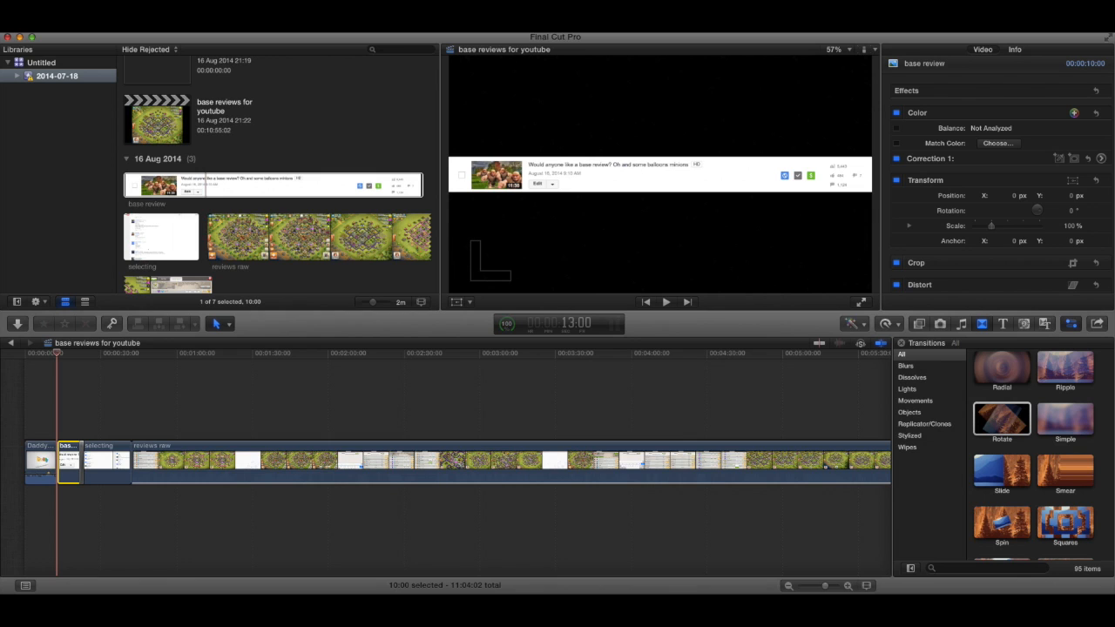
Record a voiceover with the Yeti Stereo Microphone from the start of the base review still into the selecting clip.
click(312, 27)
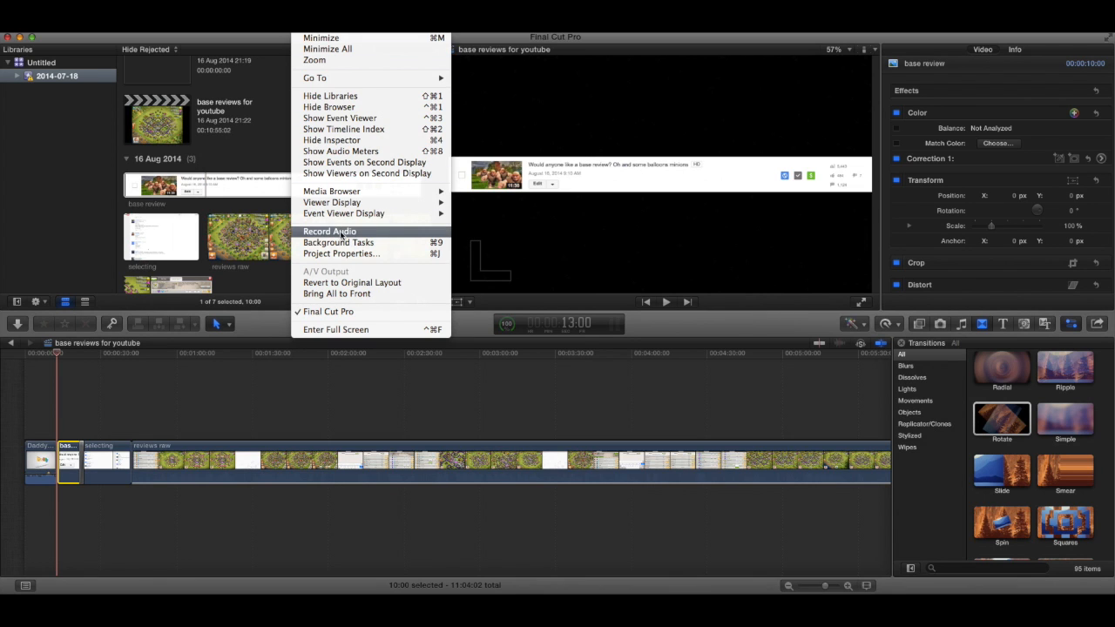
click(342, 232)
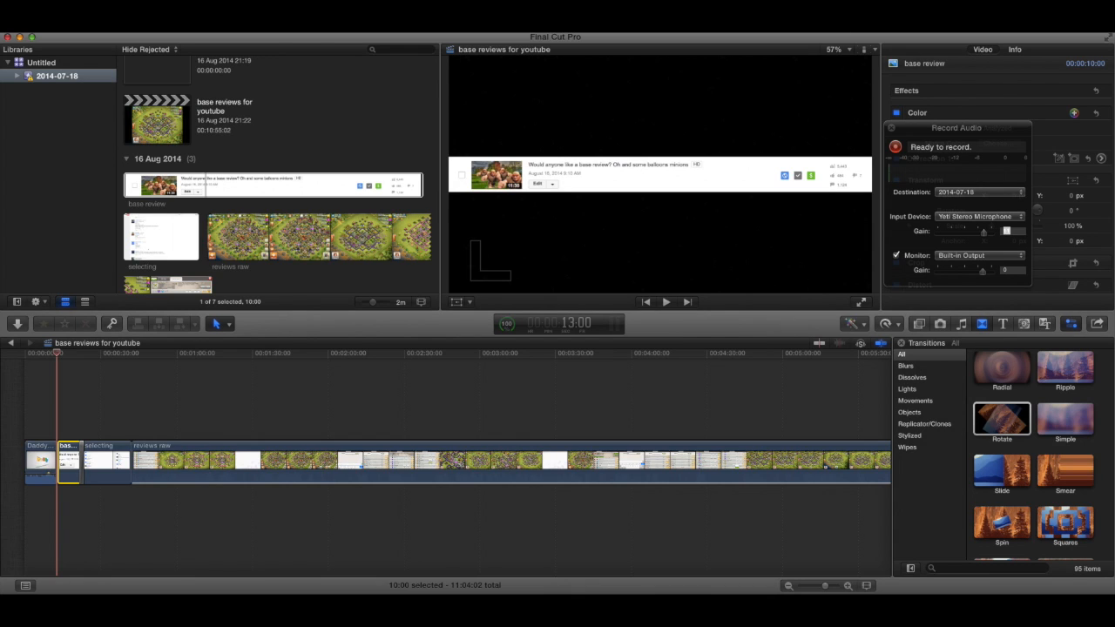
click(897, 147)
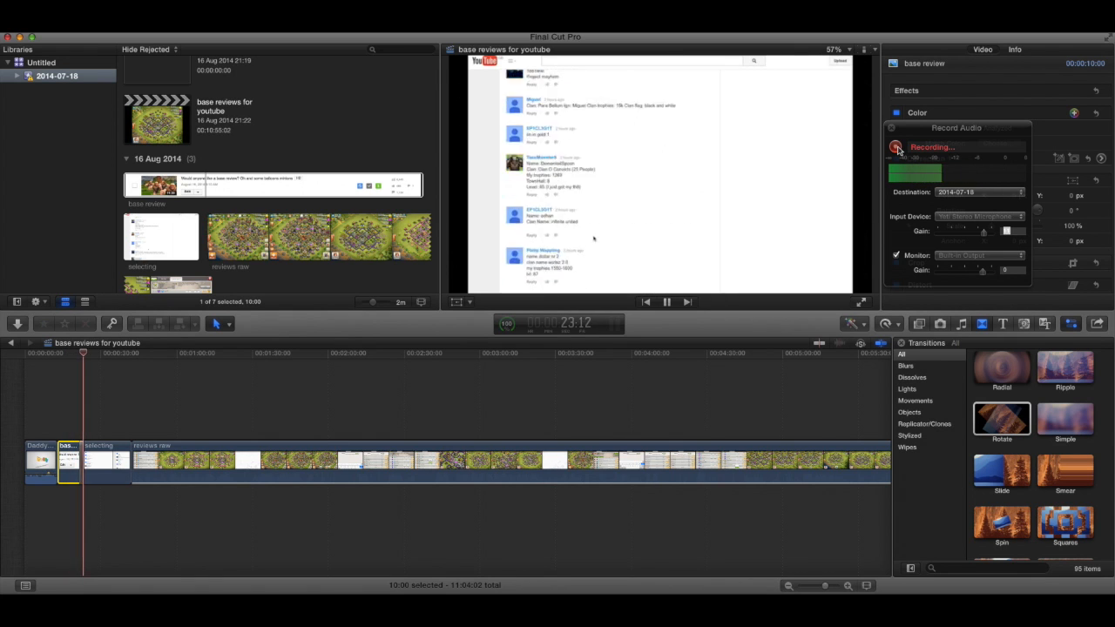
click(897, 148)
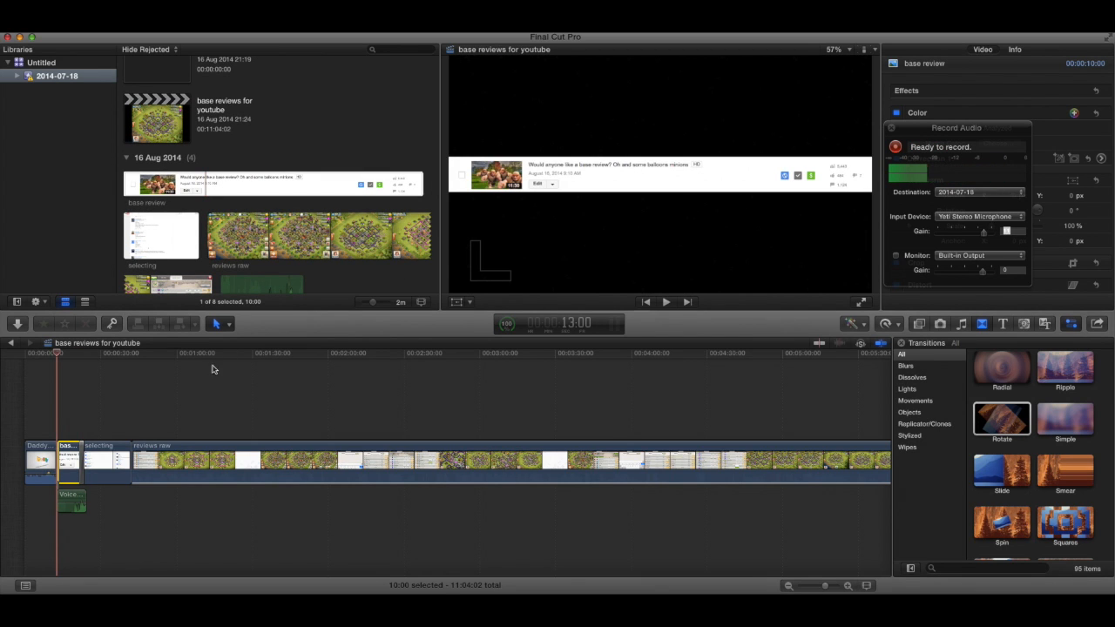
Delete the first voiceover take from beneath the base review still.
click(71, 499)
key(Delete)
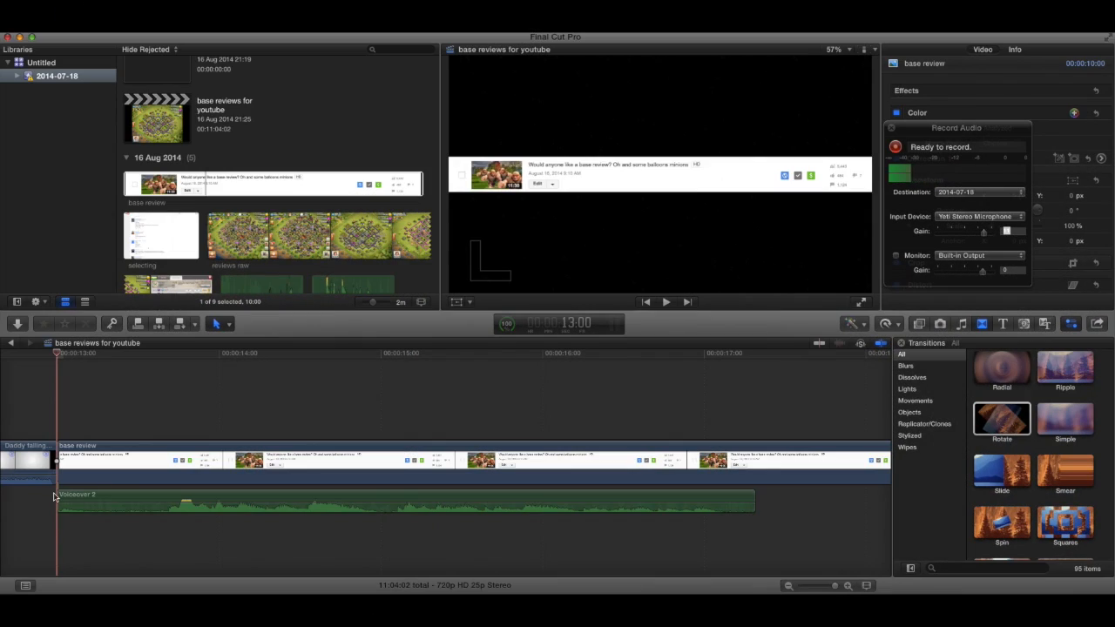
Trim the start of Voiceover 2 to a duration of about 3:16, realign it with the base review still's start and play it.
drag(56, 494, 164, 497)
drag(242, 497, 135, 497)
key(space)
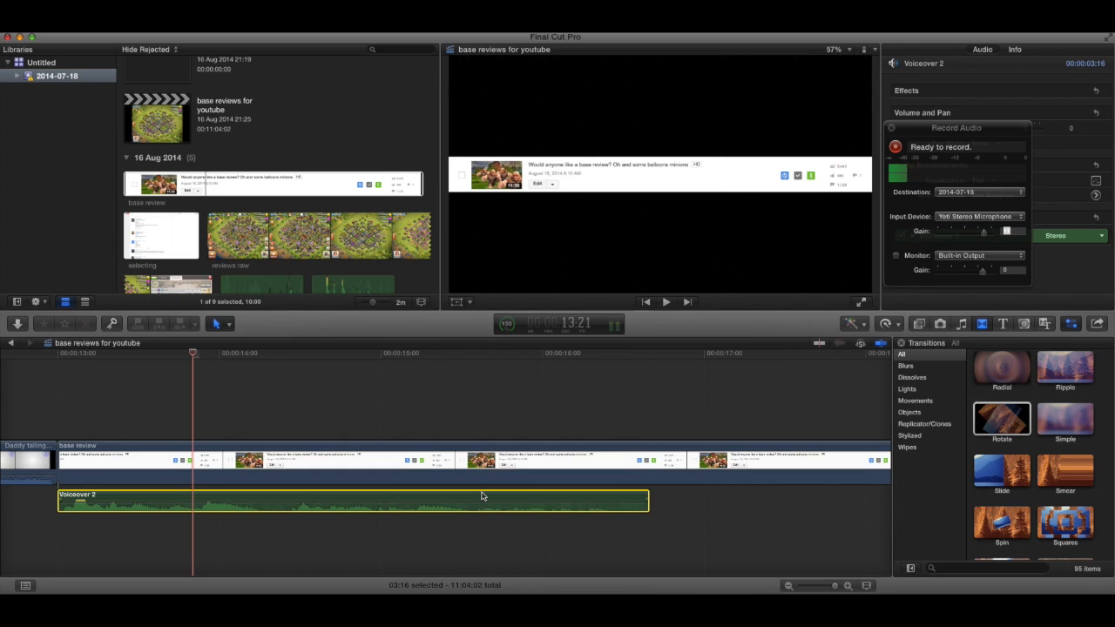
Raise the playback volume while listening to Voiceover 2, then stop playback.
key(XF86AudioRaiseVolume)
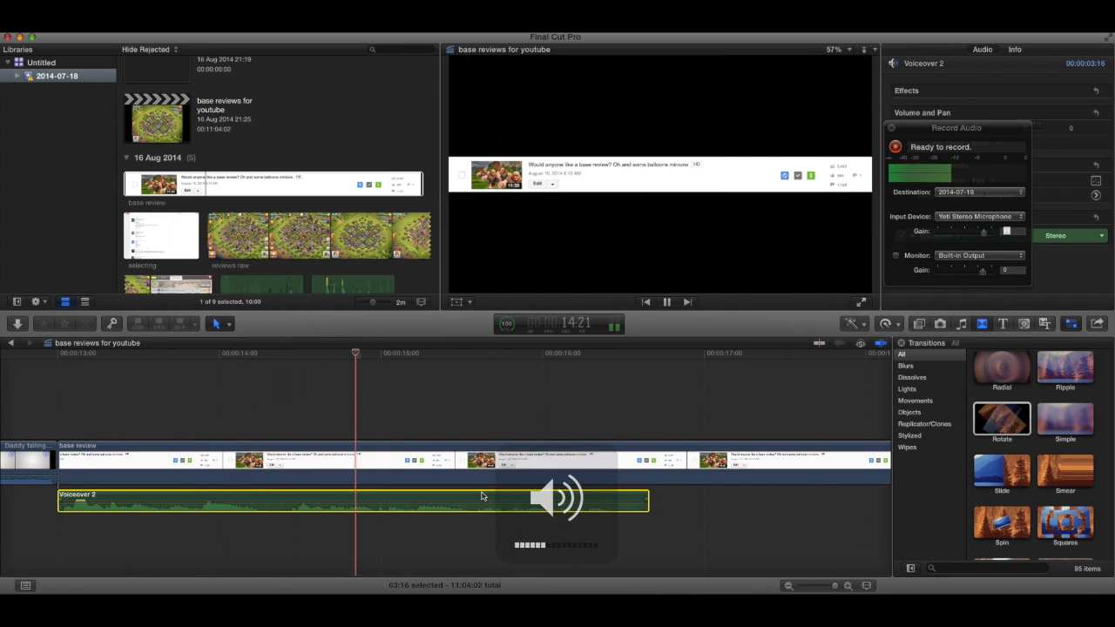
key(space)
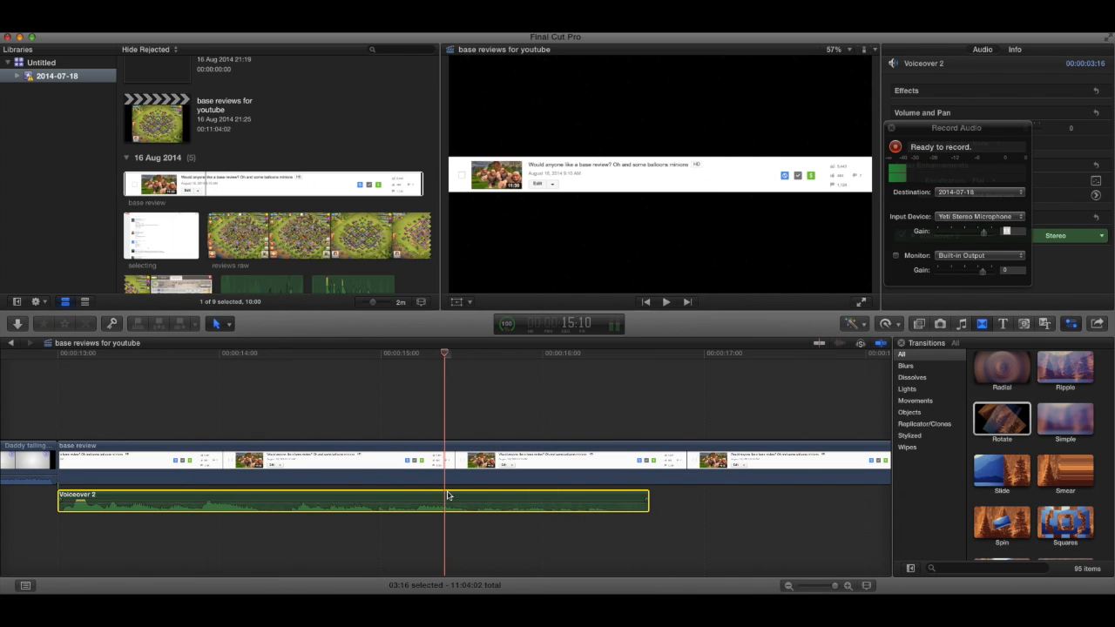
Place the playhead at 44:20 in the reviews raw clip and close the Record Audio window.
click(788, 585)
click(788, 586)
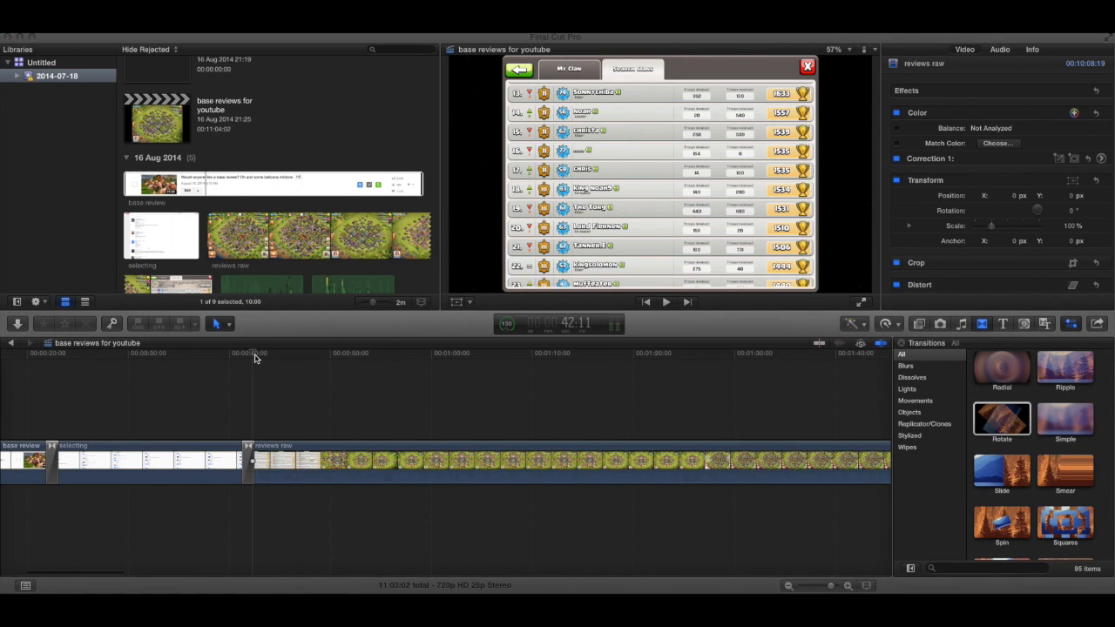
click(254, 358)
drag(255, 358, 277, 372)
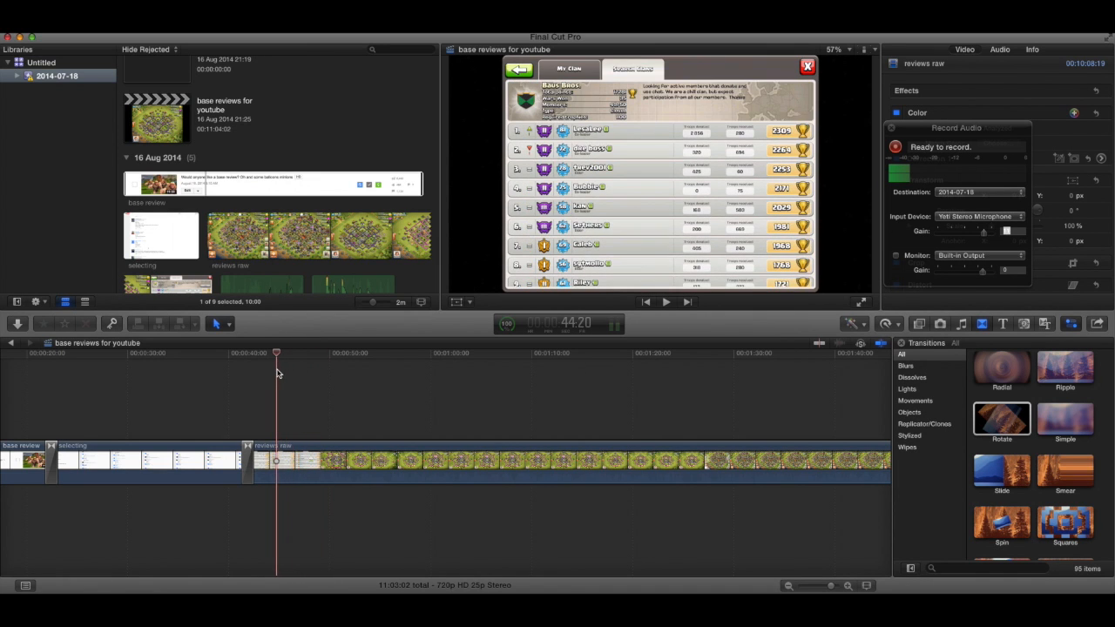
scroll(465, 363, left, 1)
click(891, 129)
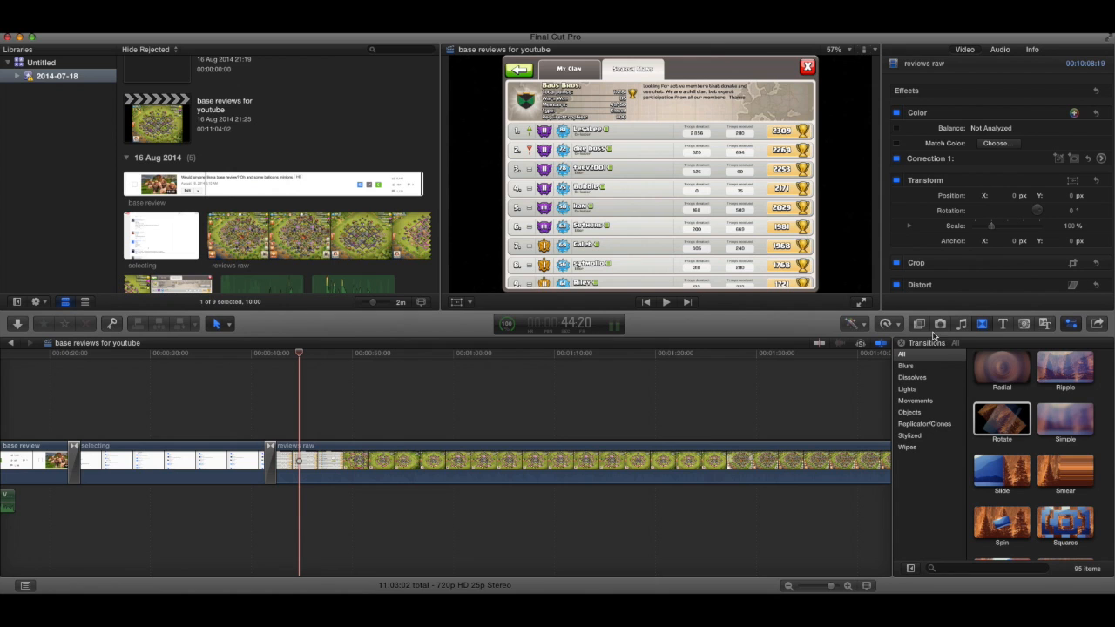
Add a Snap - Left title above the start of the reviews raw clip.
click(1003, 324)
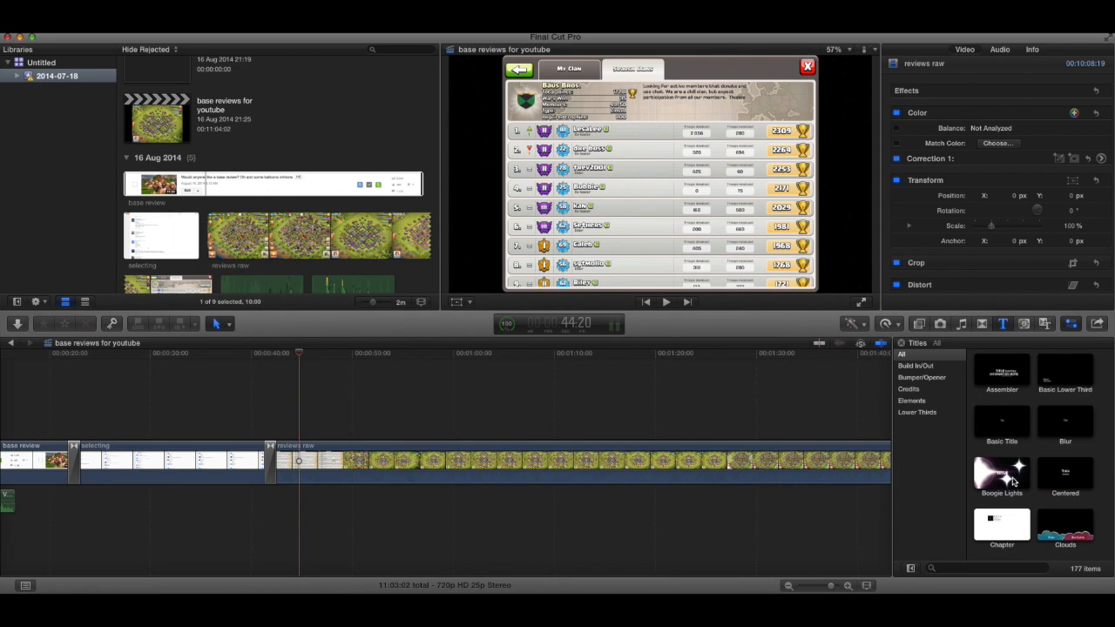
scroll(1013, 482, down, 1)
scroll(1012, 482, down, 6)
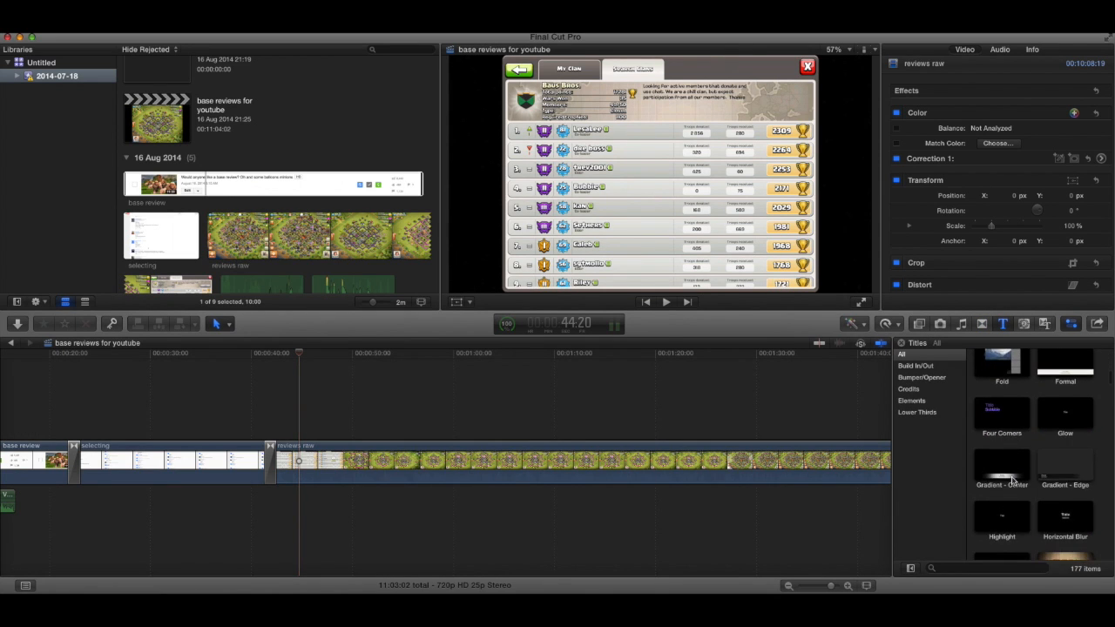
scroll(1013, 482, down, 5)
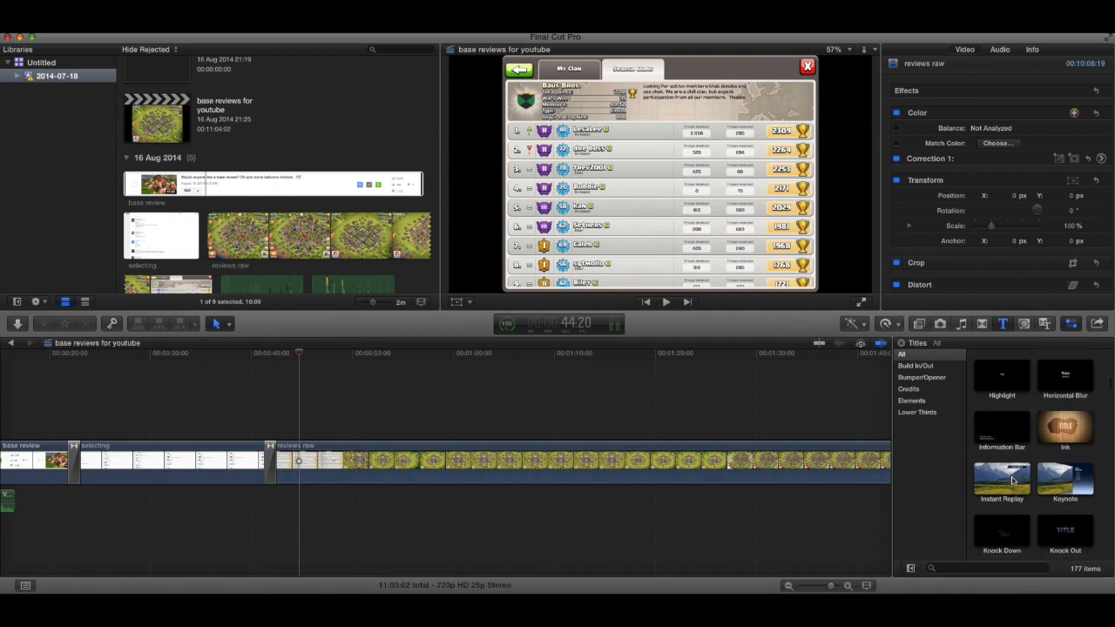
scroll(1013, 482, down, 1)
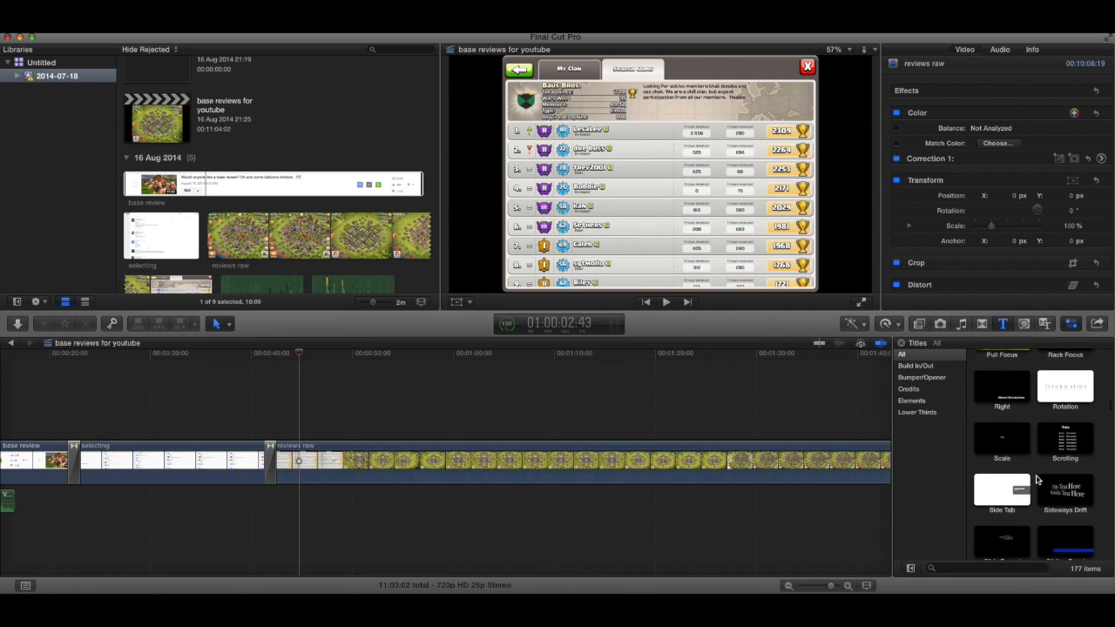
scroll(1037, 479, down, 4)
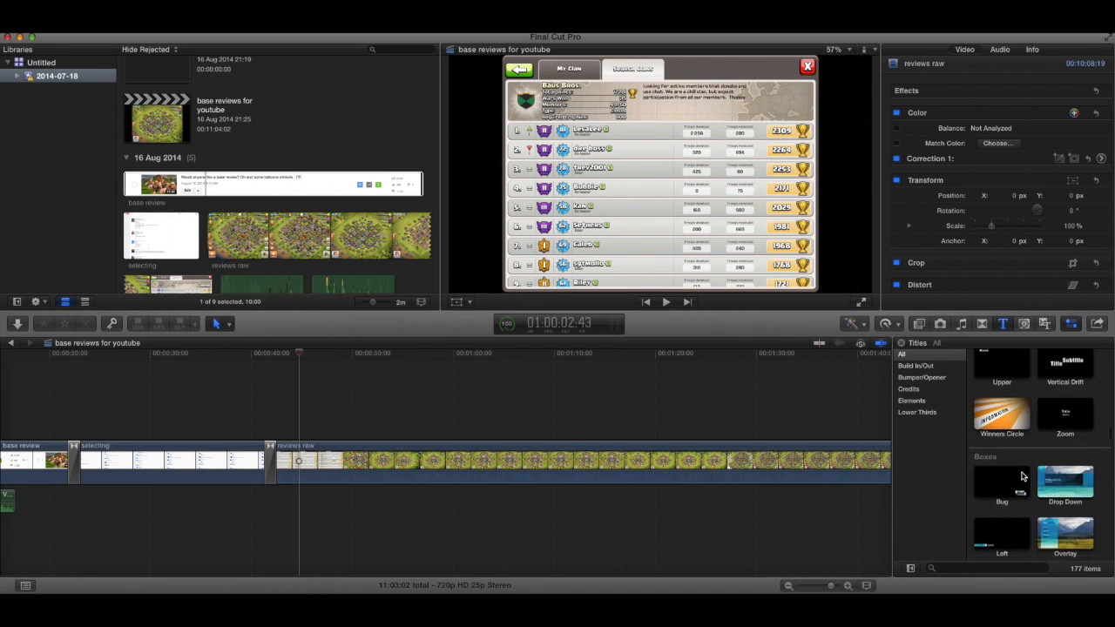
scroll(1022, 476, down, 4)
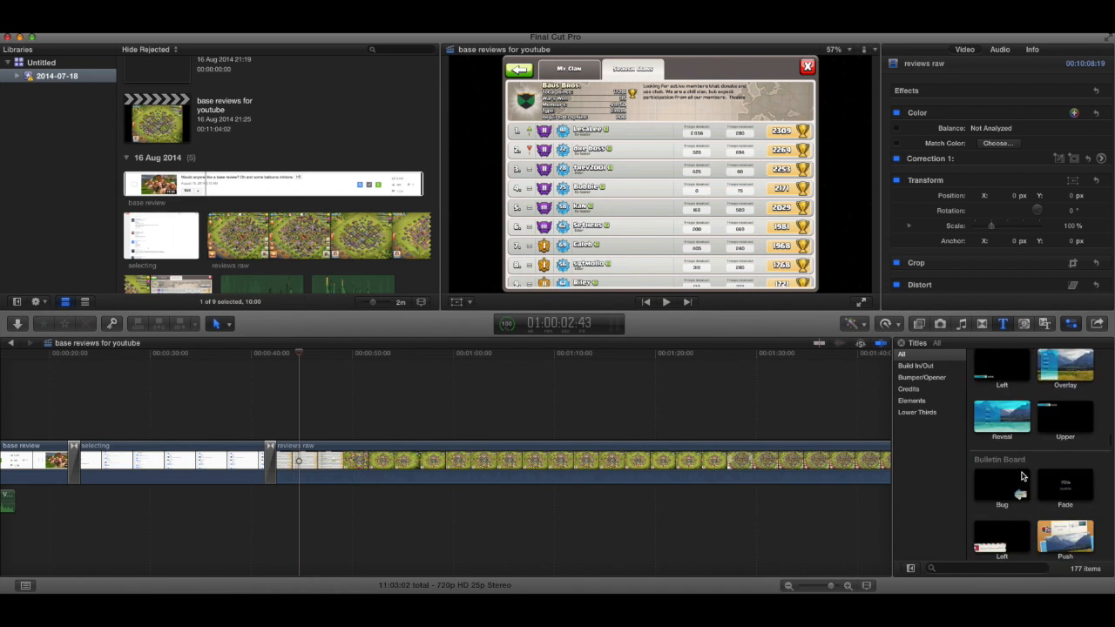
scroll(1022, 475, up, 4)
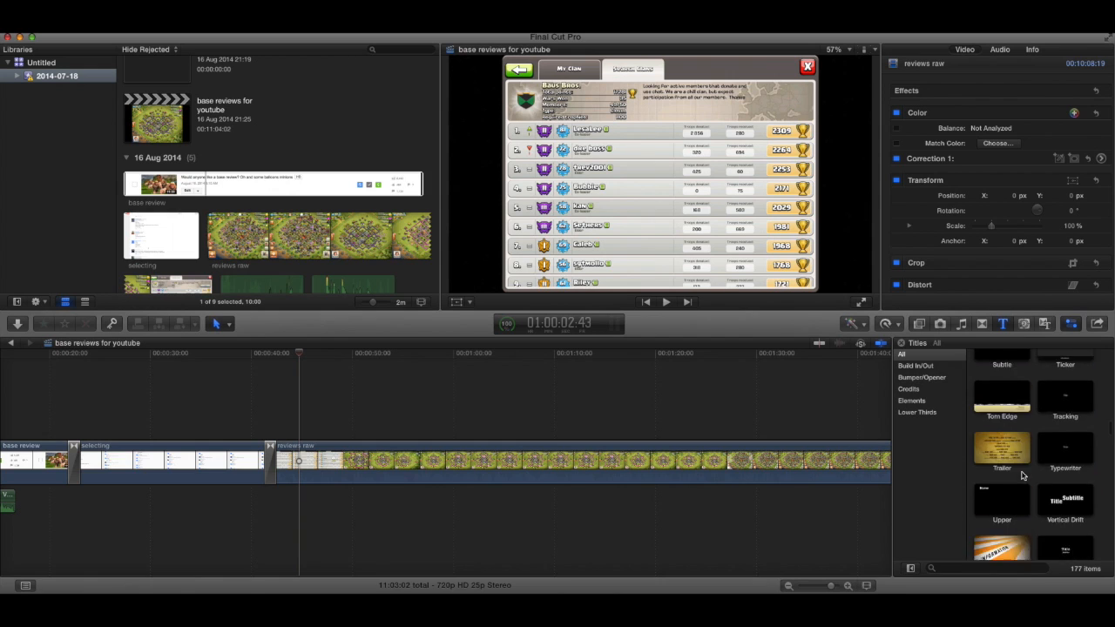
scroll(1023, 476, up, 3)
scroll(1023, 475, up, 3)
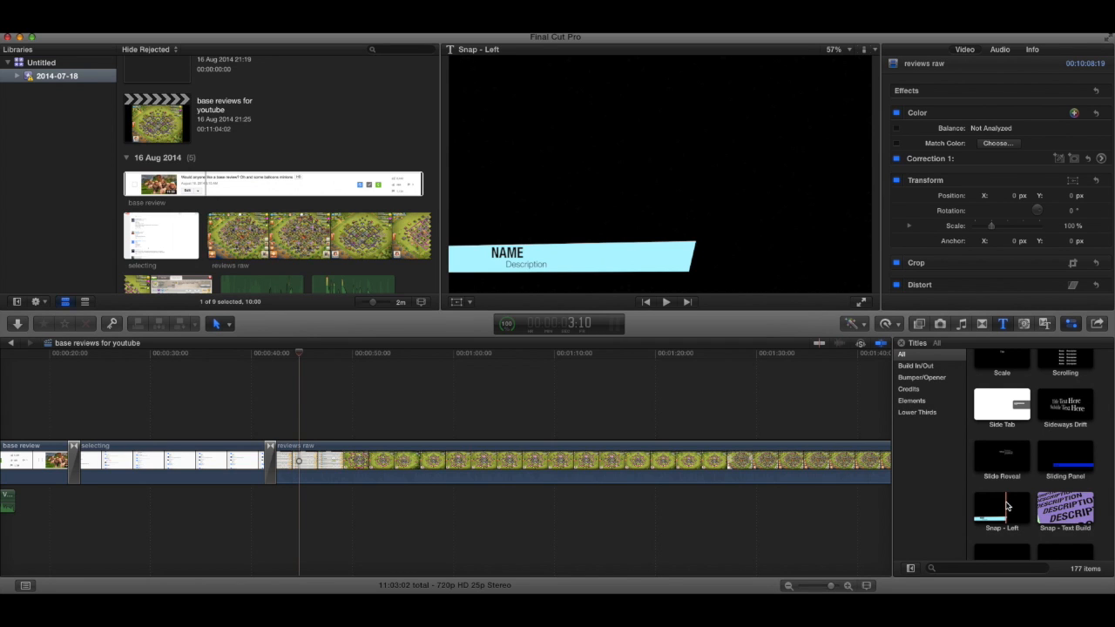
click(1007, 507)
drag(1004, 510, 307, 433)
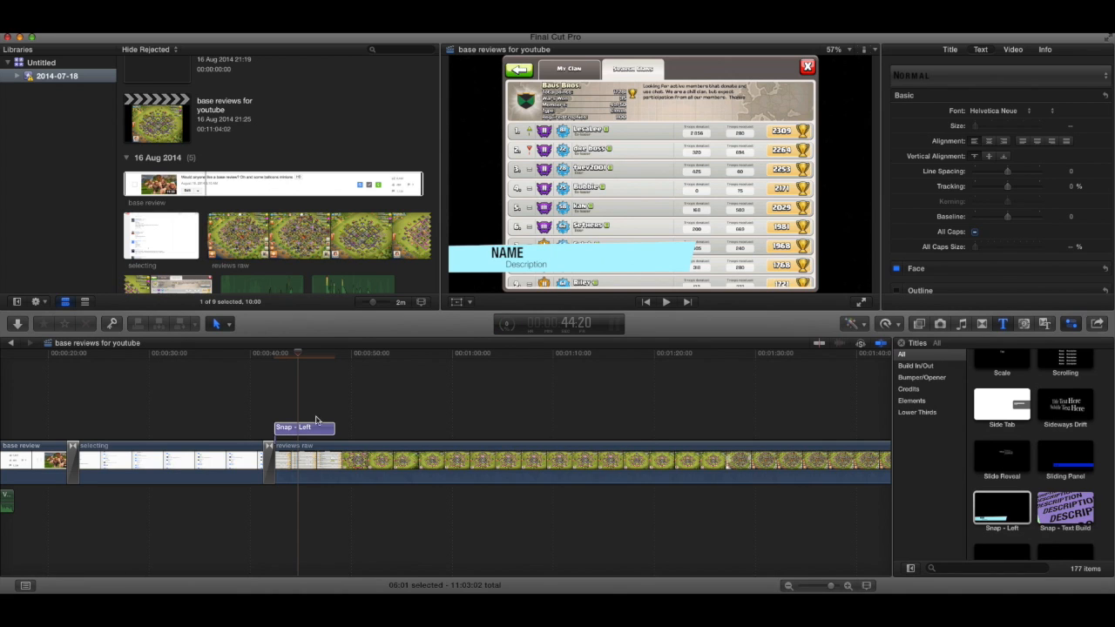
Fill the Snap - Left title with the reviewed player's name and the description "Baus Brois", and return the playhead to the title's start.
double_click(509, 257)
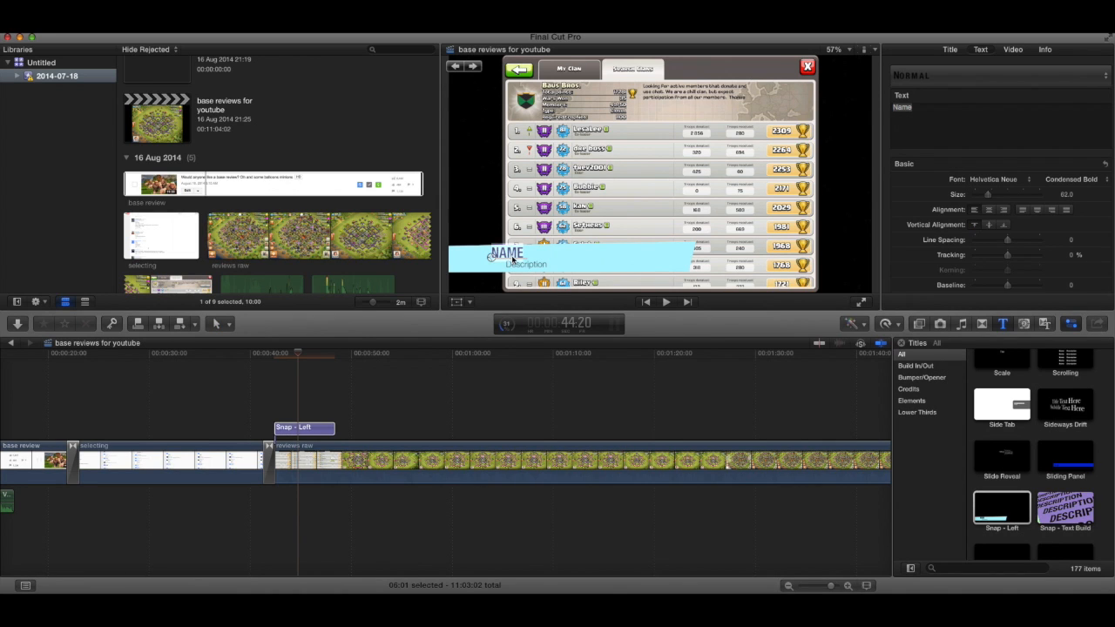
text(The)
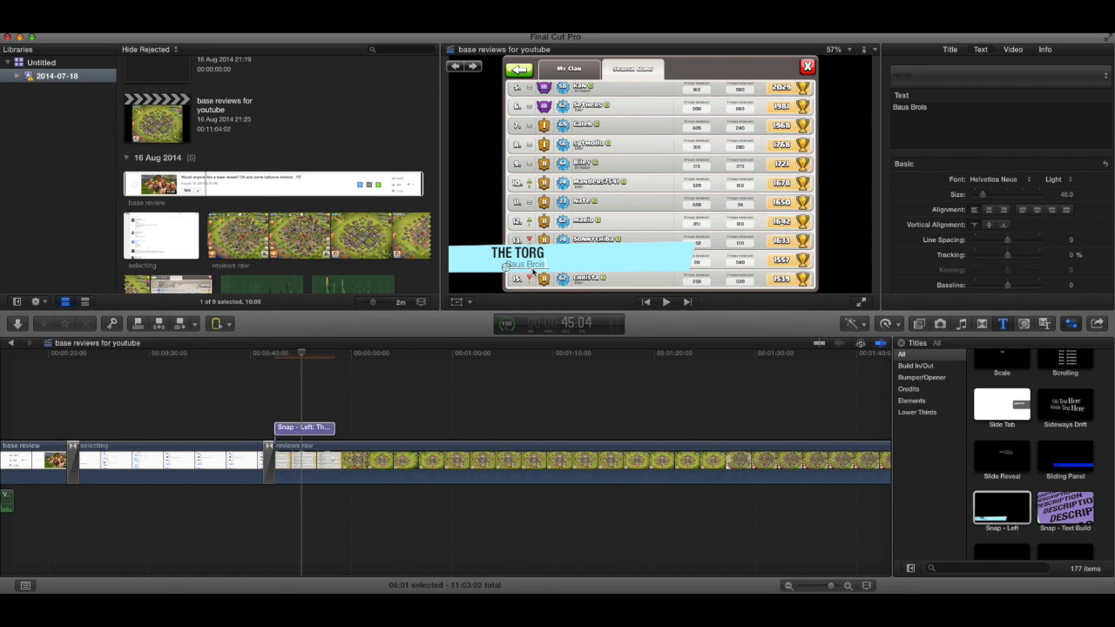
click(323, 412)
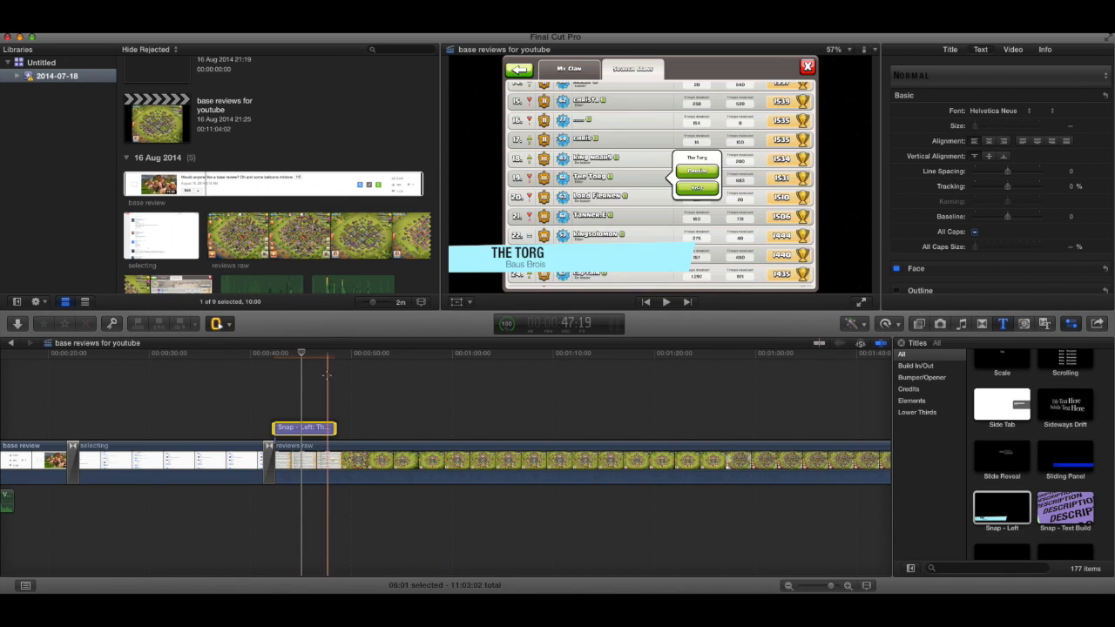
click(283, 357)
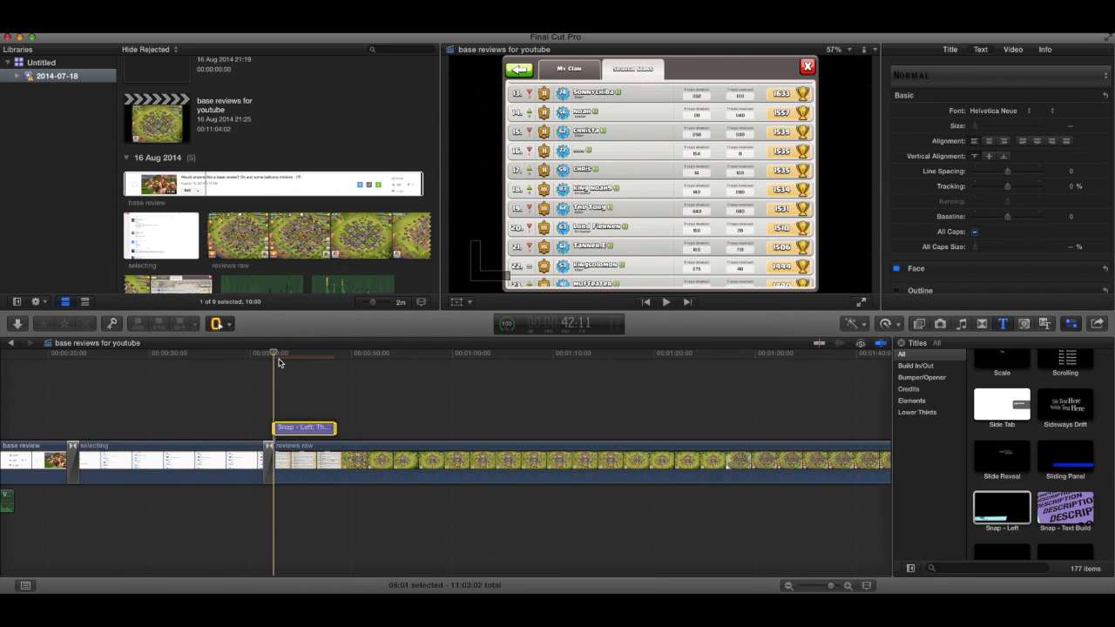
Split the reviews raw clip at 1:26:18, where the first base review ends.
click(335, 361)
drag(340, 366, 428, 372)
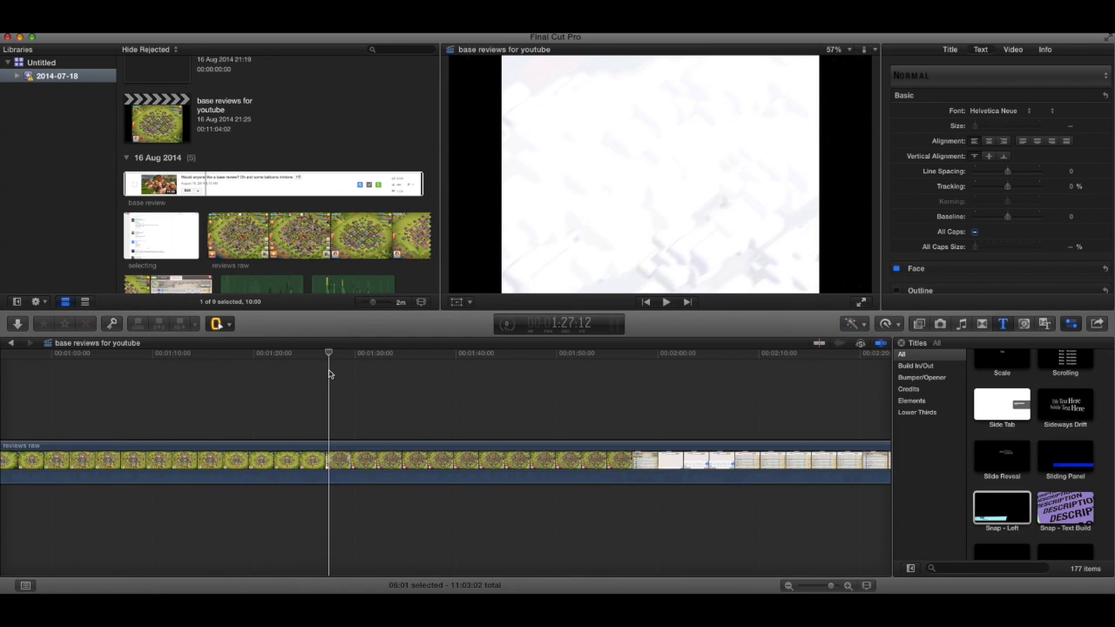
drag(331, 371, 321, 375)
key(b)
scroll(340, 433, right, 1)
click(317, 448)
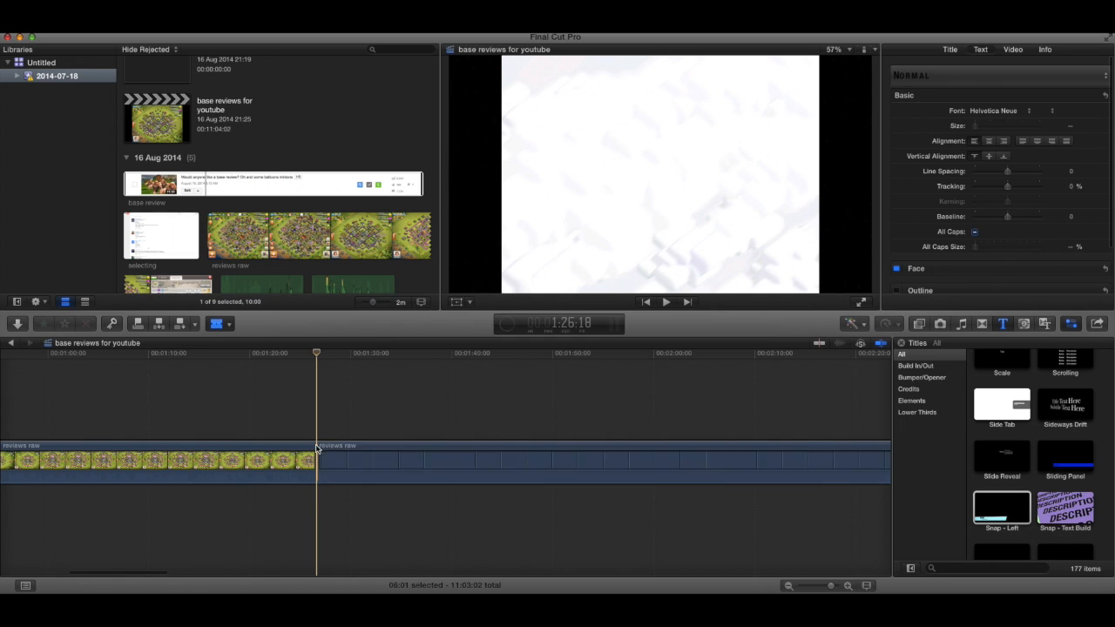
Split the reviews raw clip again at 2:19:21 and delete the segment between the two cuts.
drag(317, 357, 640, 357)
scroll(566, 397, right, 6)
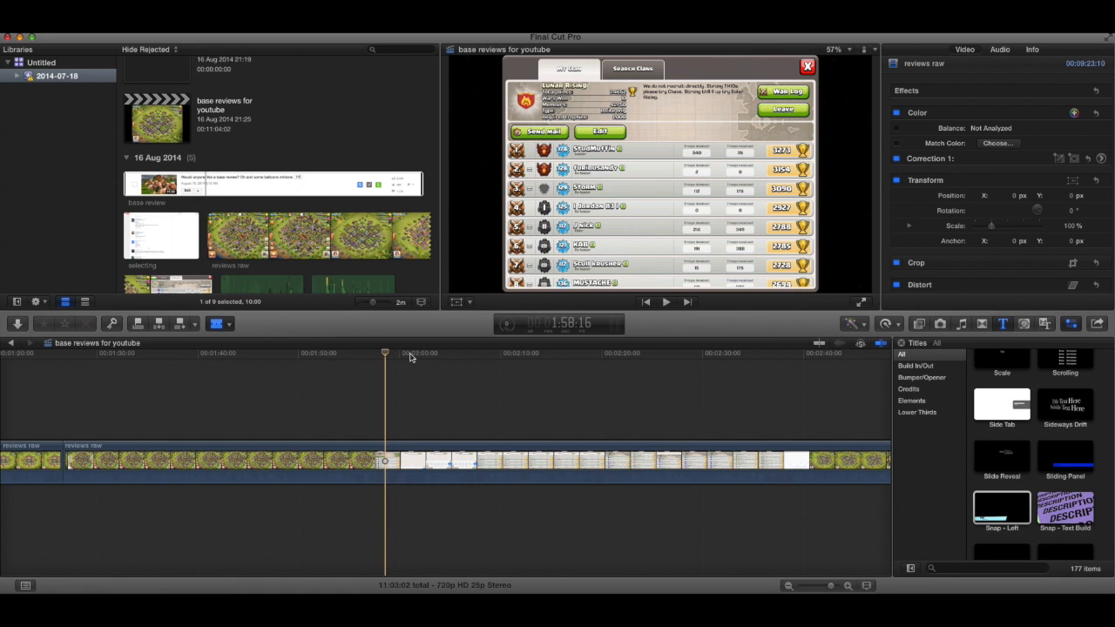
drag(387, 356, 600, 396)
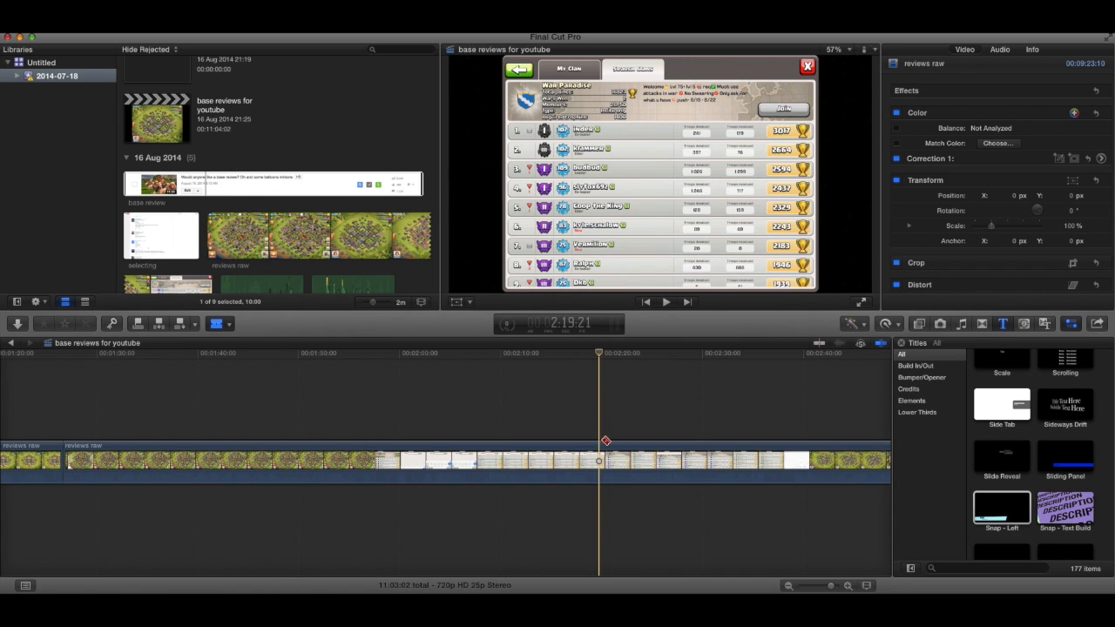
key(super+b)
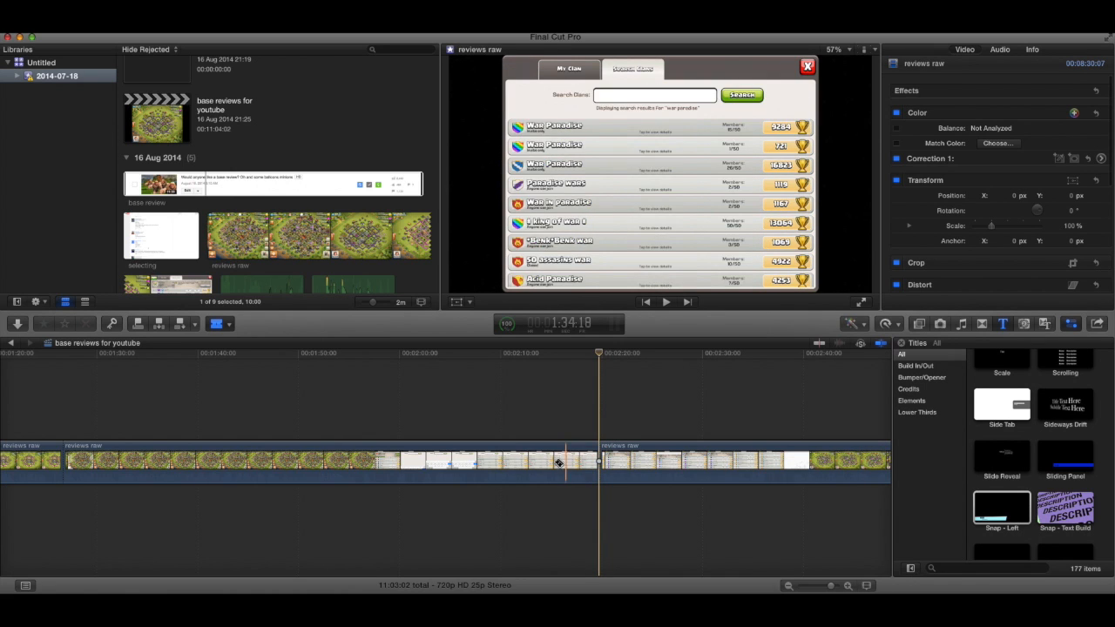
click(466, 453)
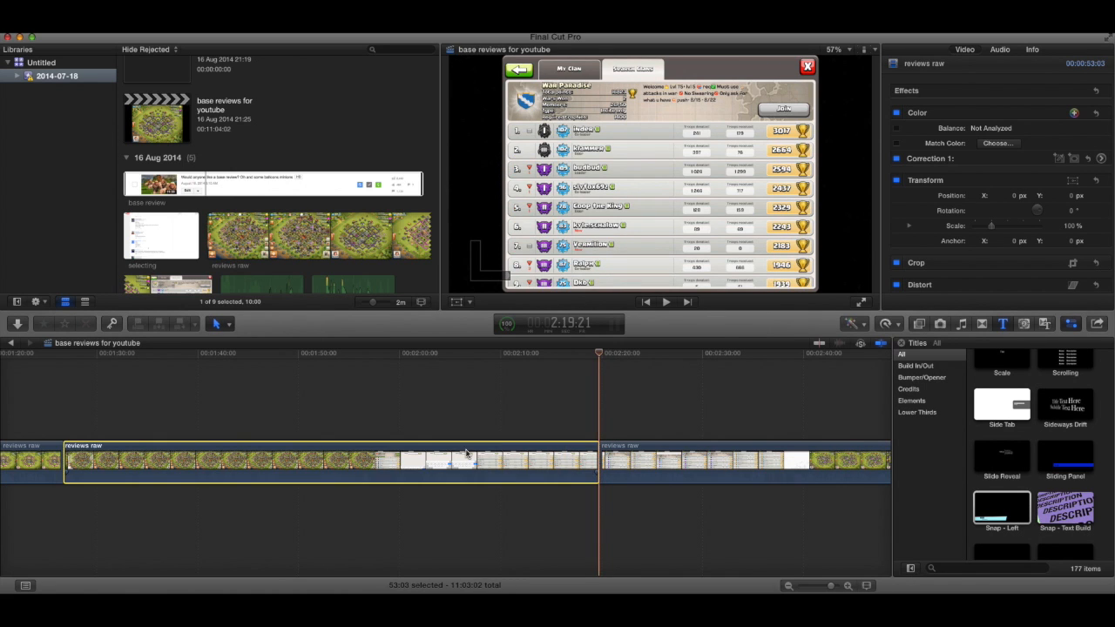
key(Delete)
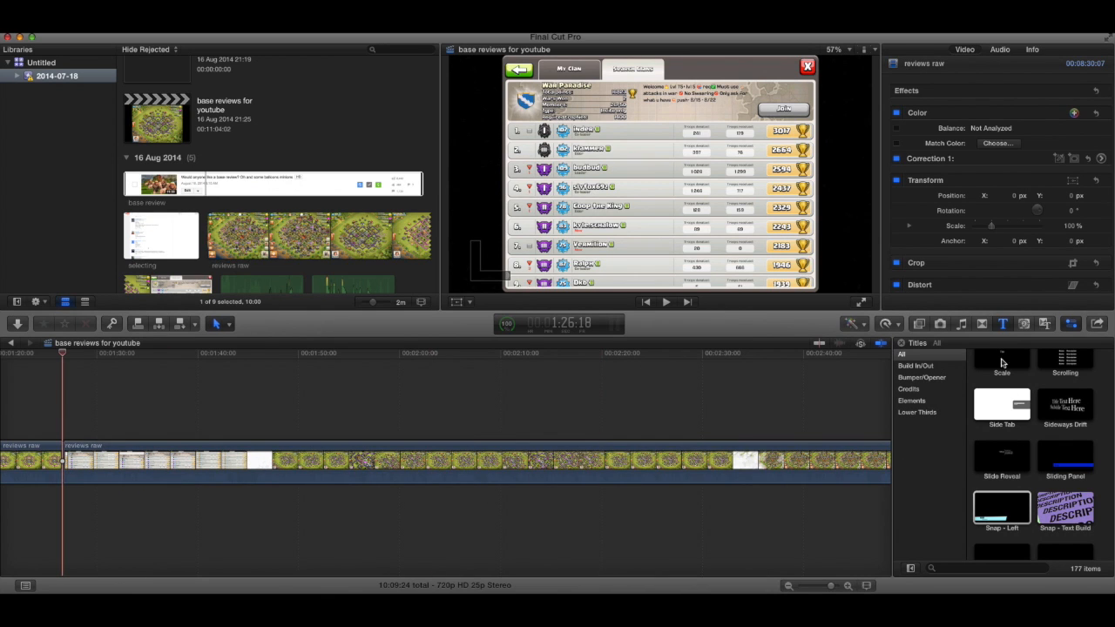
Add a Rotate transition at the cut between the two reviews raw segments and play it back.
click(983, 325)
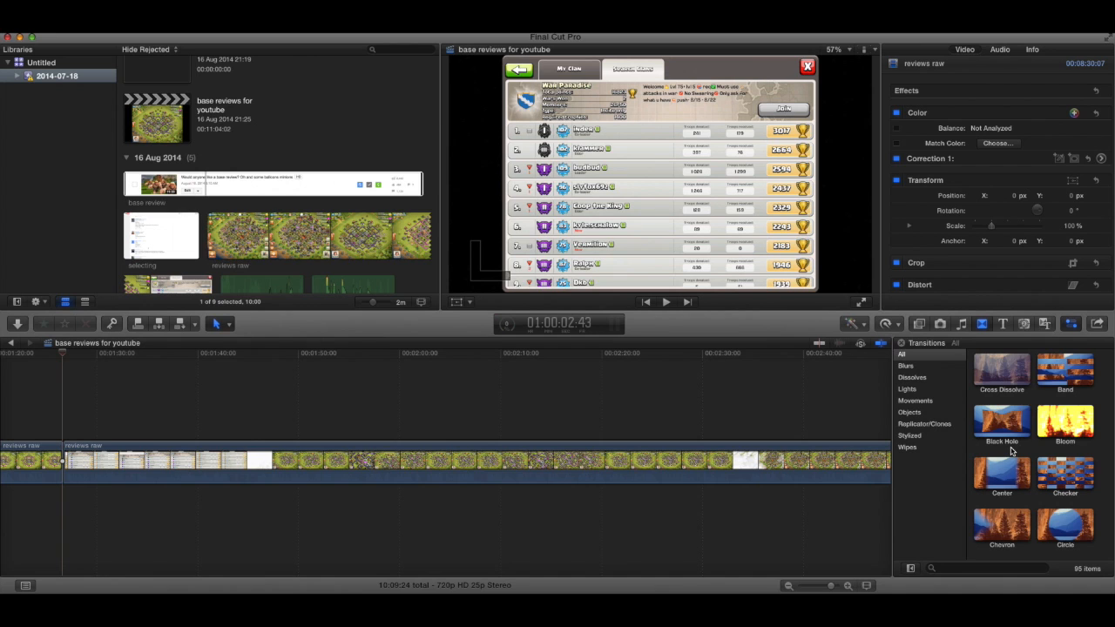
scroll(1012, 451, down, 5)
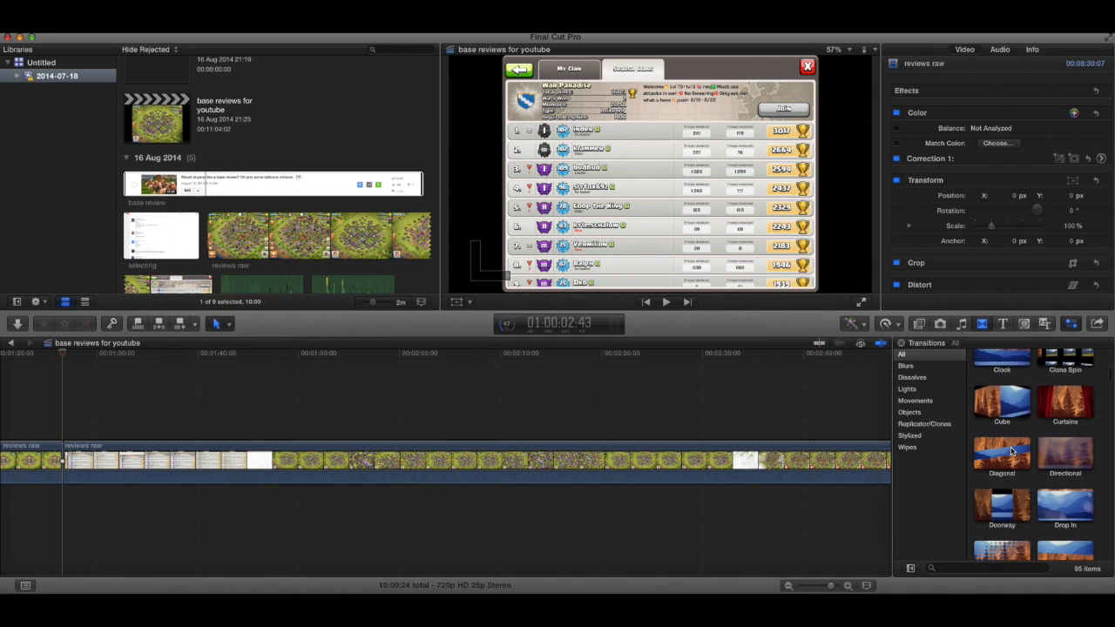
scroll(1012, 451, down, 8)
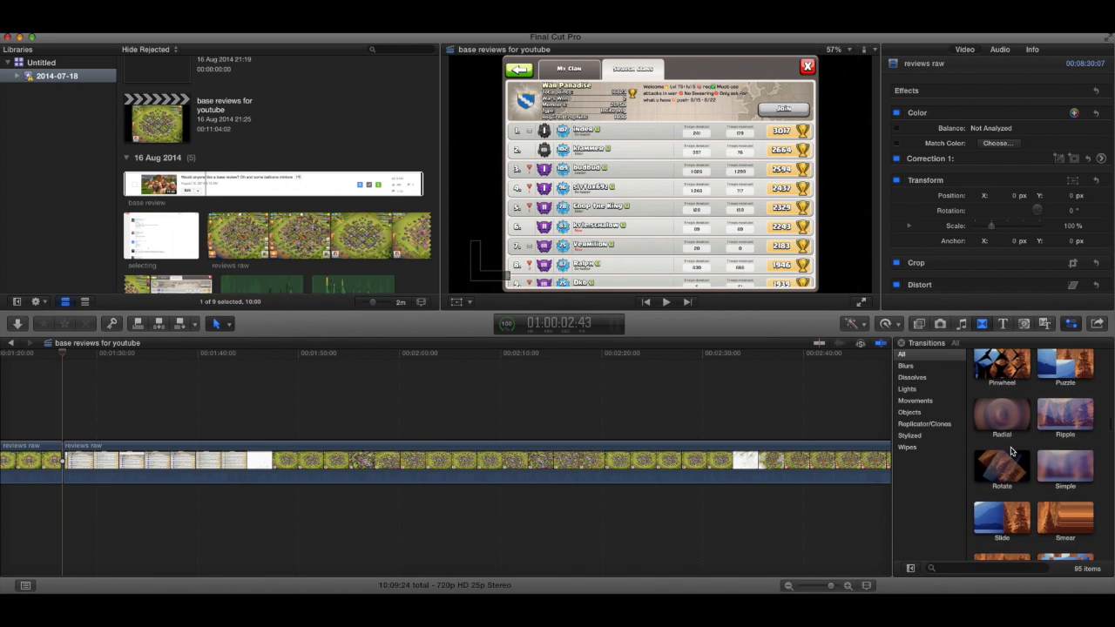
scroll(1011, 450, down, 1)
click(1012, 455)
drag(1012, 455, 647, 443)
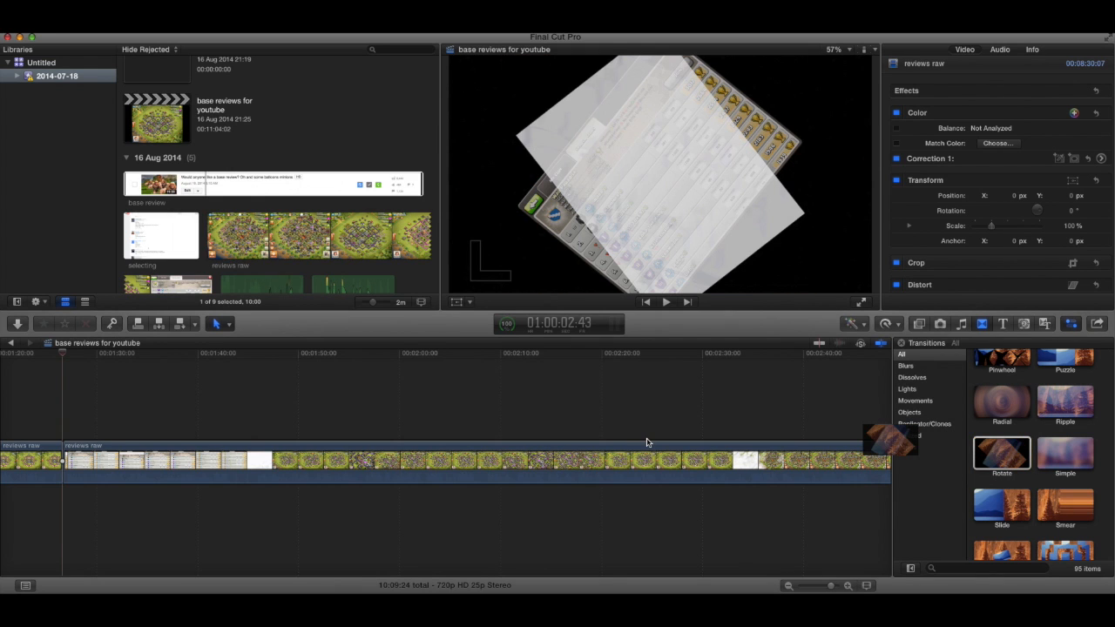
drag(79, 459, 78, 459)
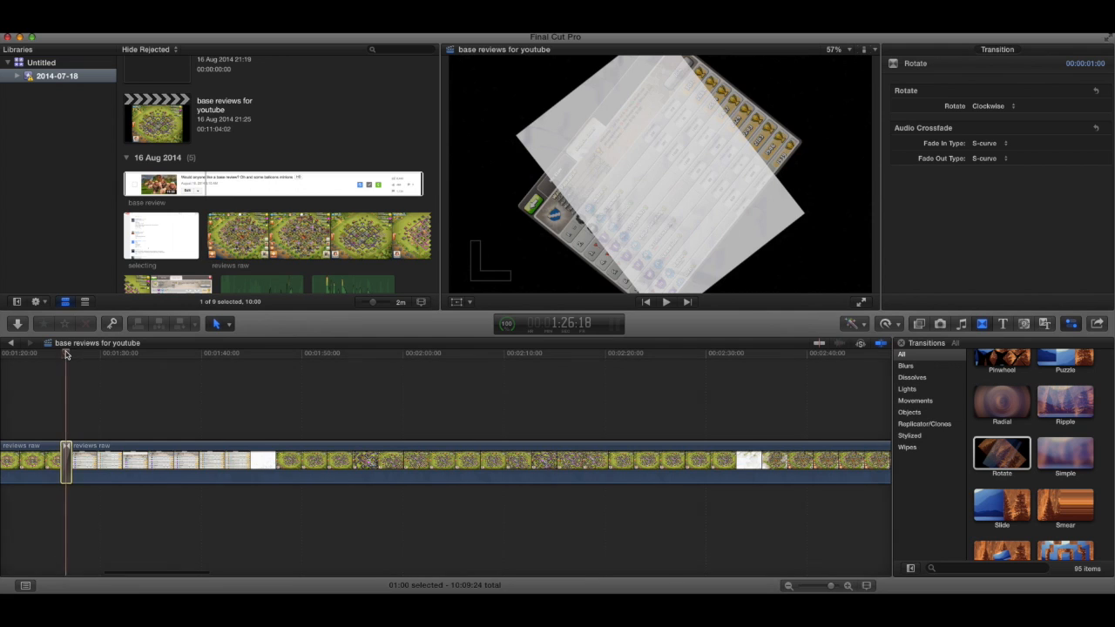
key(space)
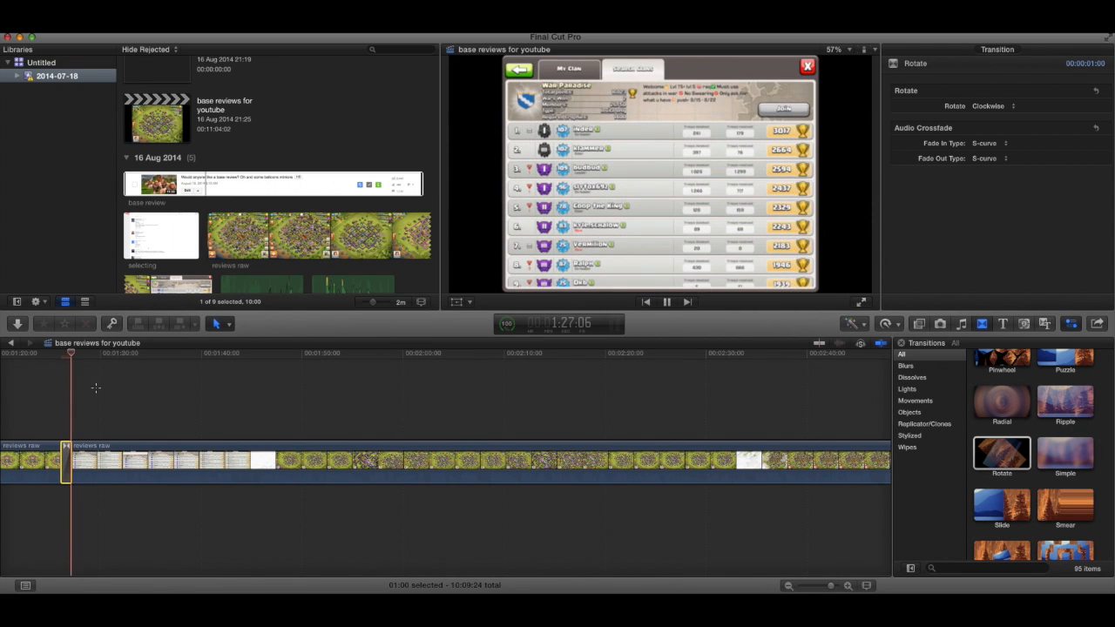
key(space)
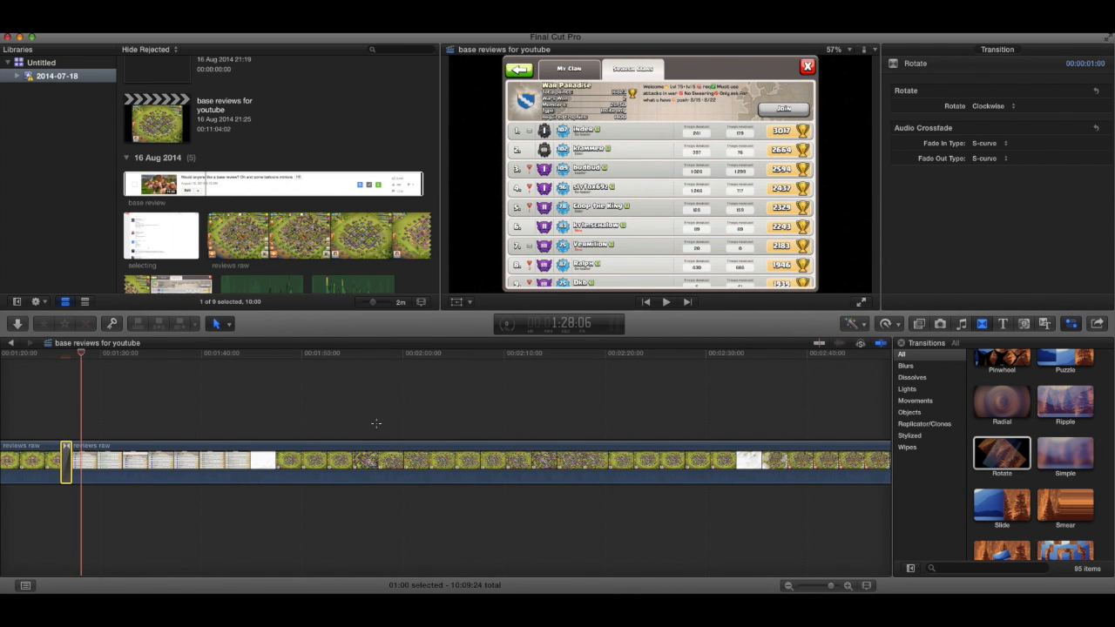
Copy the Snap - Left title and paste it at 1:28:06 above the second reviews raw segment.
scroll(314, 432, left, 5)
scroll(293, 430, right, 2)
click(483, 427)
scroll(488, 434, right, 10)
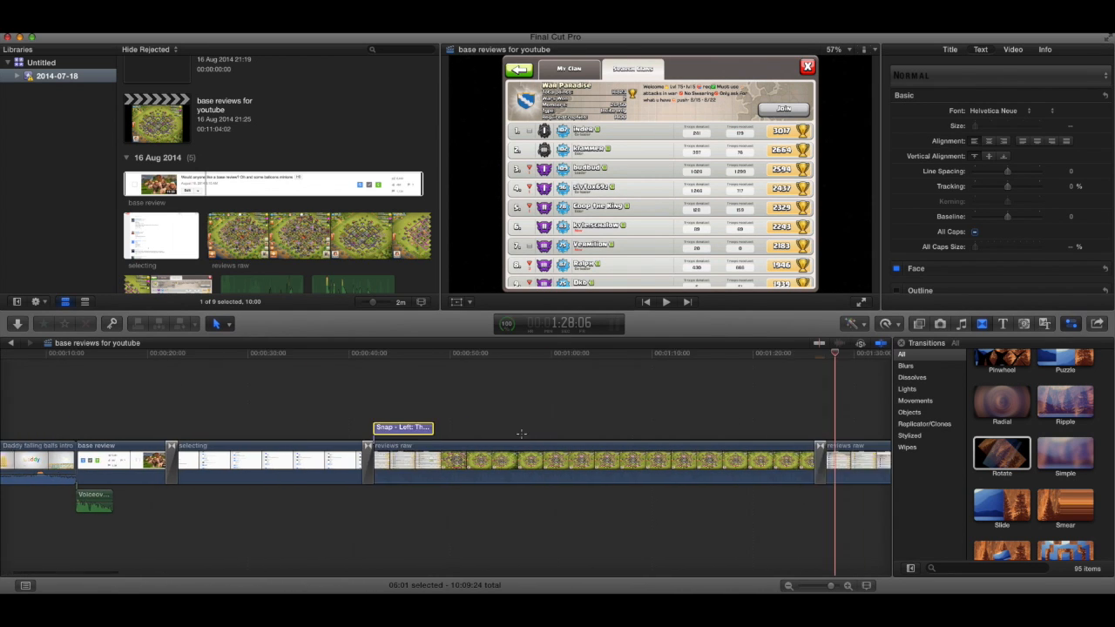
key(super+v)
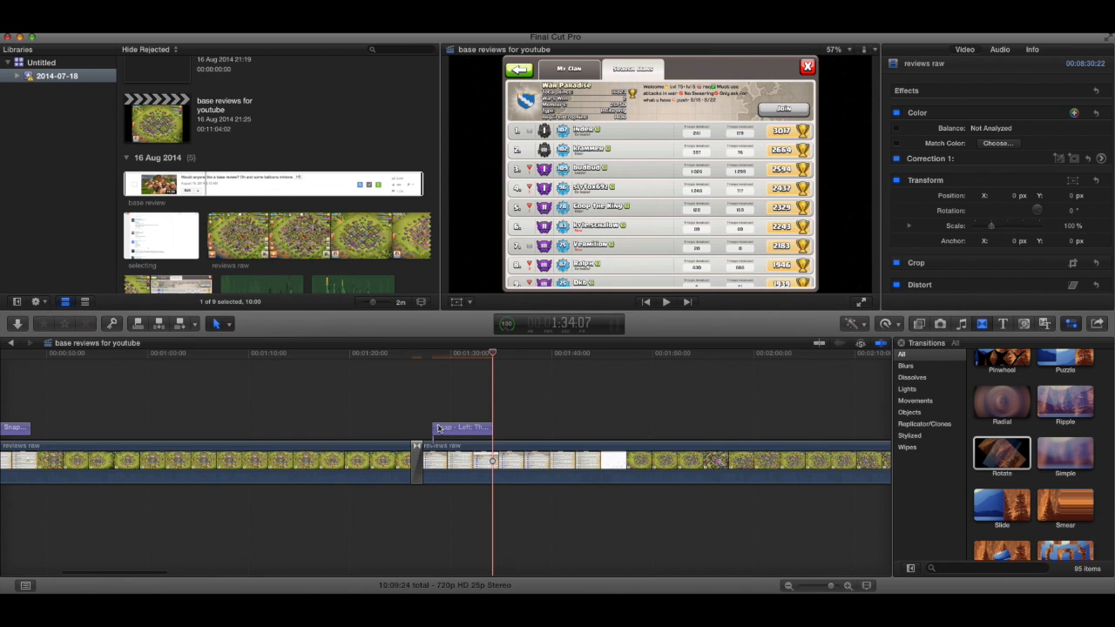
Change the text of the Snap - Left title pasted above the second reviews raw segment to the second player's name.
drag(494, 361, 448, 364)
double_click(526, 265)
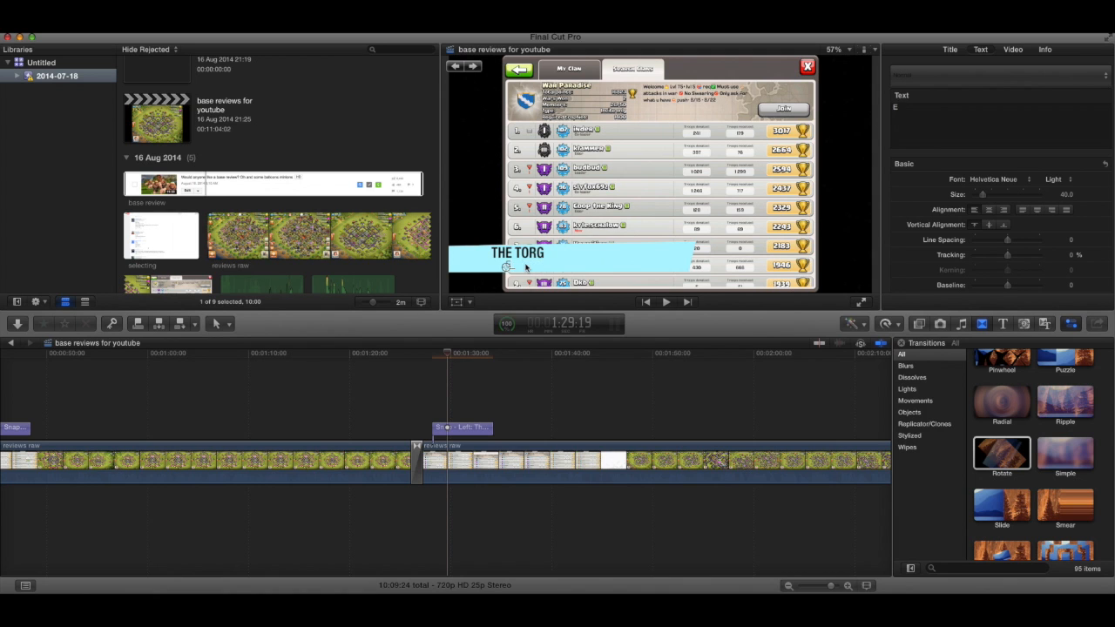
drag(448, 357, 827, 406)
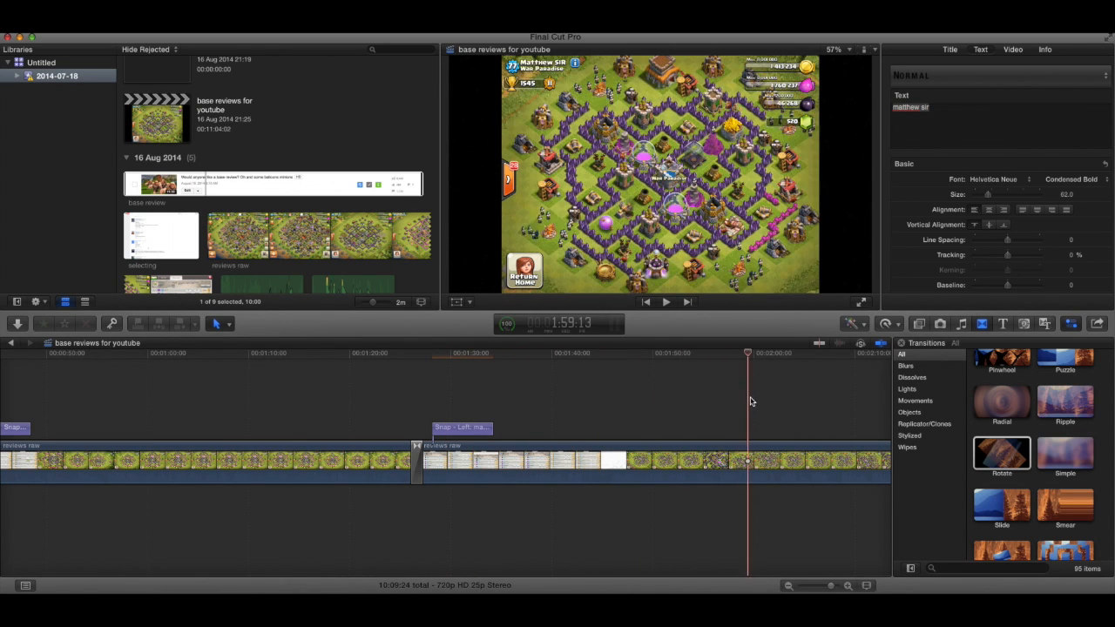
Cut the unneeded footage between the following base reviews out of the reviews raw clip.
scroll(697, 424, right, 10)
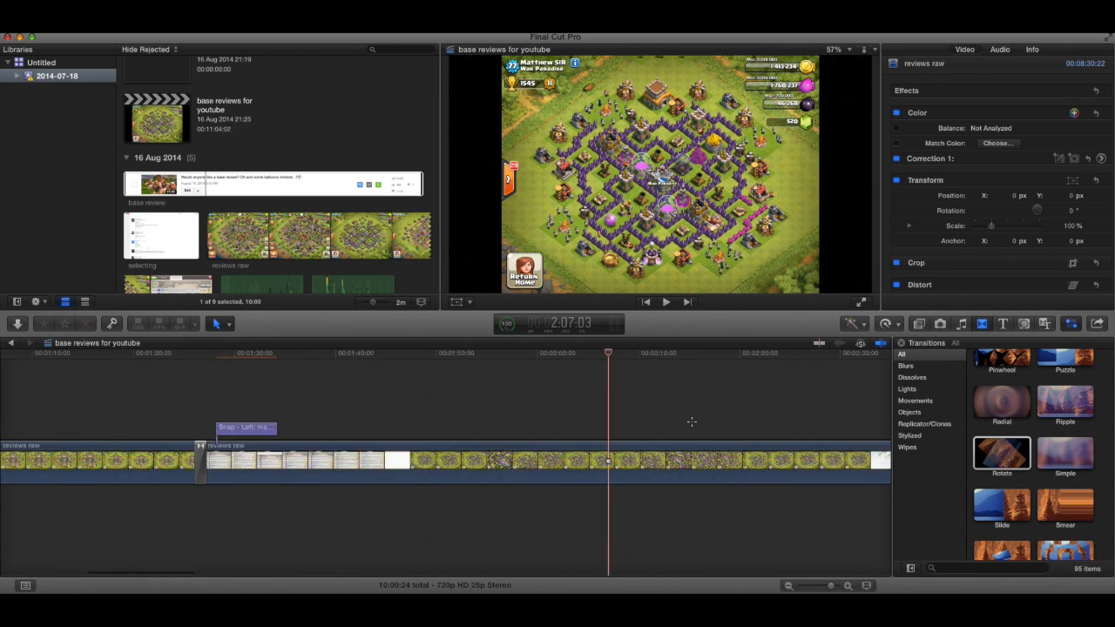
drag(336, 357, 521, 378)
drag(619, 386, 636, 386)
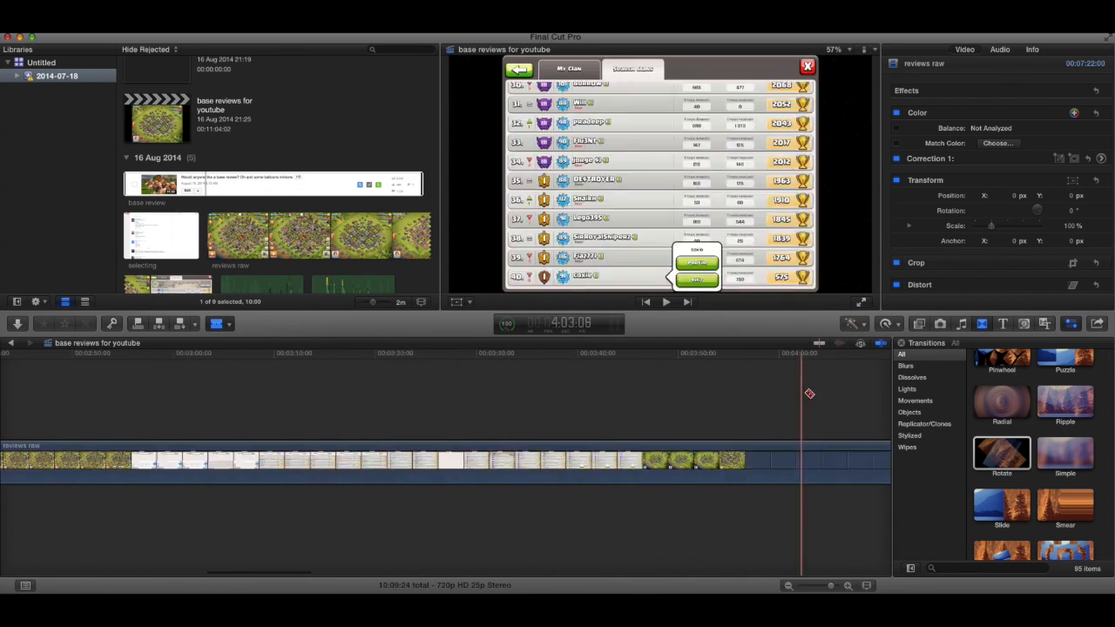
scroll(808, 392, right, 2)
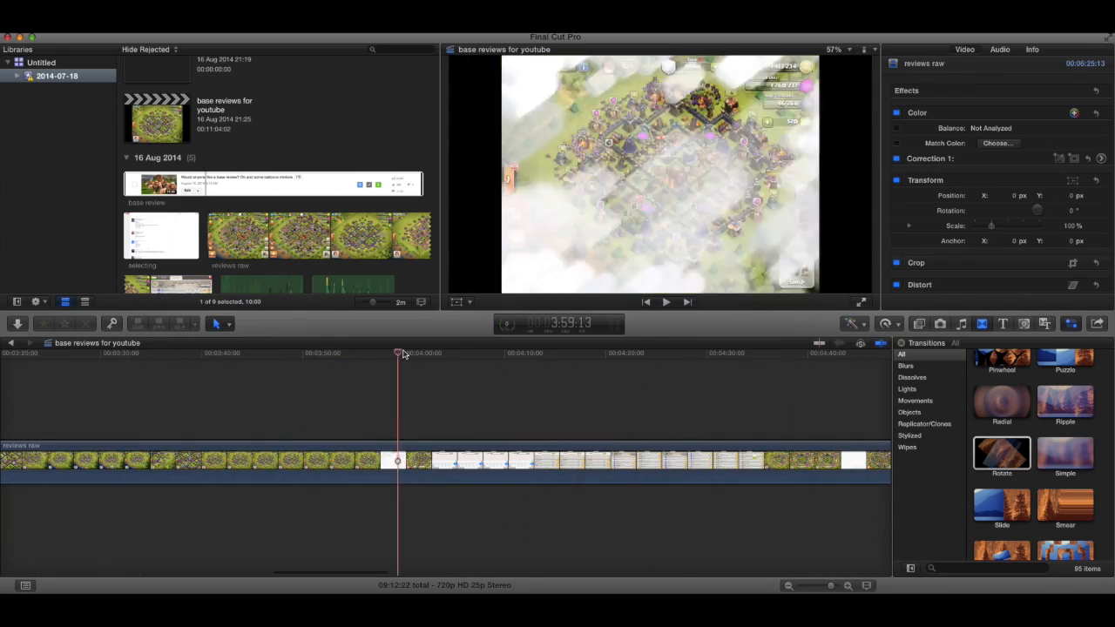
scroll(435, 392, right, 5)
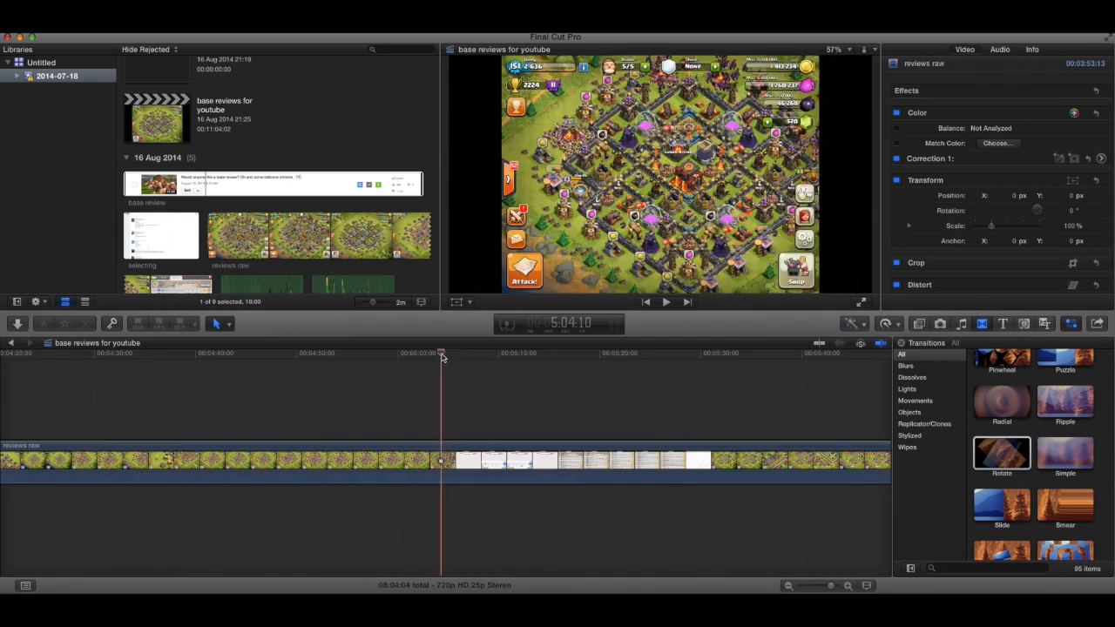
Split the reviews raw clip at about 5:03, where that base review ends.
key(b)
click(432, 461)
click(691, 391)
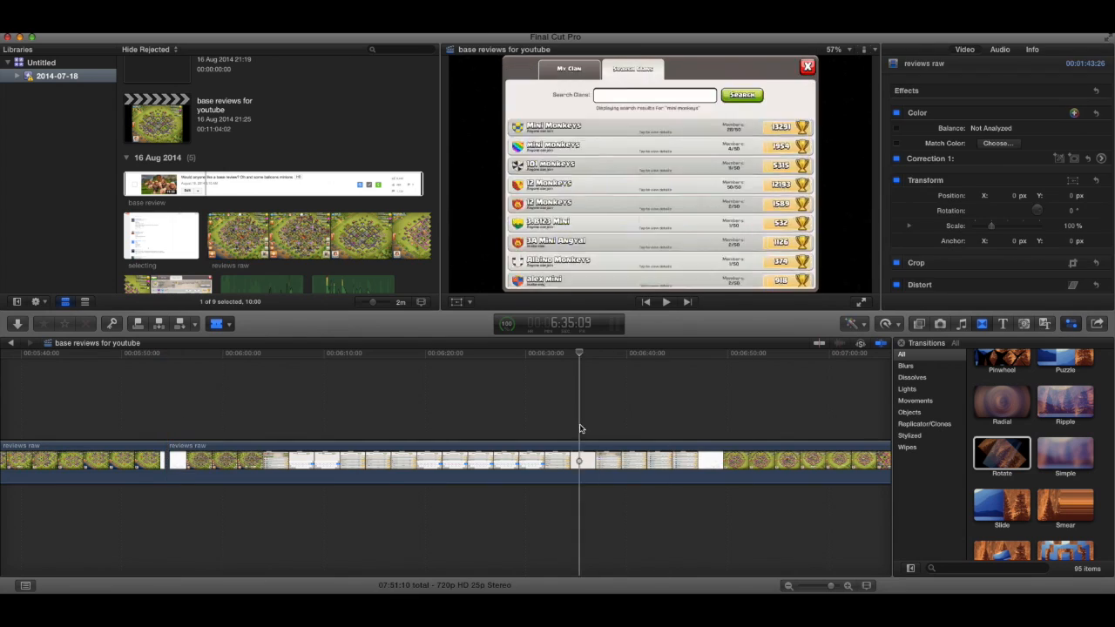
Add a Pull Focus title from about 6:49 over the last review's end and the closing Daddy falling balls intro.
double_click(210, 428)
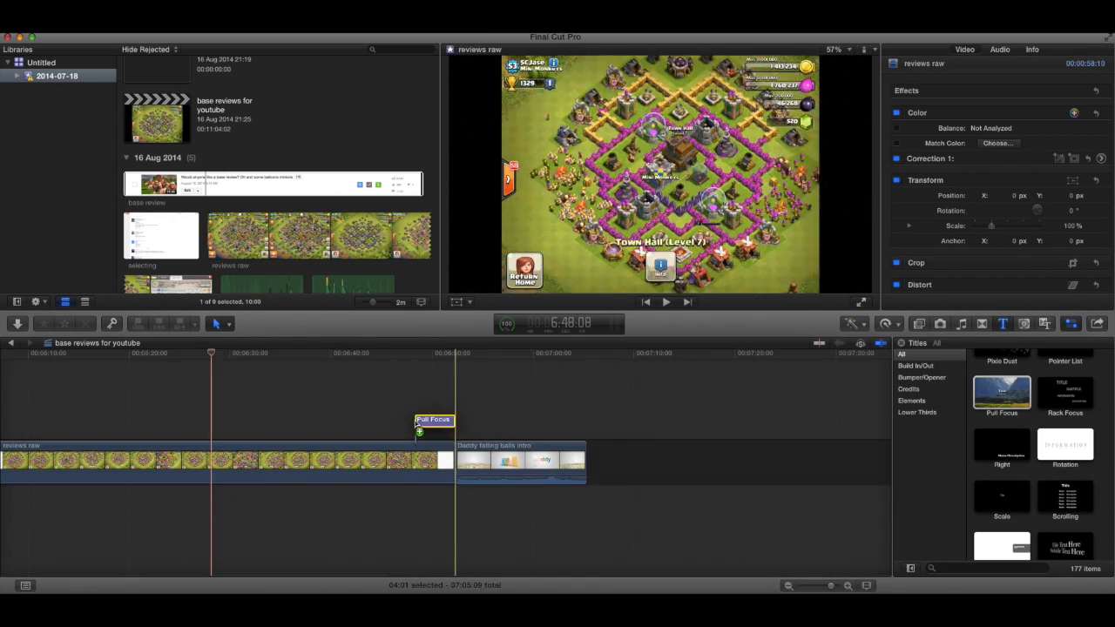
drag(419, 424, 400, 426)
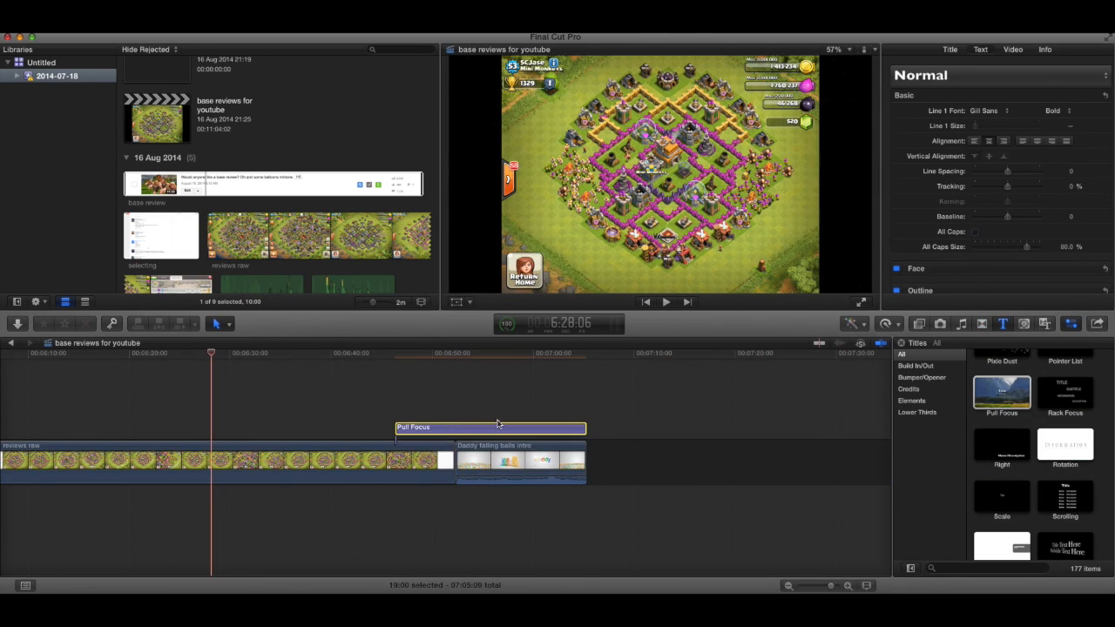
click(440, 405)
click(662, 161)
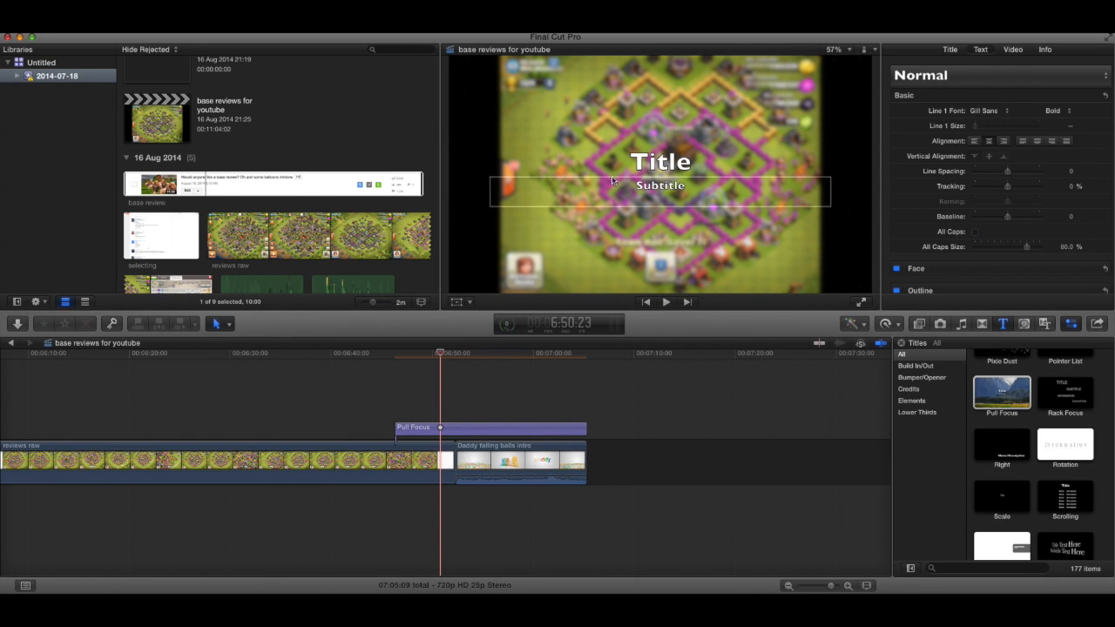
drag(395, 431, 421, 428)
Set the Pull Focus title's main line to "Thanks for watching".
double_click(646, 153)
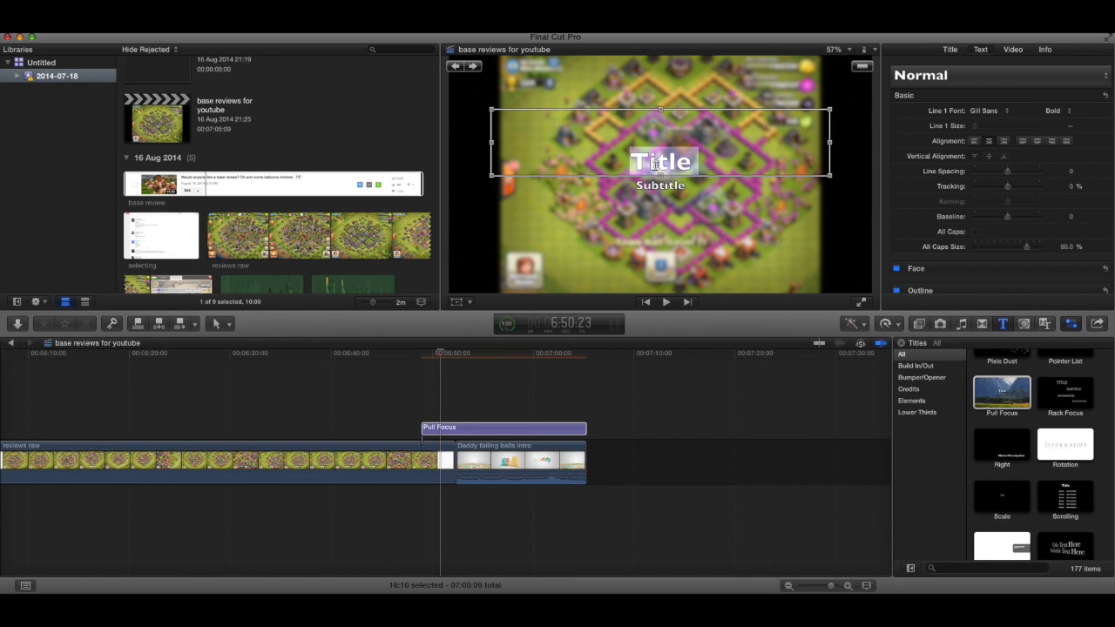
text(Thanks for watxhing)
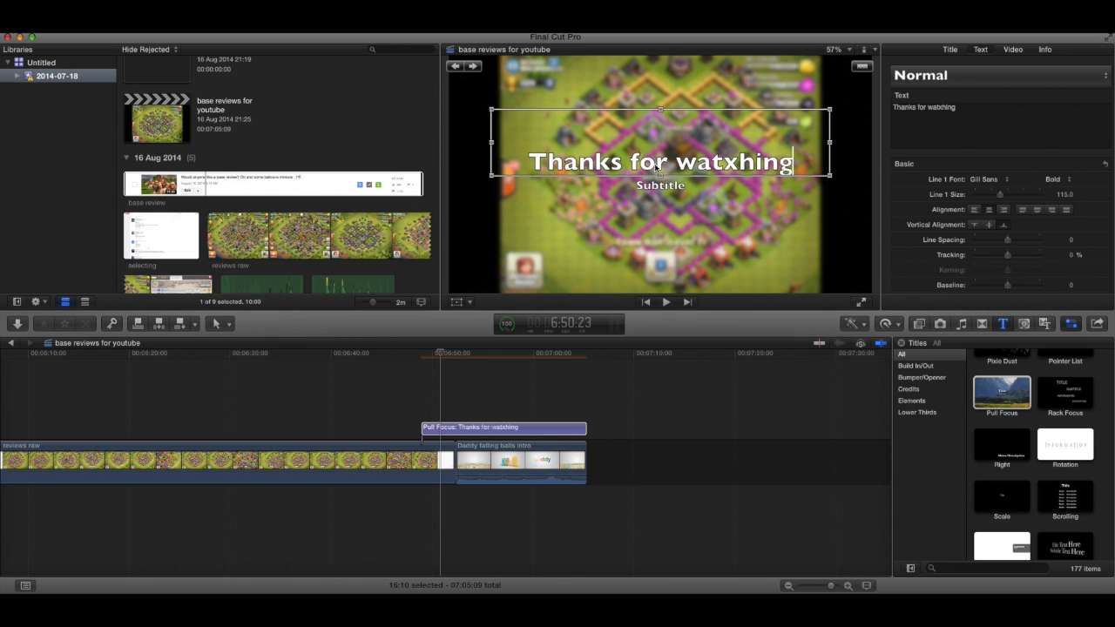
key(BackSpace)
key(BackSpace)
key(BackSpace)
key(BackSpace)
key(BackSpace)
text(ching)
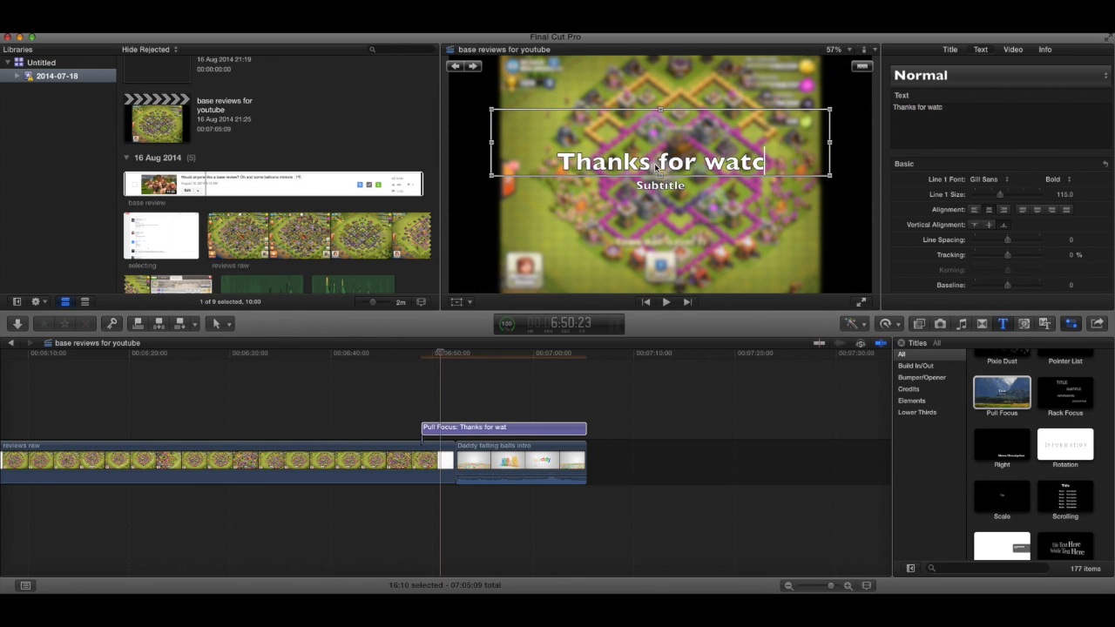
Set the Pull Focus title's subtitle to "Please subscribe for more".
double_click(660, 186)
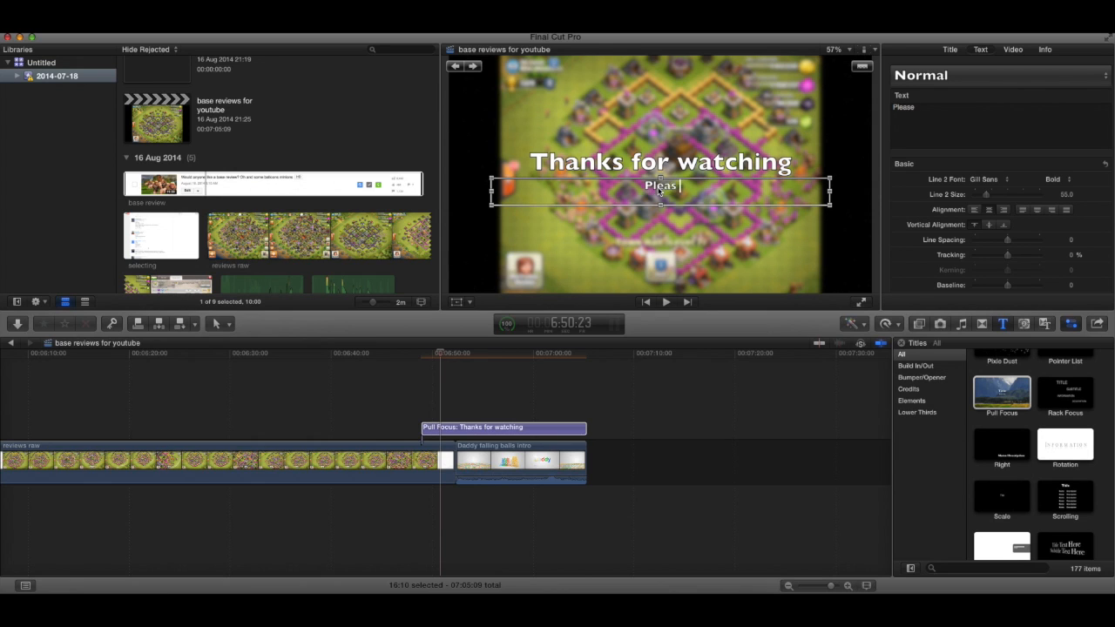
text(Please subscribe for motere)
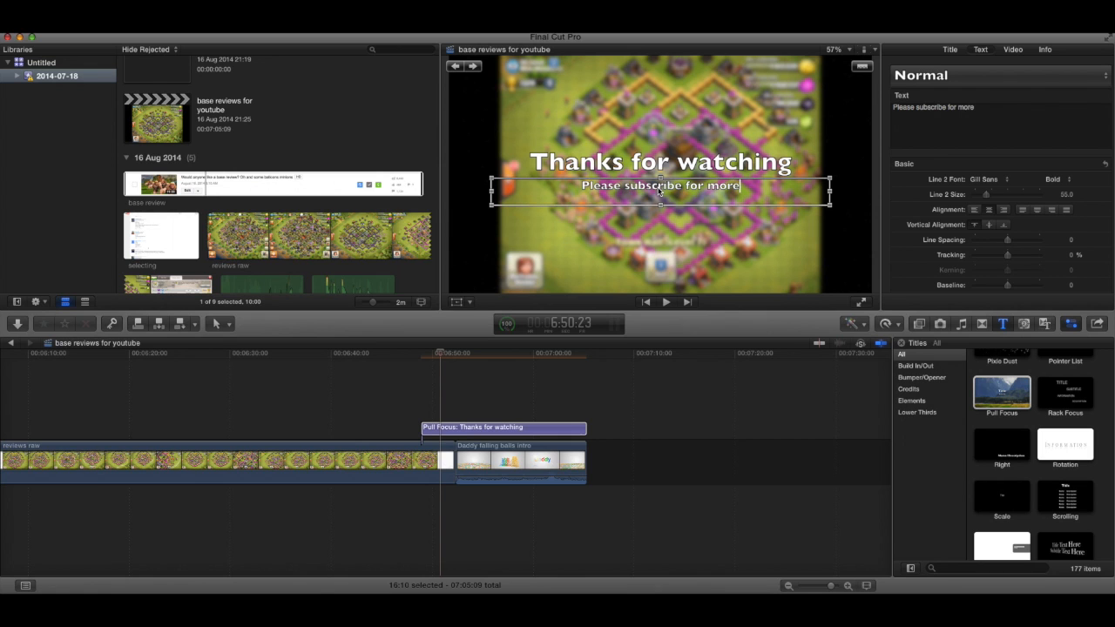
click(419, 390)
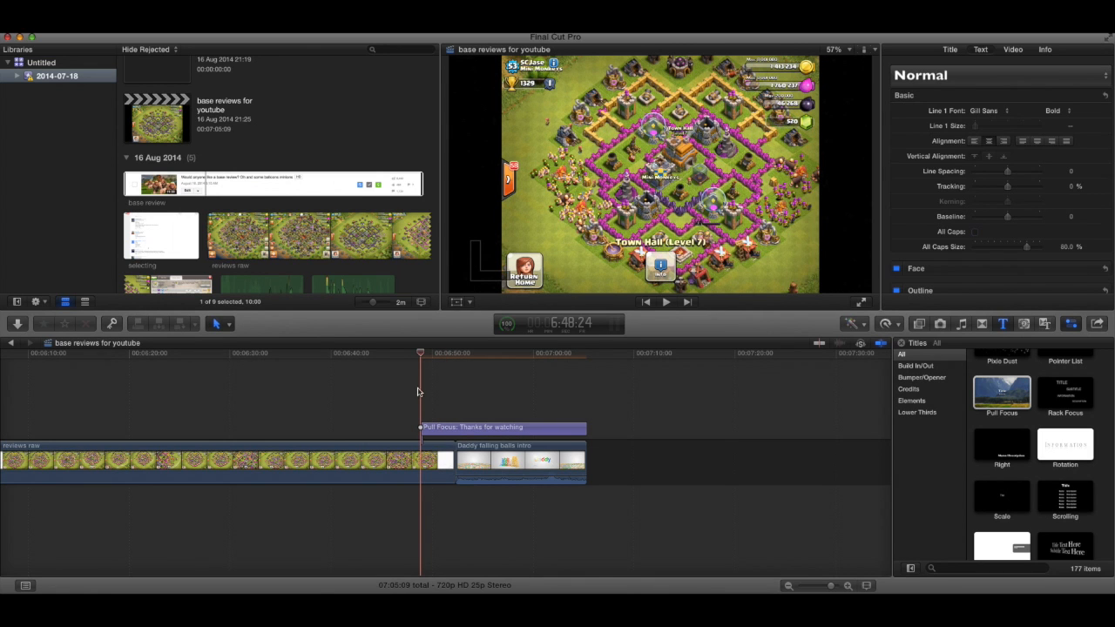
drag(421, 357, 51, 419)
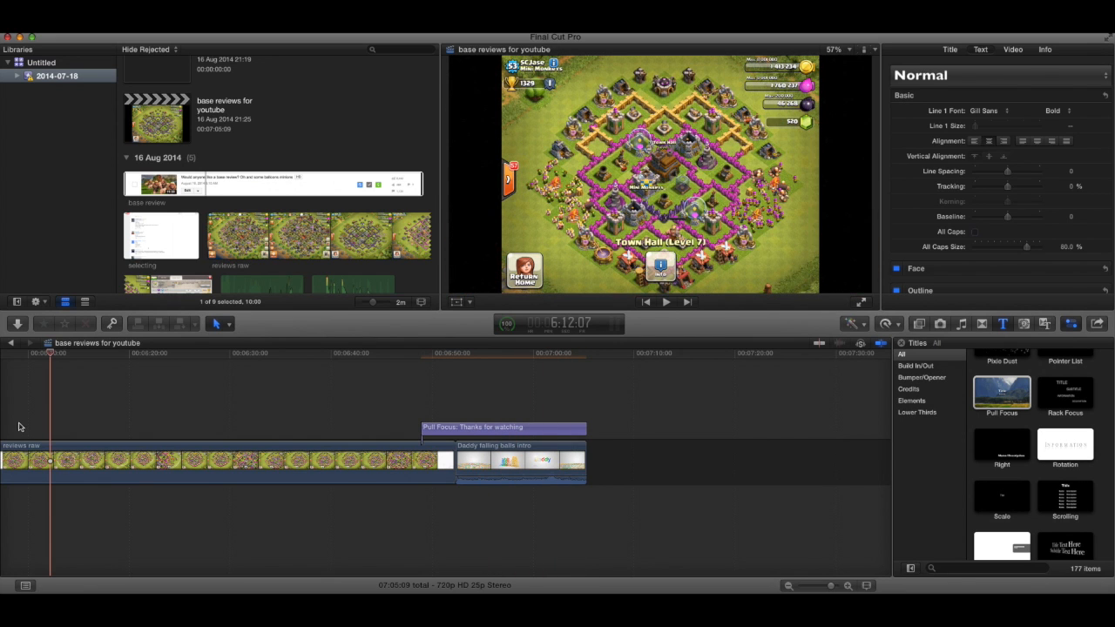
Delete the Voiceover 2 clip beneath the base review clip at 13:00.
triple_click(790, 588)
scroll(572, 540, left, 10)
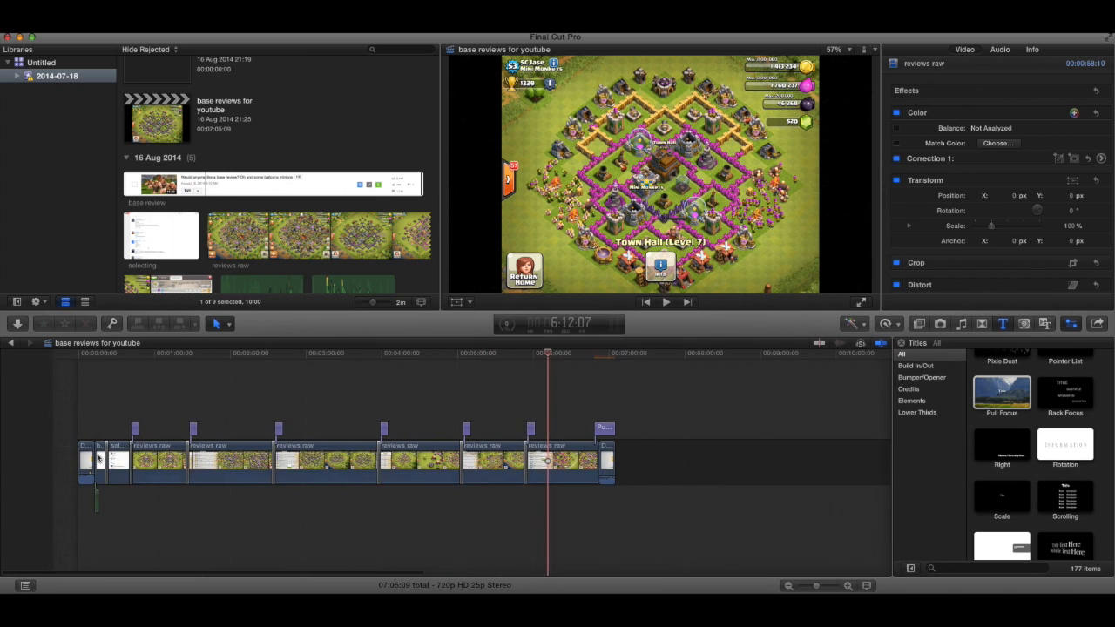
click(48, 408)
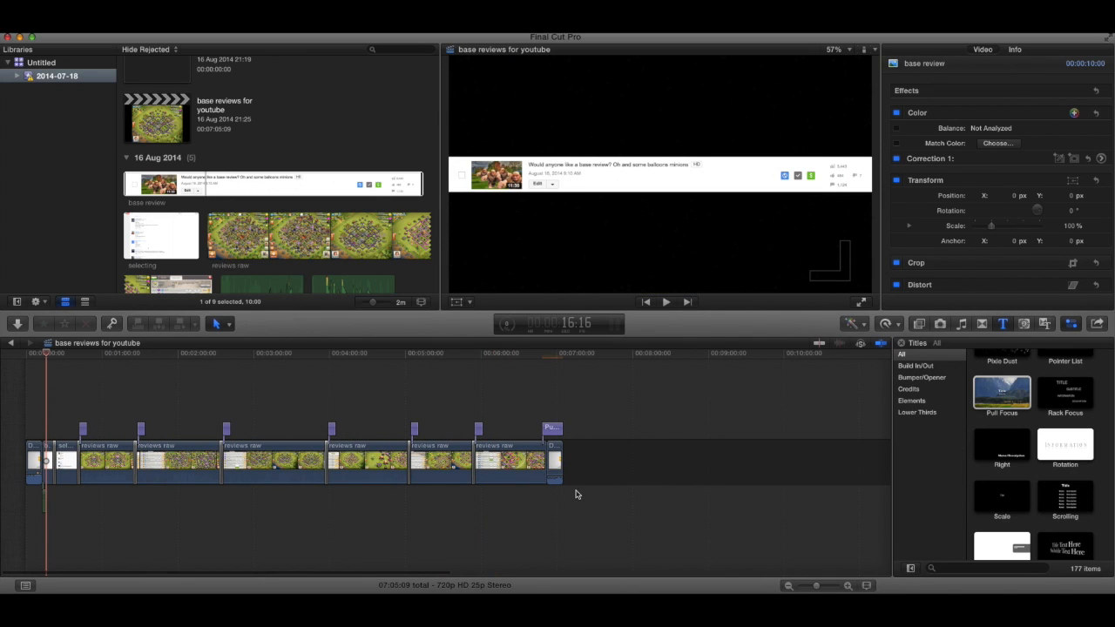
triple_click(847, 586)
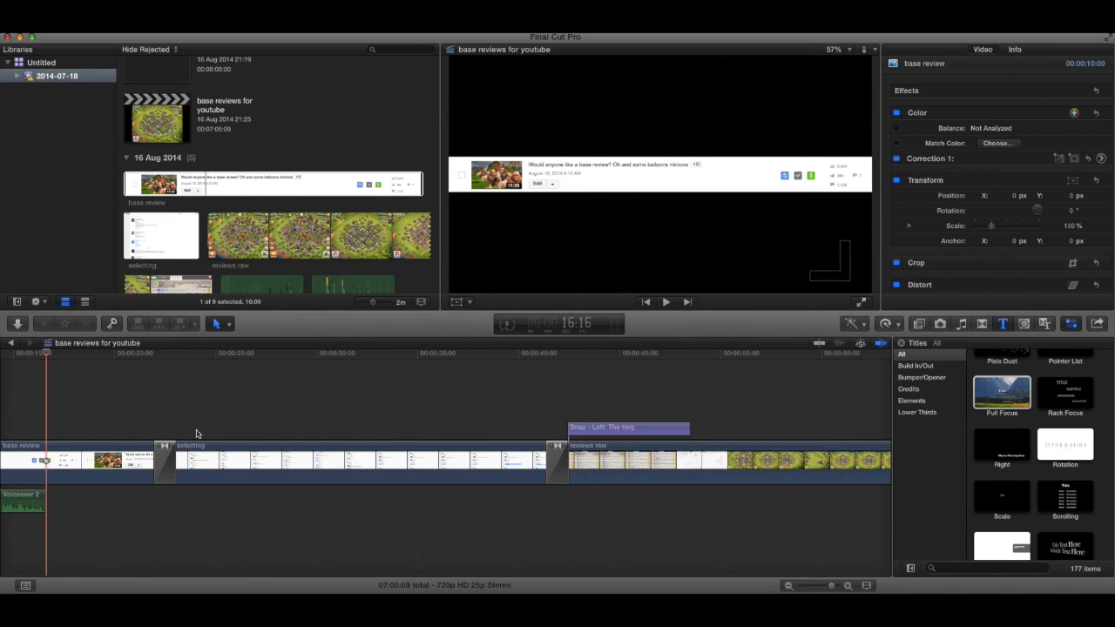
drag(356, 362, 292, 364)
click(318, 495)
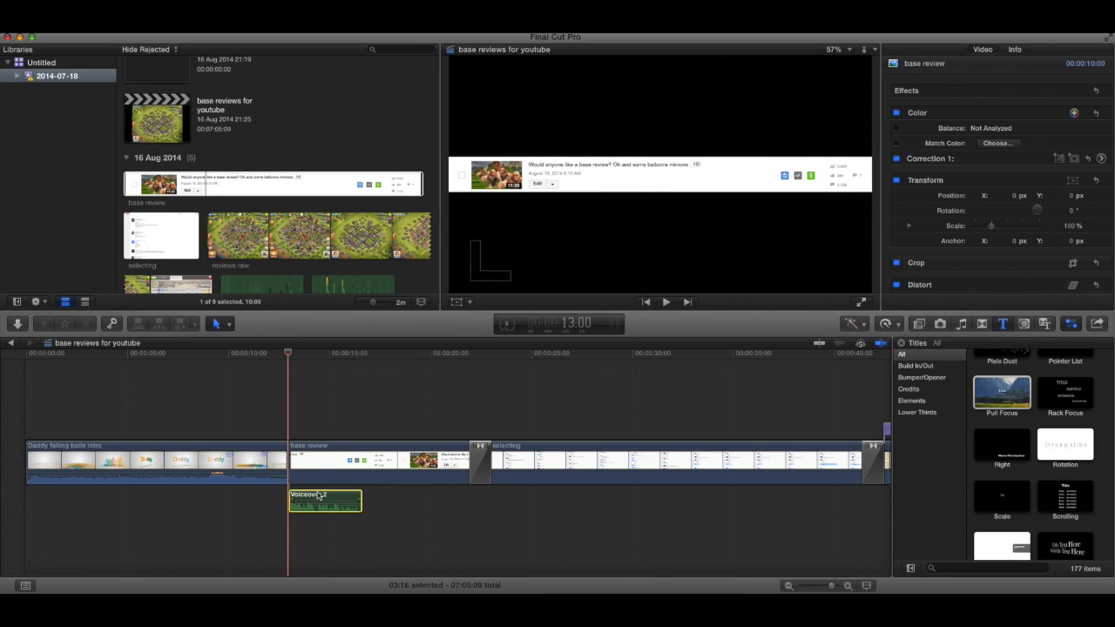
key(Delete)
Play back the base review clip and its transition into the selecting clip.
key(space)
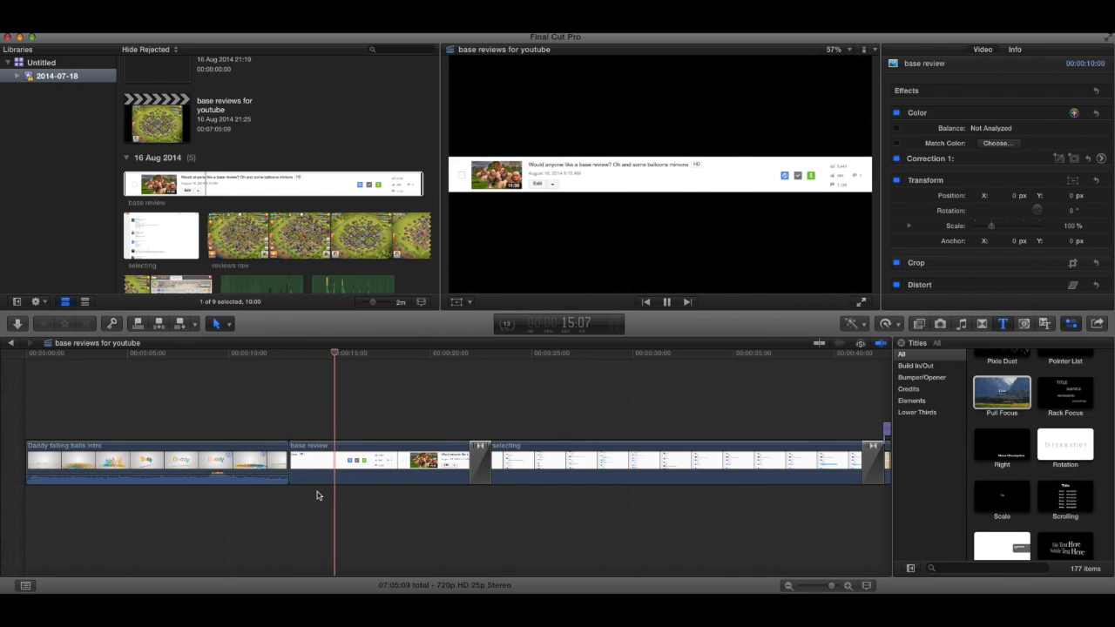
scroll(316, 486, right, 1)
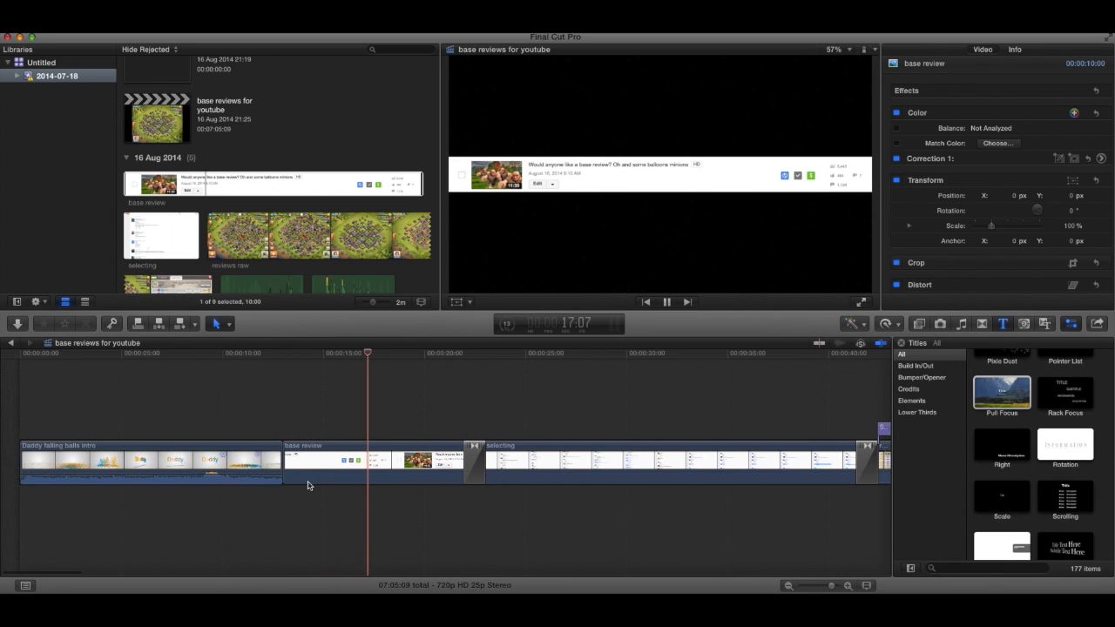
key(space)
drag(397, 354, 465, 365)
key(space)
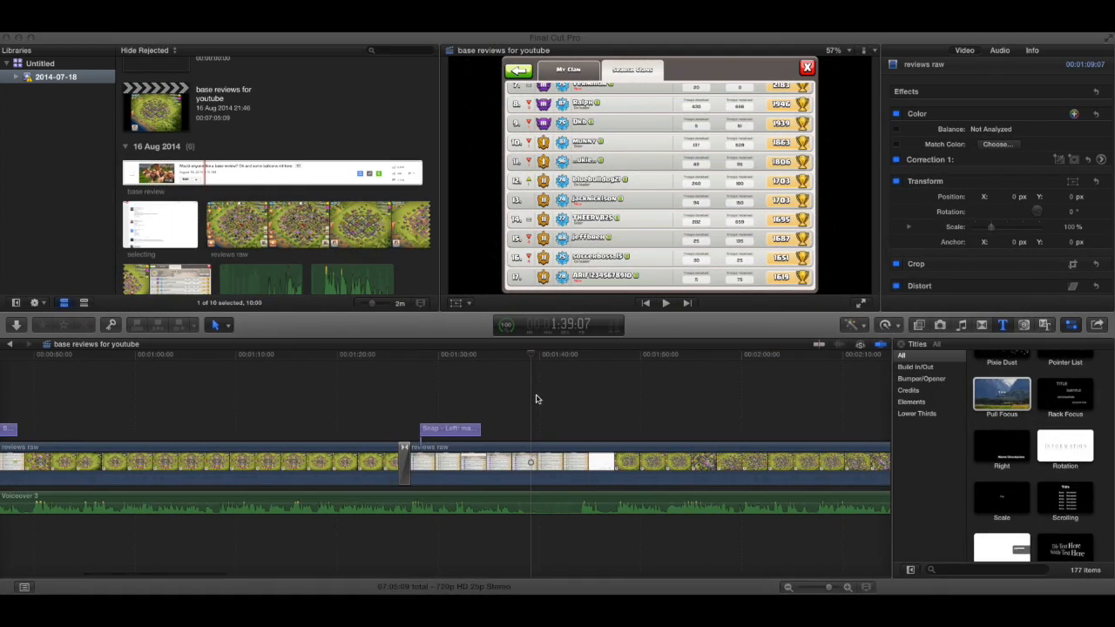
View the audio recording settings, close them, and play the quiet stretch of Voiceover 3 around 1:38.
key(alt+super+8)
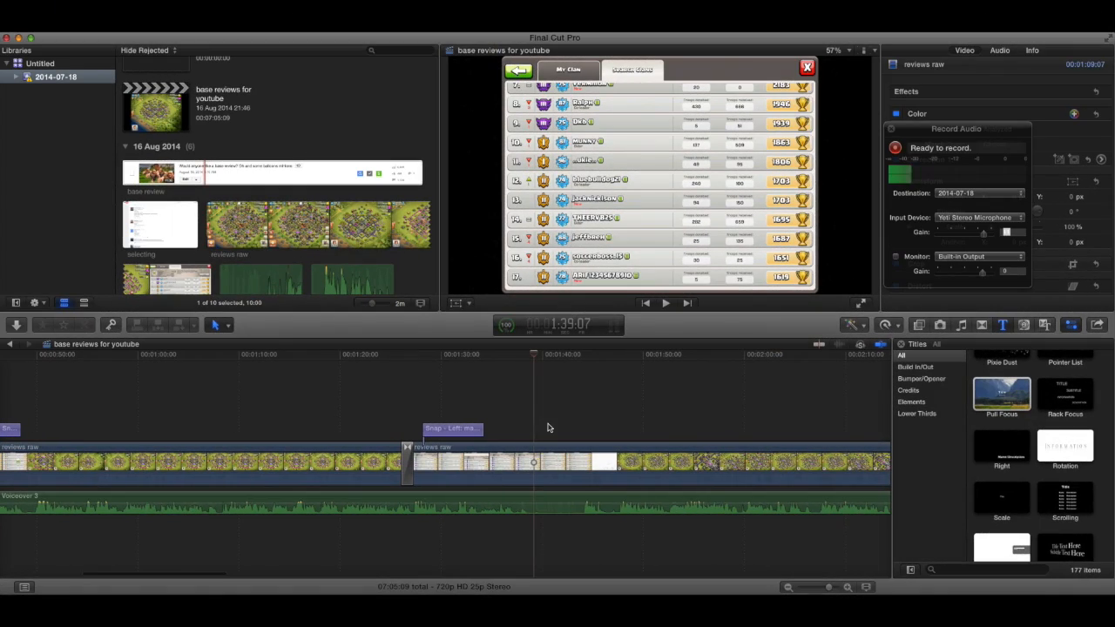
click(892, 129)
drag(536, 357, 511, 384)
key(space)
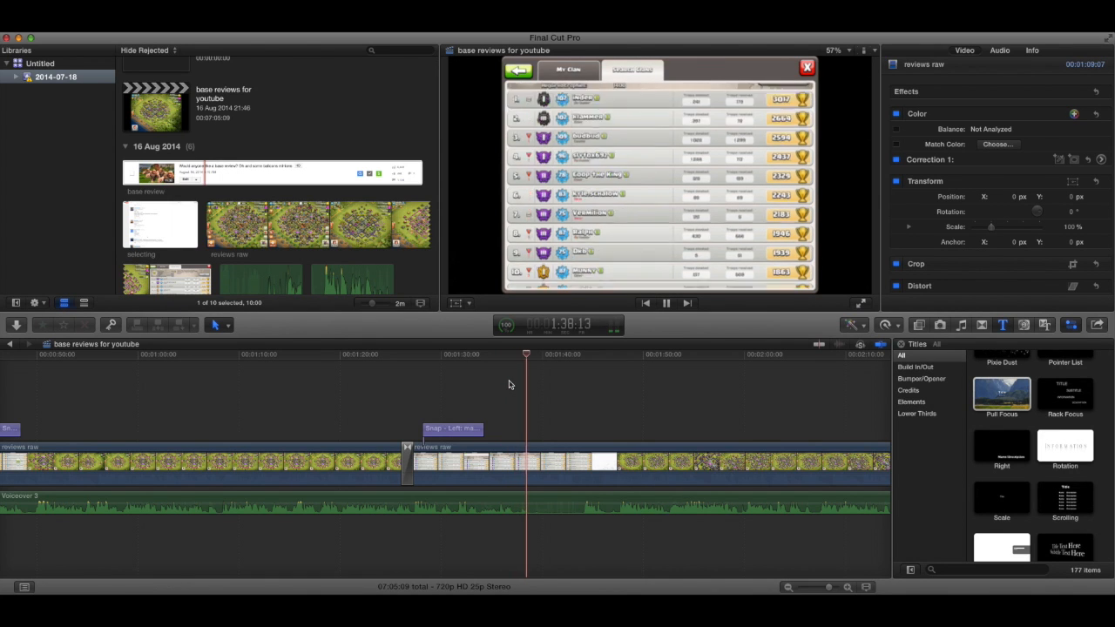
key(space)
Split both the reviews raw segment and Voiceover 3 at about 1:37 and 1:44, around the quiet stretch.
click(849, 588)
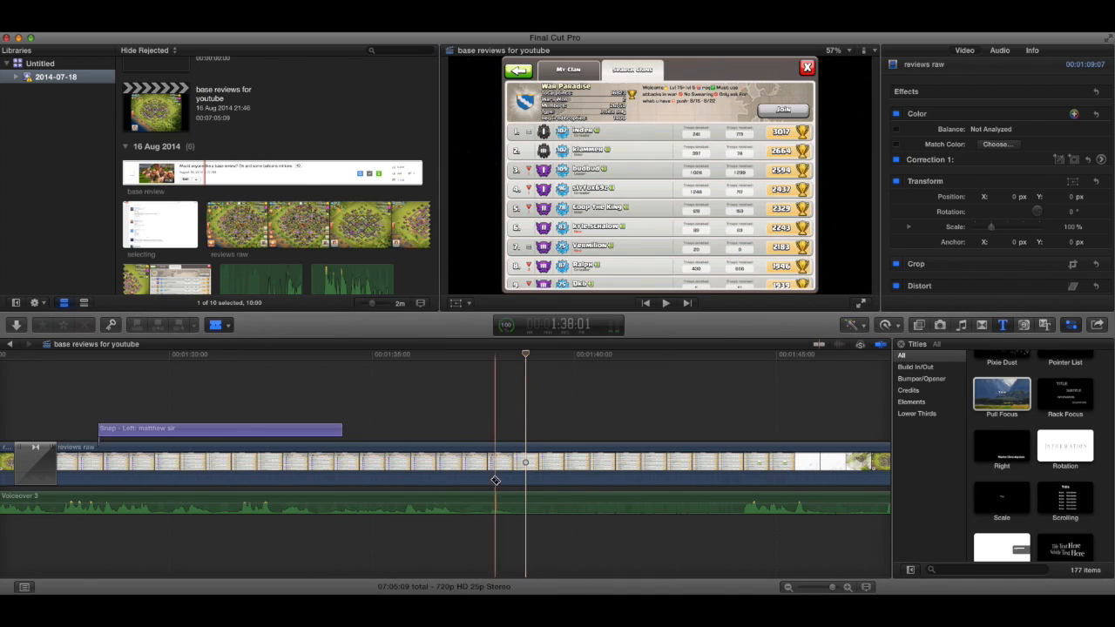
click(466, 470)
click(463, 502)
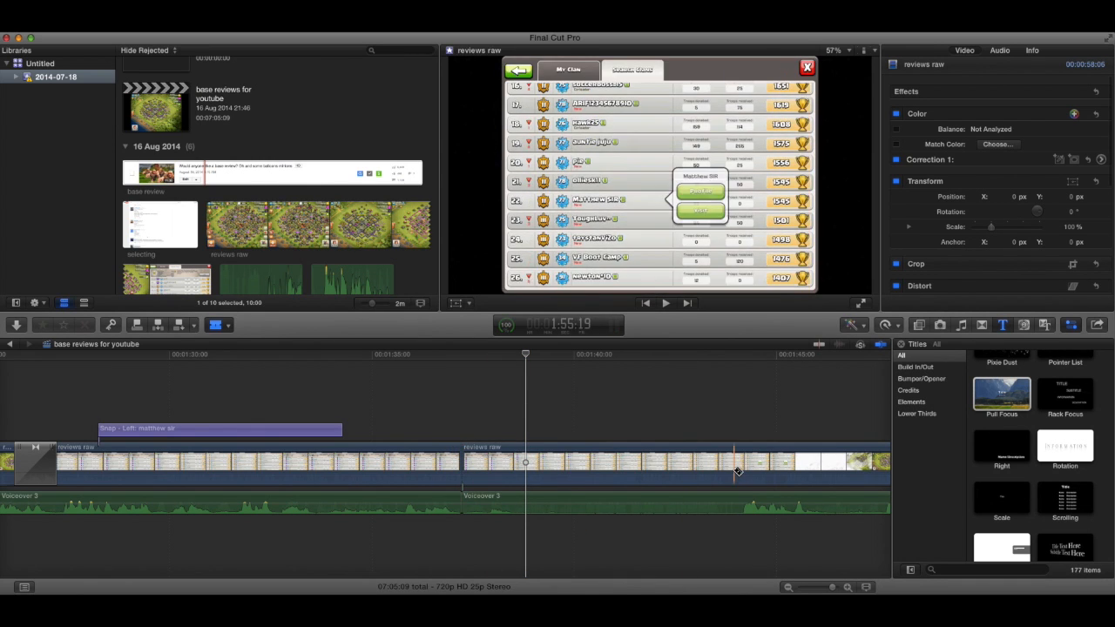
click(740, 470)
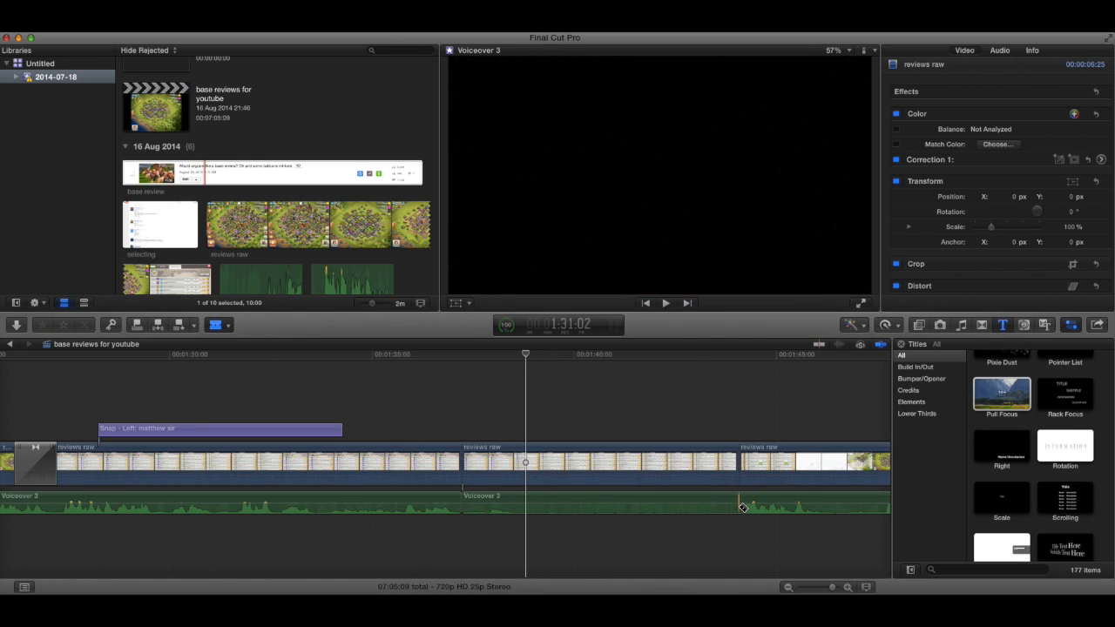
click(743, 508)
Delete the quiet Voiceover 3 piece and the reviews raw piece above it, between the two cuts.
scroll(742, 508, right, 1)
key(a)
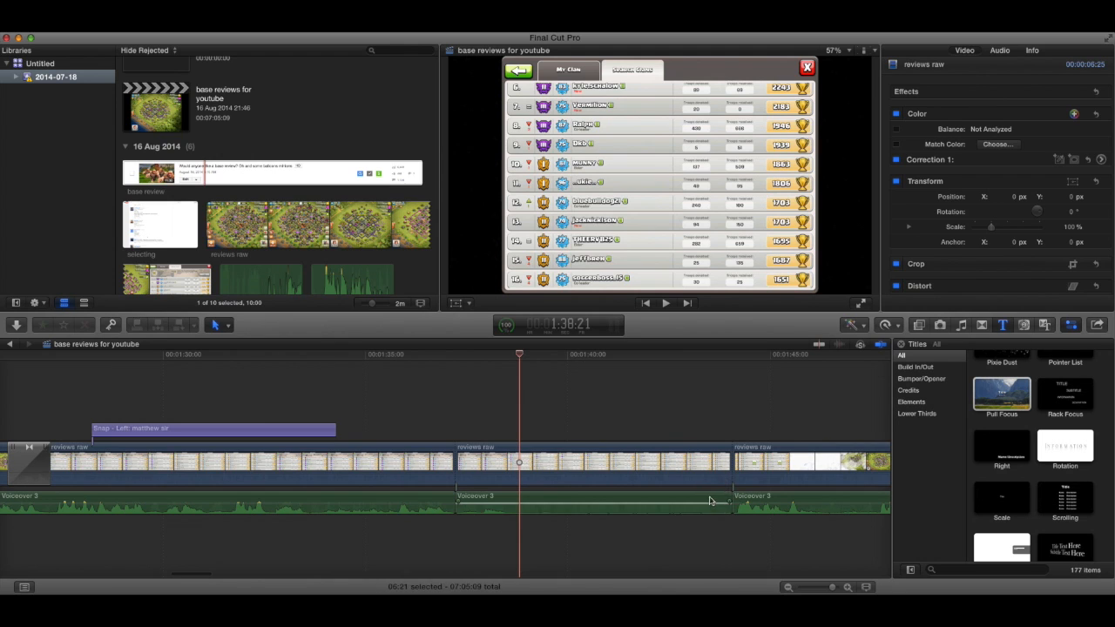
click(709, 503)
key(Delete)
click(677, 461)
key(Delete)
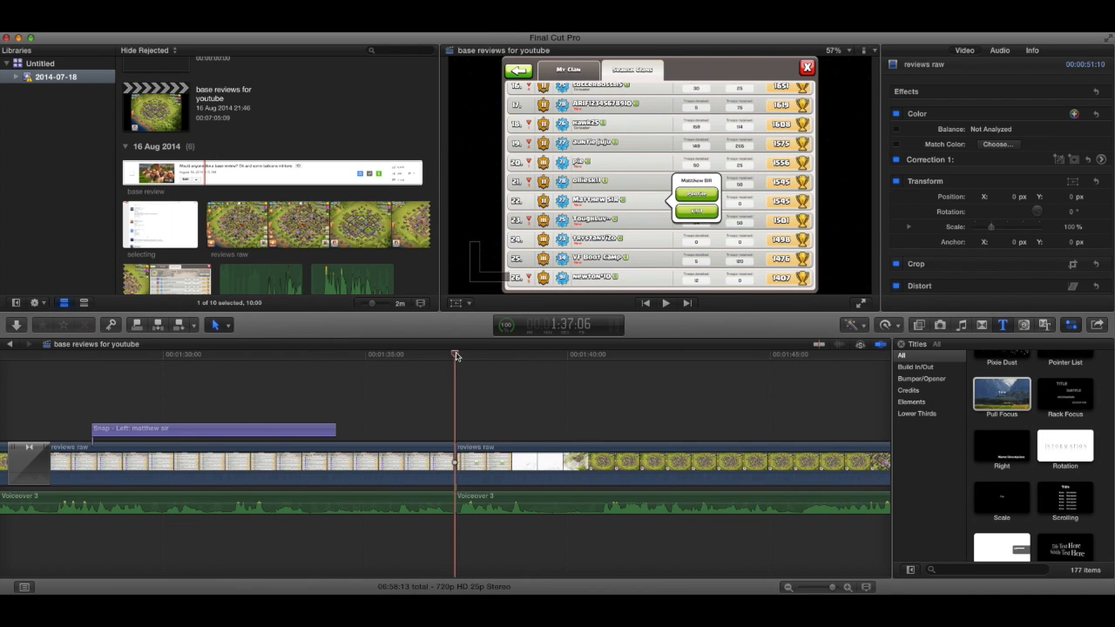
Play back the footage and voiceover across the new cut at 1:37:06.
drag(455, 355, 442, 356)
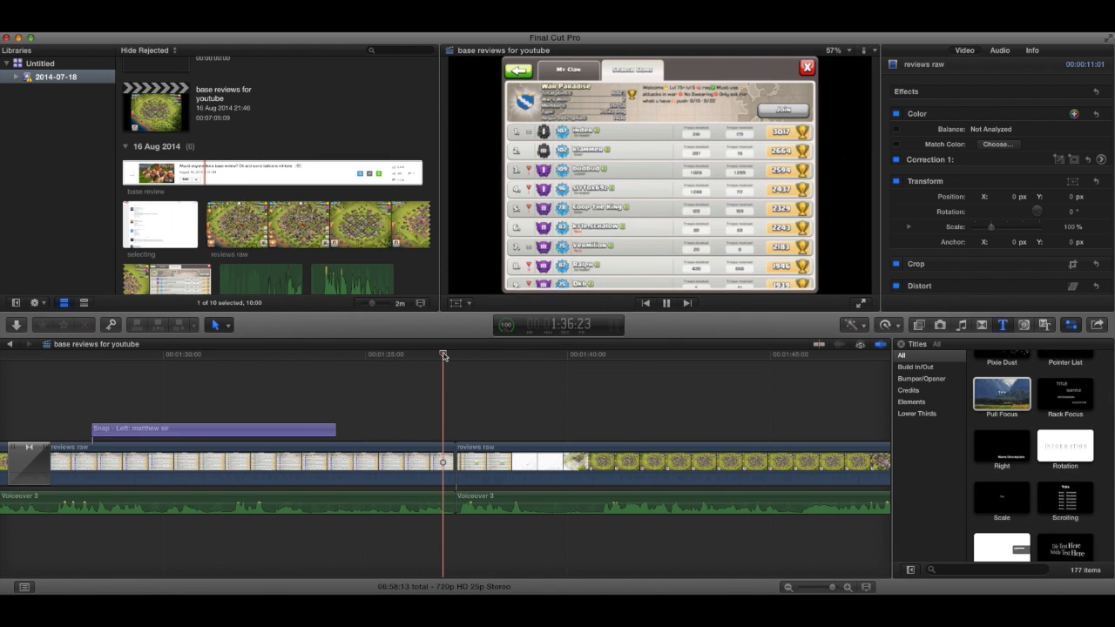
key(space)
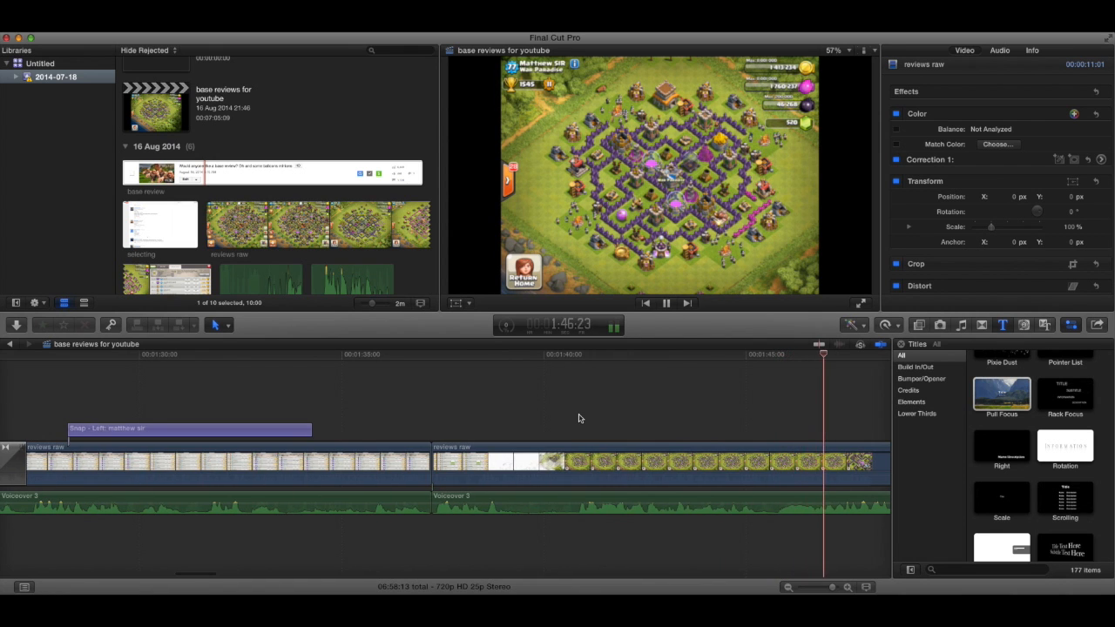
key(space)
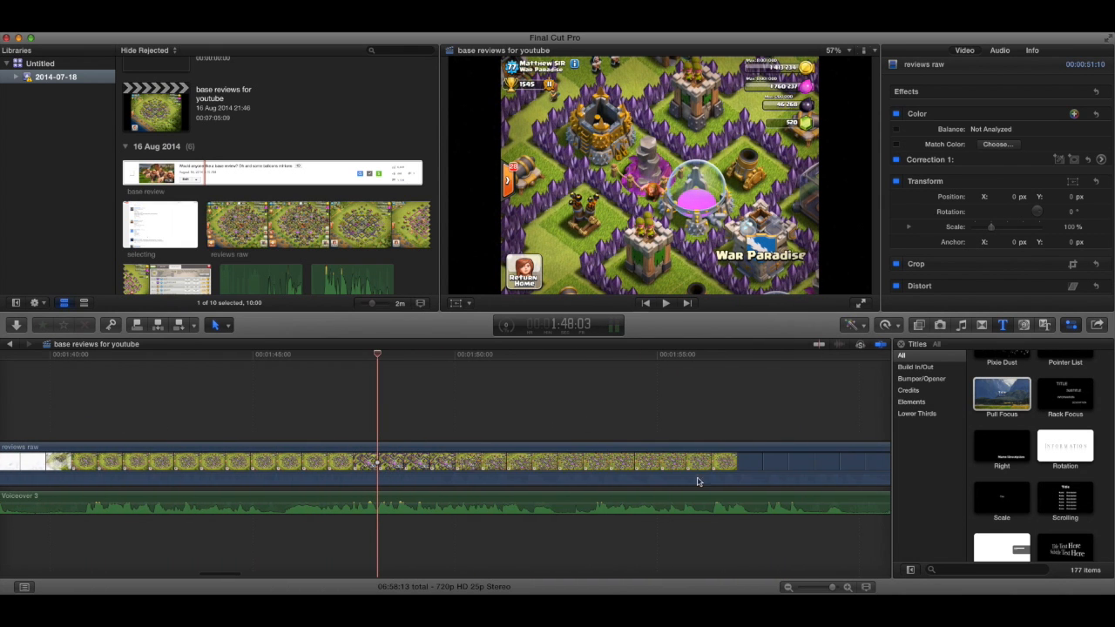
click(788, 588)
click(788, 588)
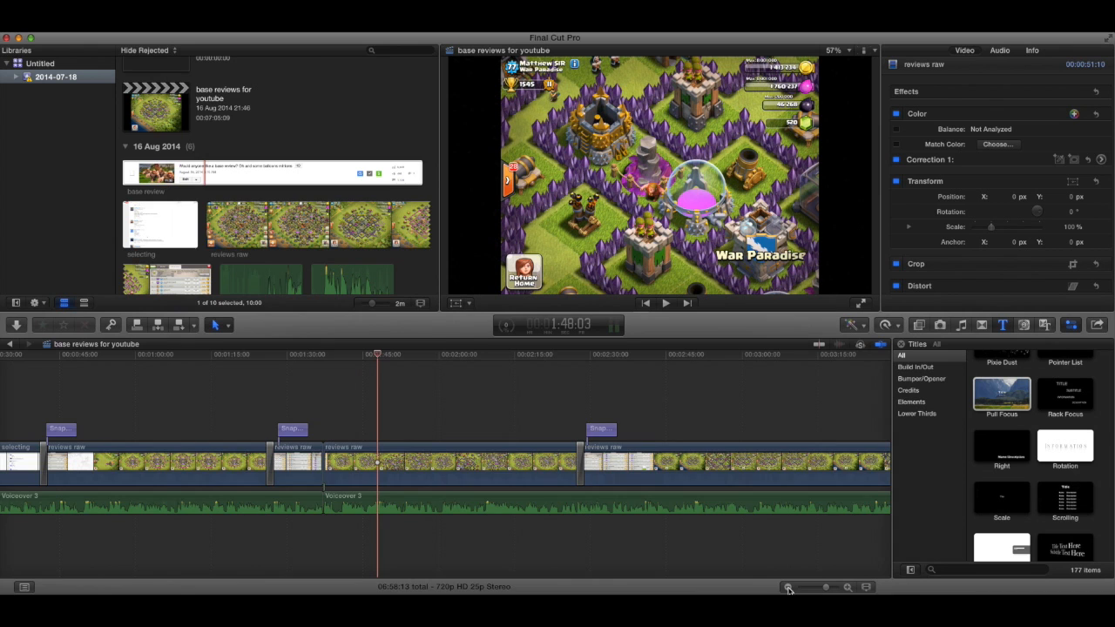
Add the arrow2 clip above the first review at 1:13:18, scaled to about -18.28% and rotated to about 127.1°, pointing at the lower-right wall.
click(788, 588)
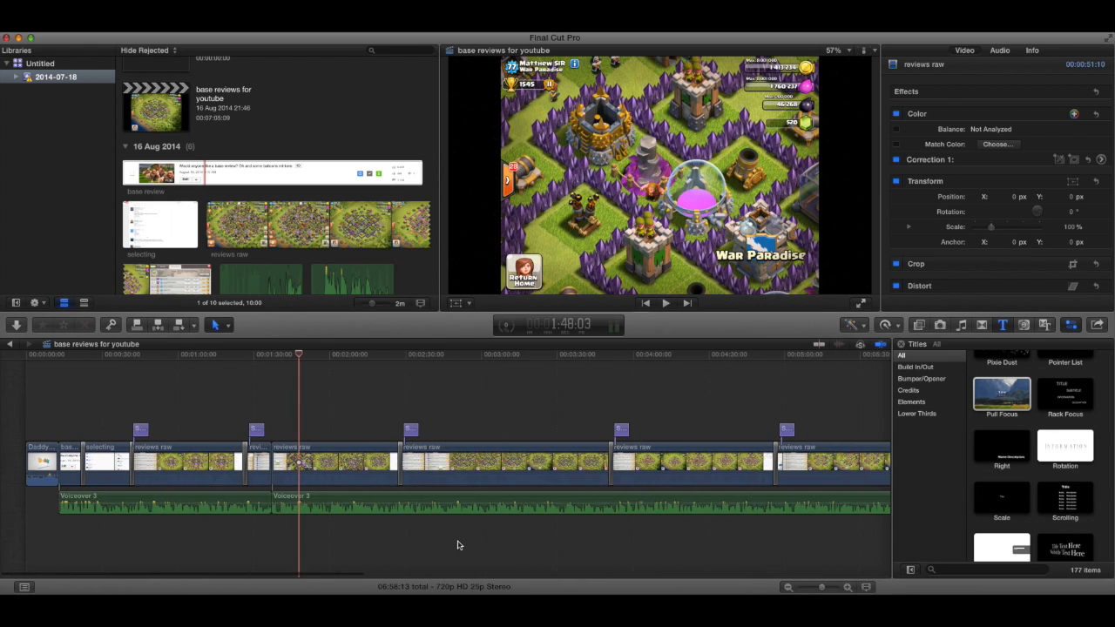
scroll(277, 260, down, 10)
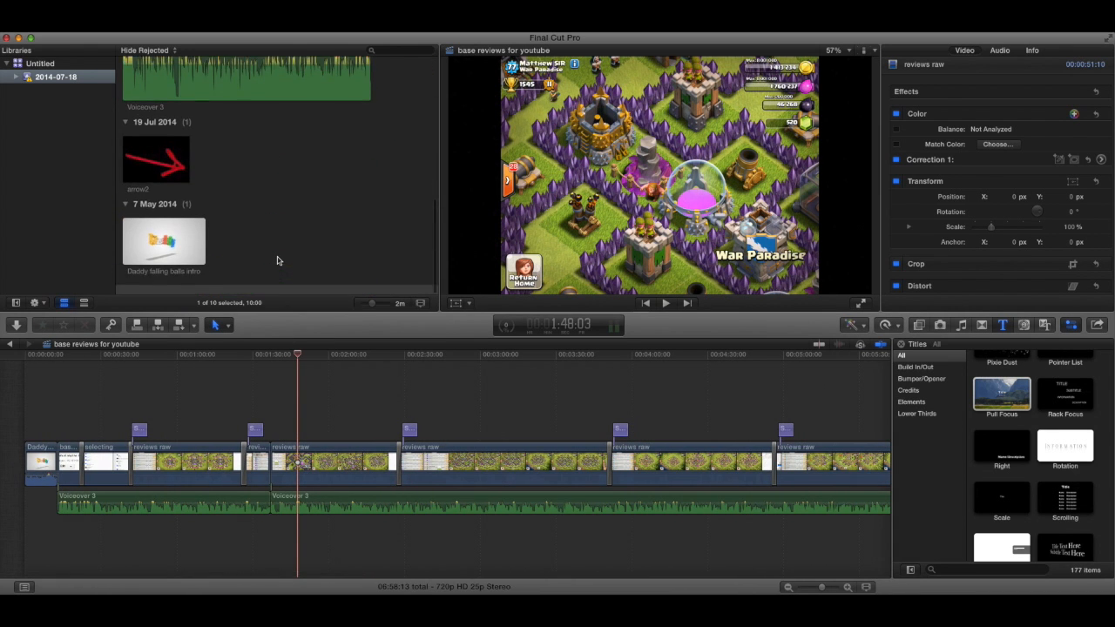
drag(299, 360, 156, 375)
scroll(168, 376, right, 1)
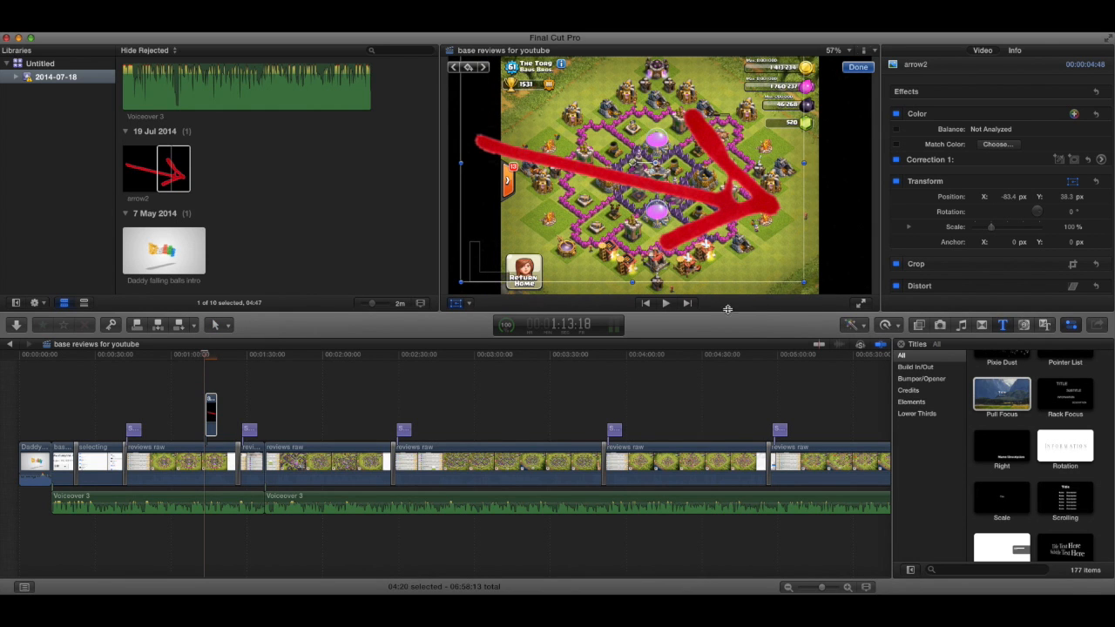
drag(805, 283, 702, 224)
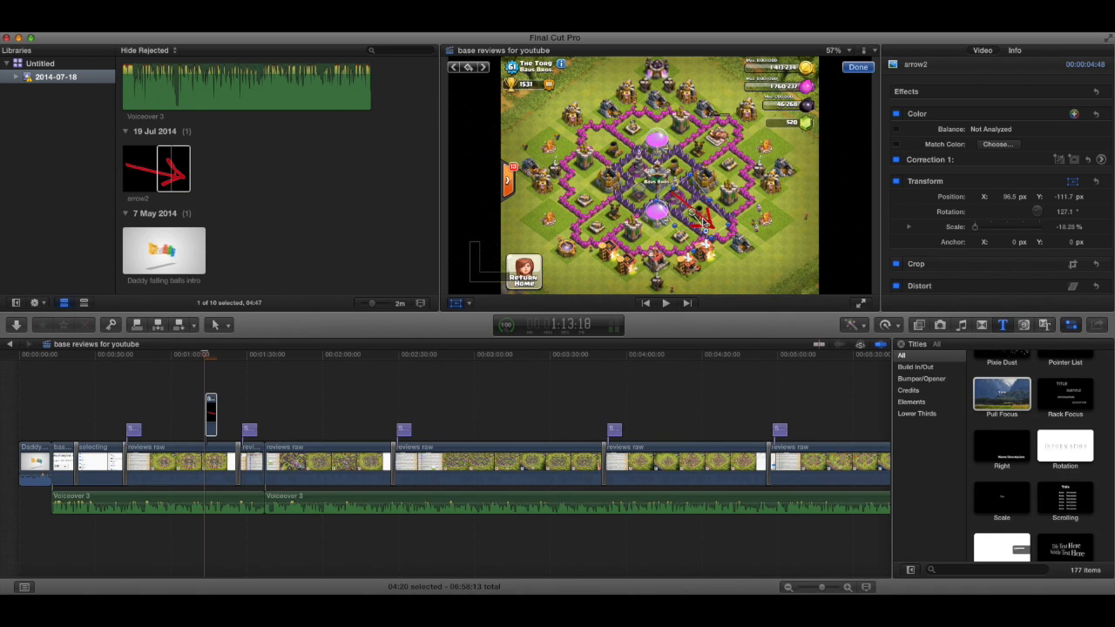
Paste a copy of the arrow2 clip above the first one at 1:13:18 and select the copy.
click(211, 414)
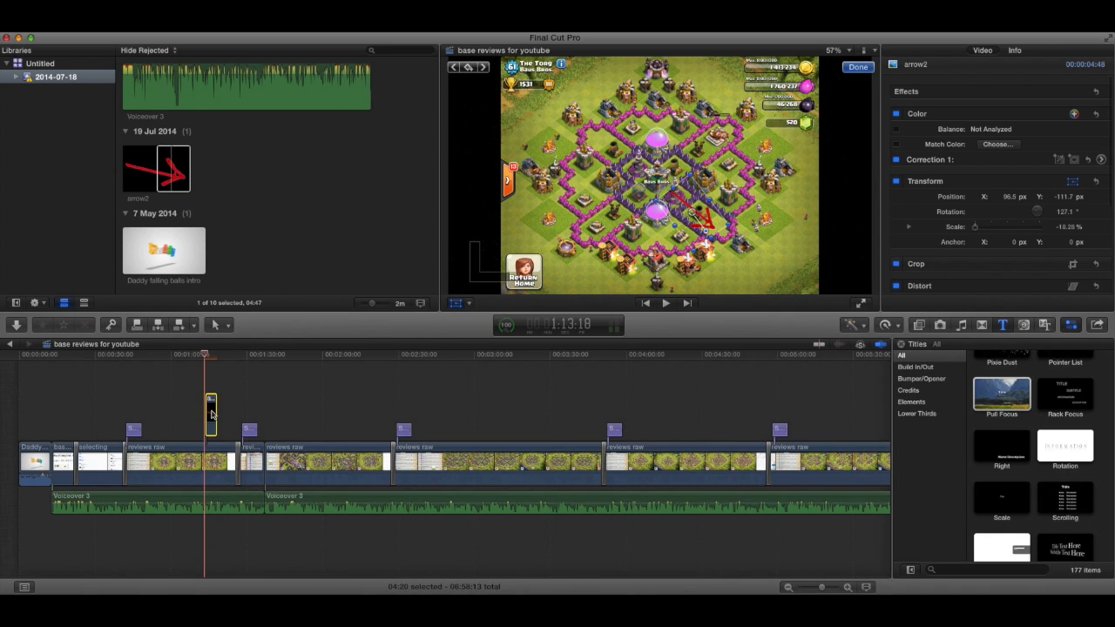
click(209, 380)
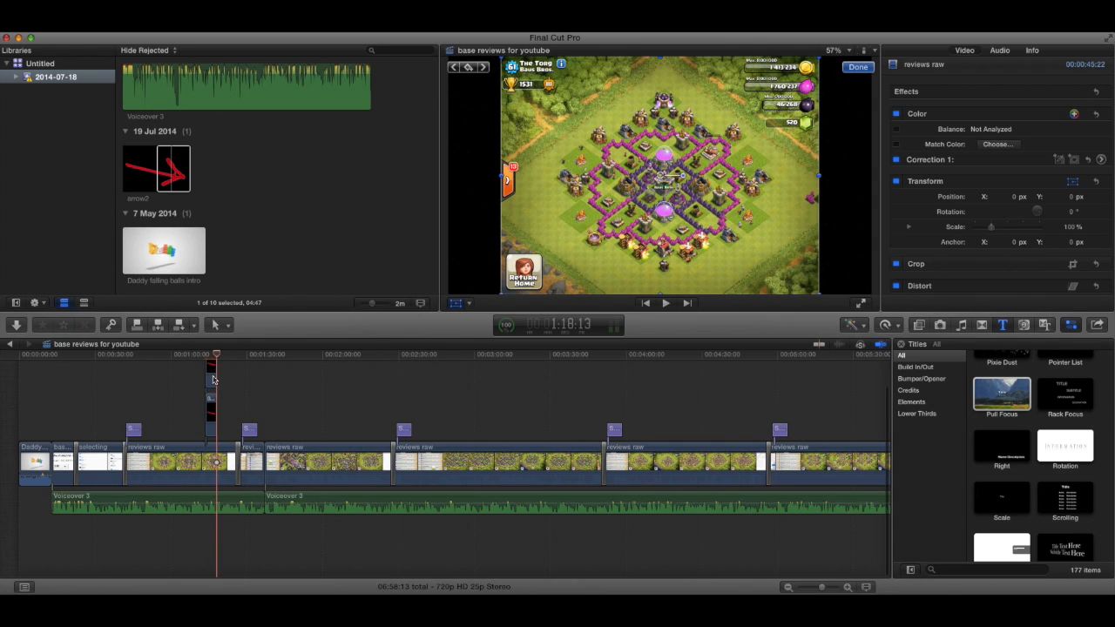
click(213, 364)
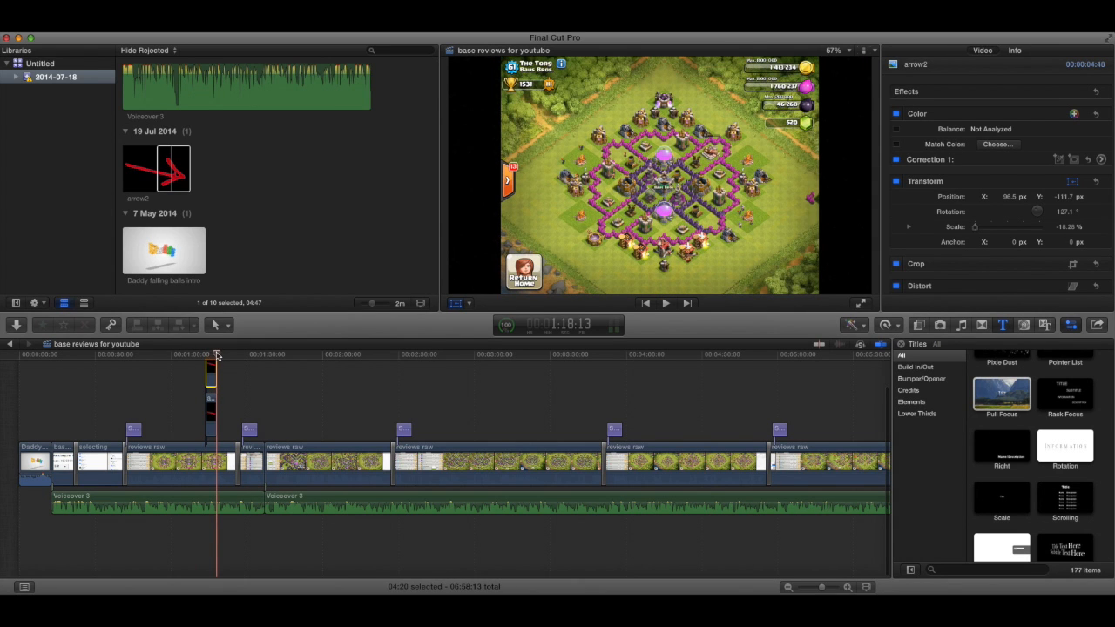
click(207, 356)
scroll(241, 358, left, 1)
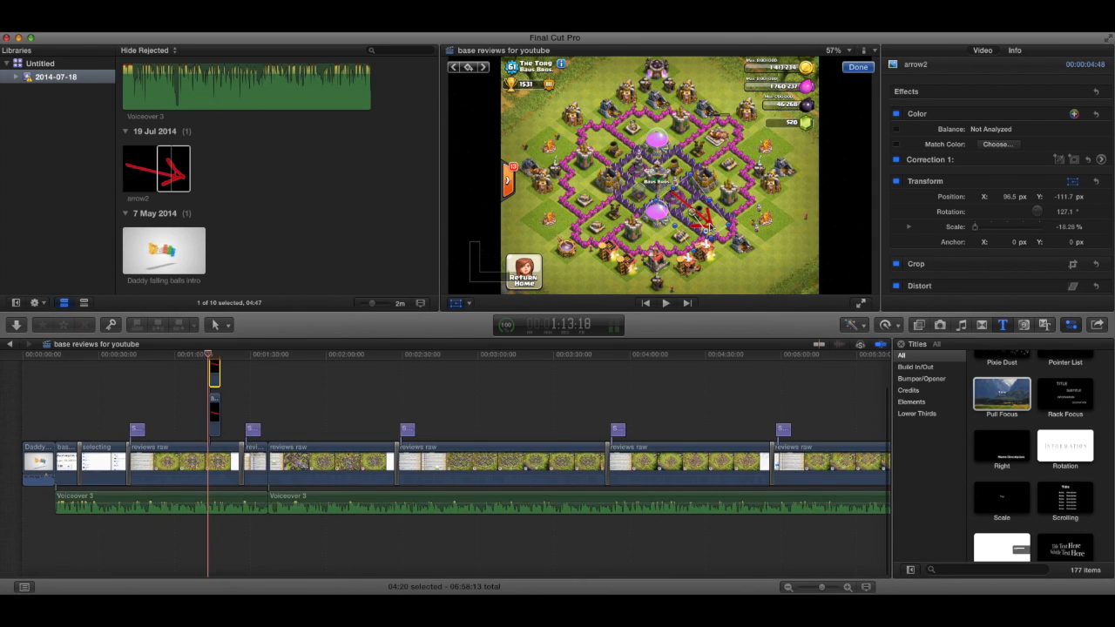
Rotate the copied arrow to about -52° and move it to about X -126, Y 88.4 px, pointing at the upper-left wall.
drag(727, 260, 661, 172)
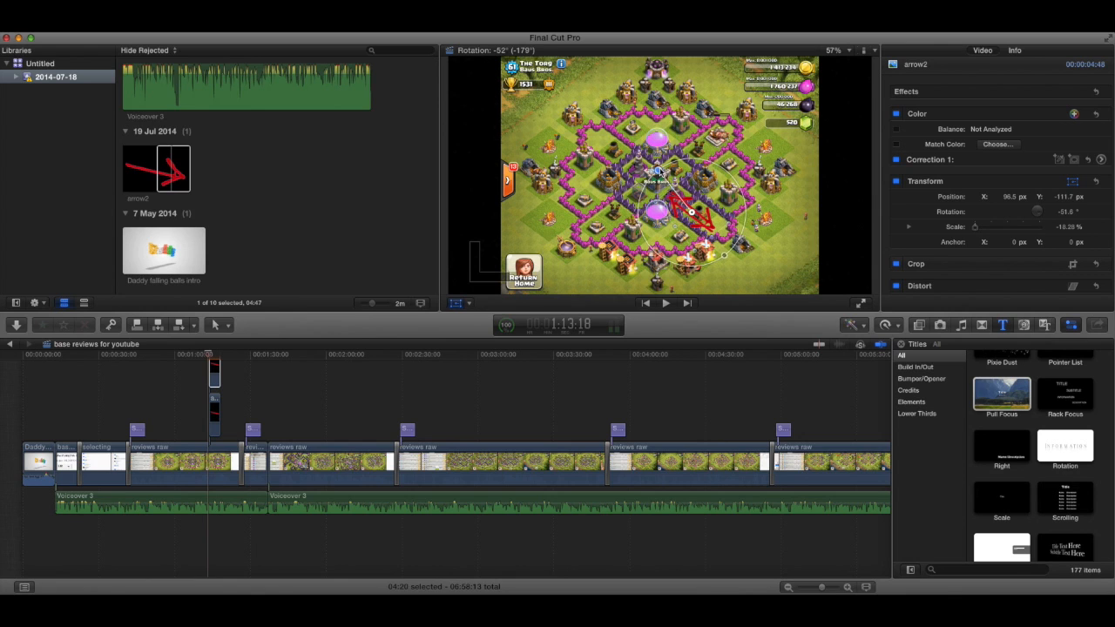
drag(660, 172, 661, 173)
drag(684, 209, 616, 144)
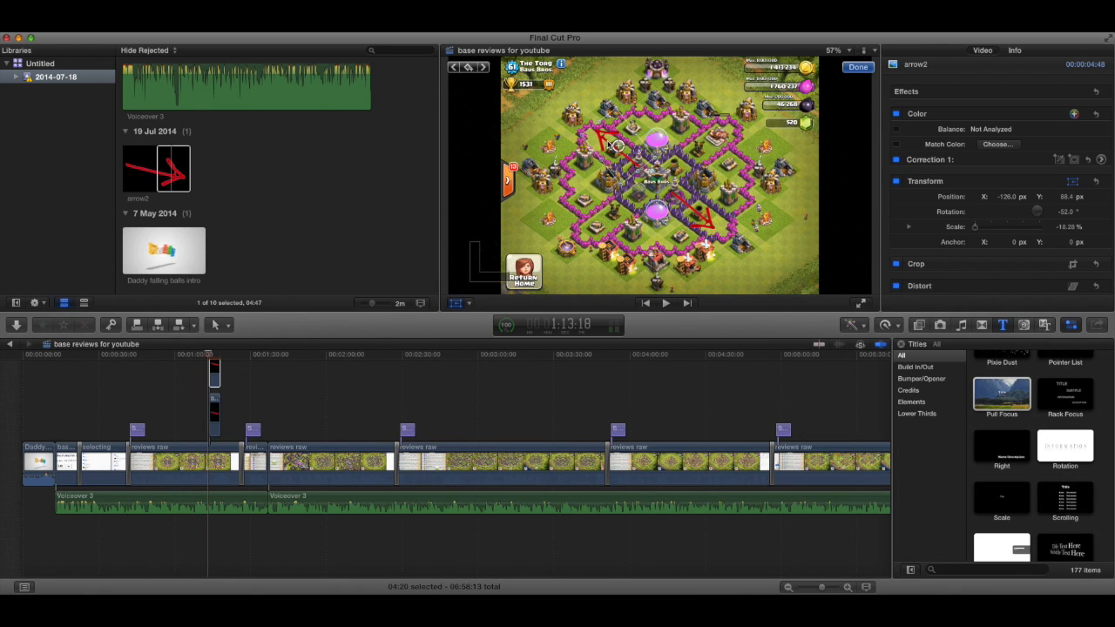
click(551, 128)
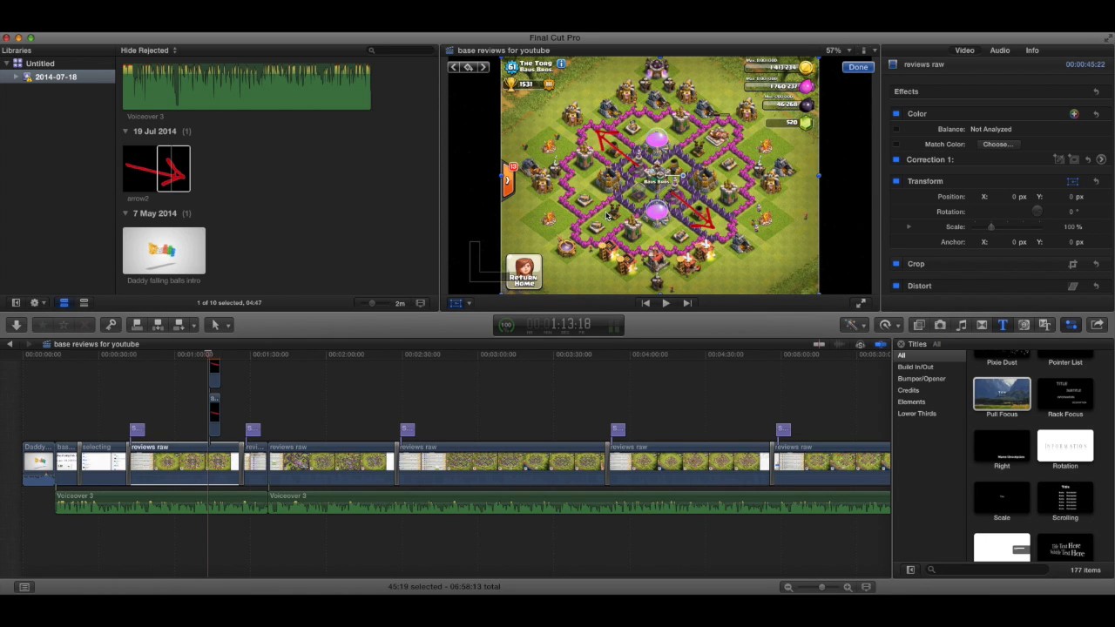
Play the first review from 1:10:05 to check both arrows over the base.
click(207, 359)
click(200, 355)
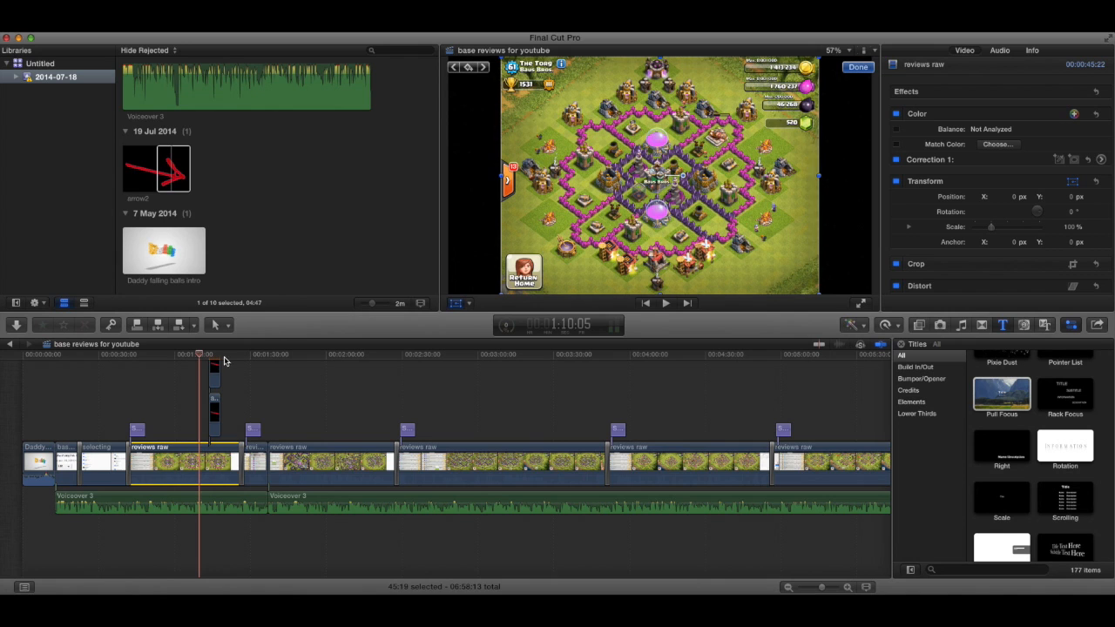
key(space)
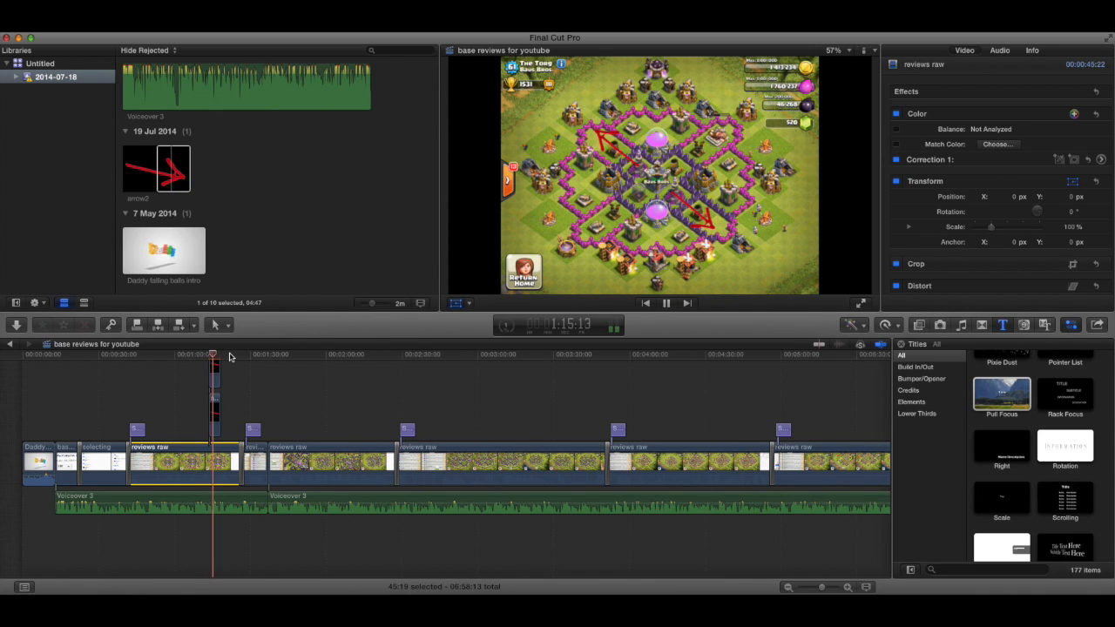
key(space)
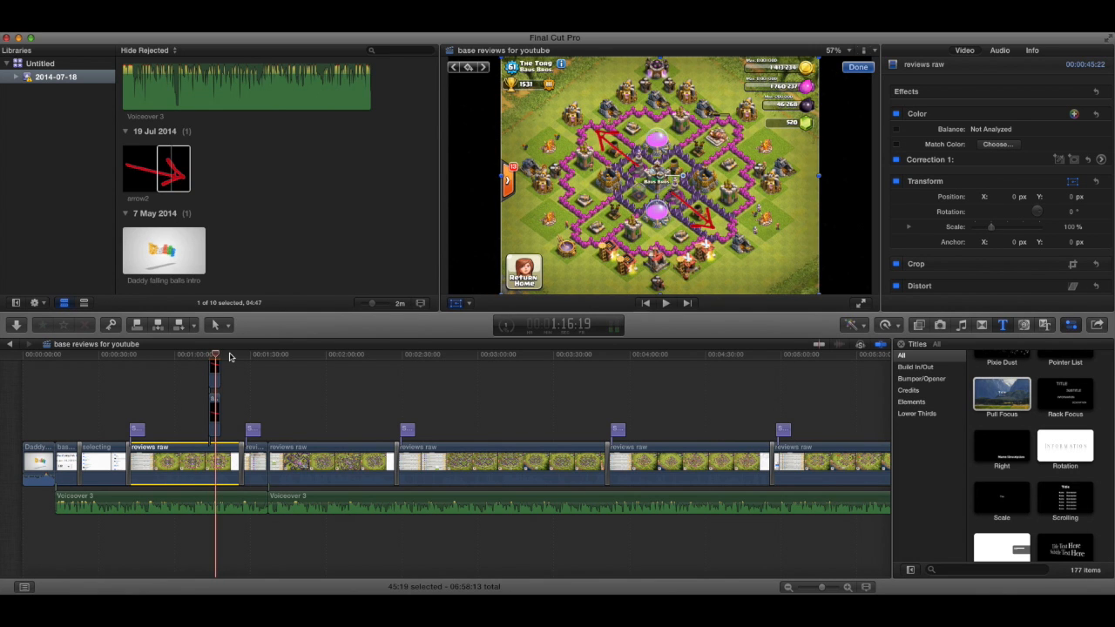
Play the third review between about 3:20 and 3:36 to find the spot for arrows, and park the playhead at 3:26:01.
drag(220, 357, 560, 402)
key(space)
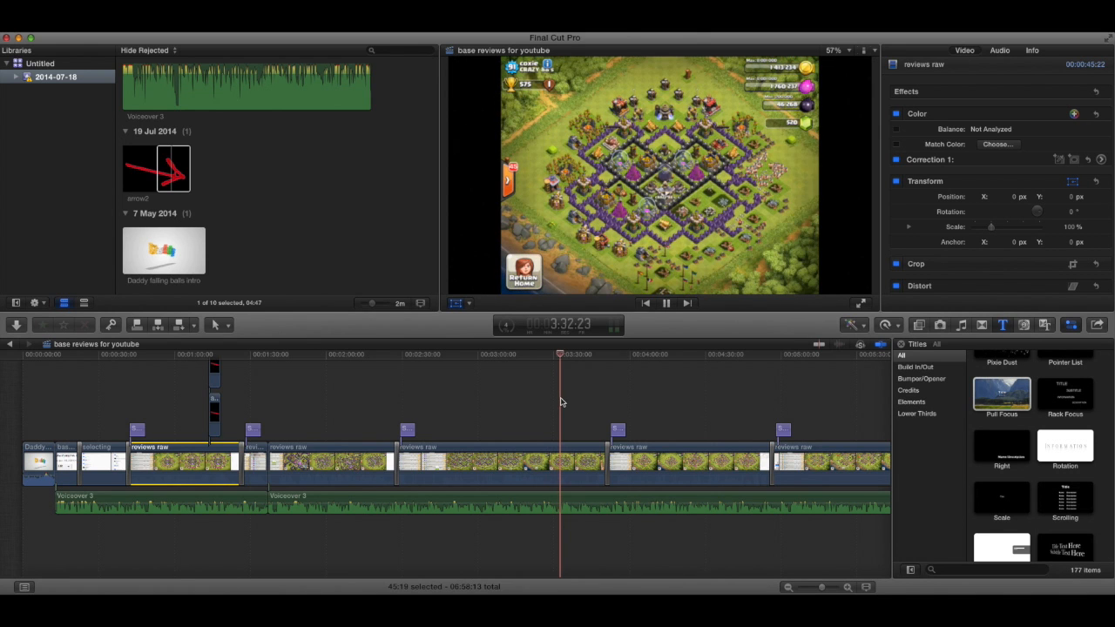
scroll(540, 410, right, 5)
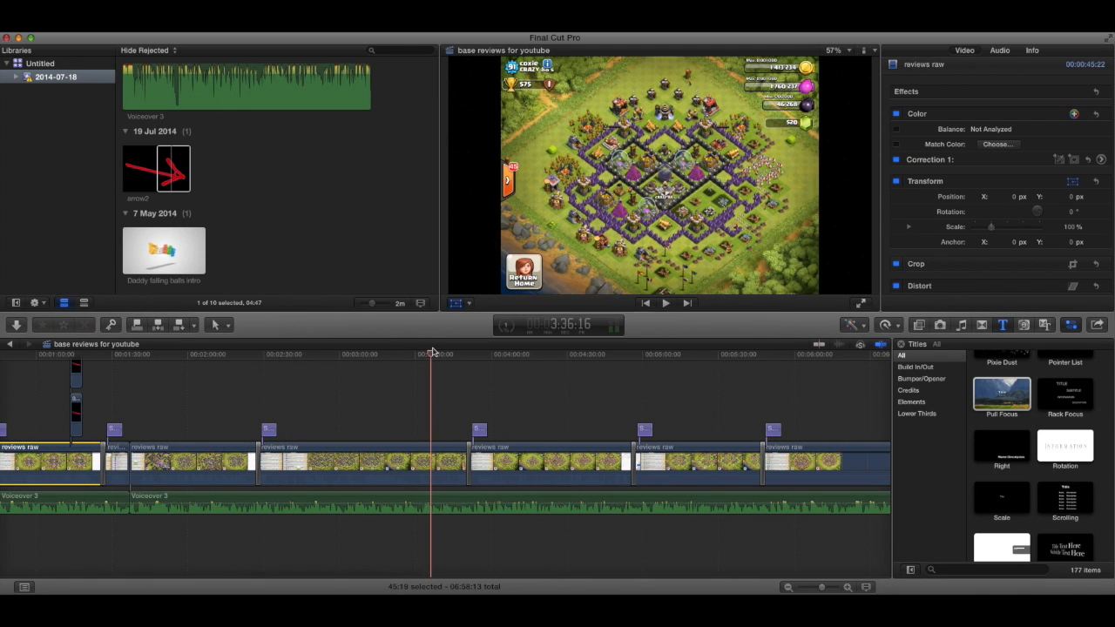
drag(429, 358, 387, 366)
key(space)
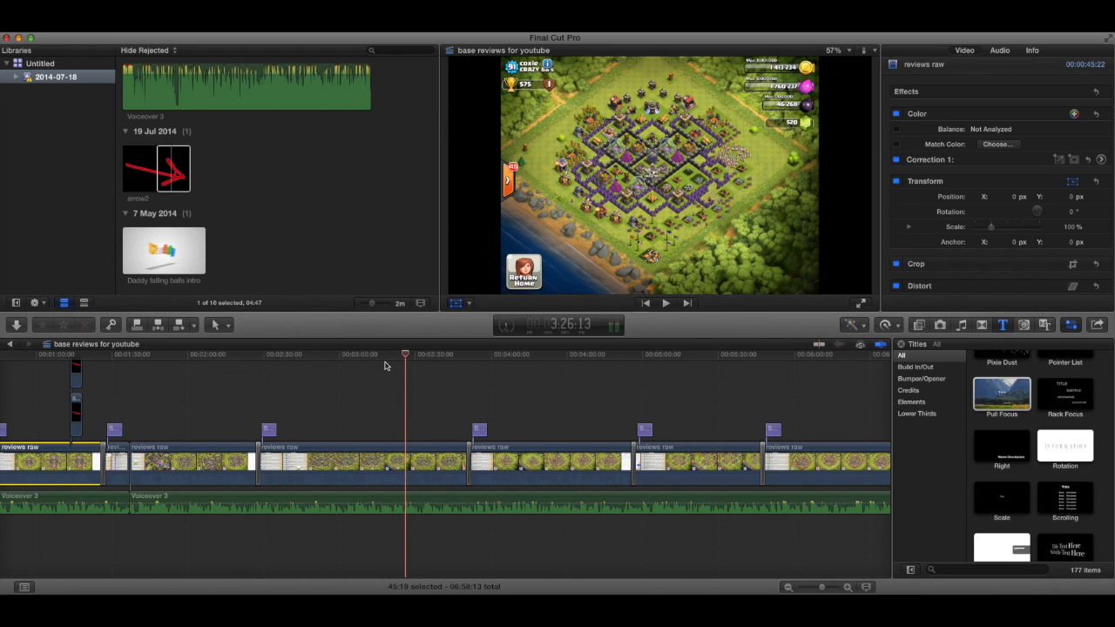
key(space)
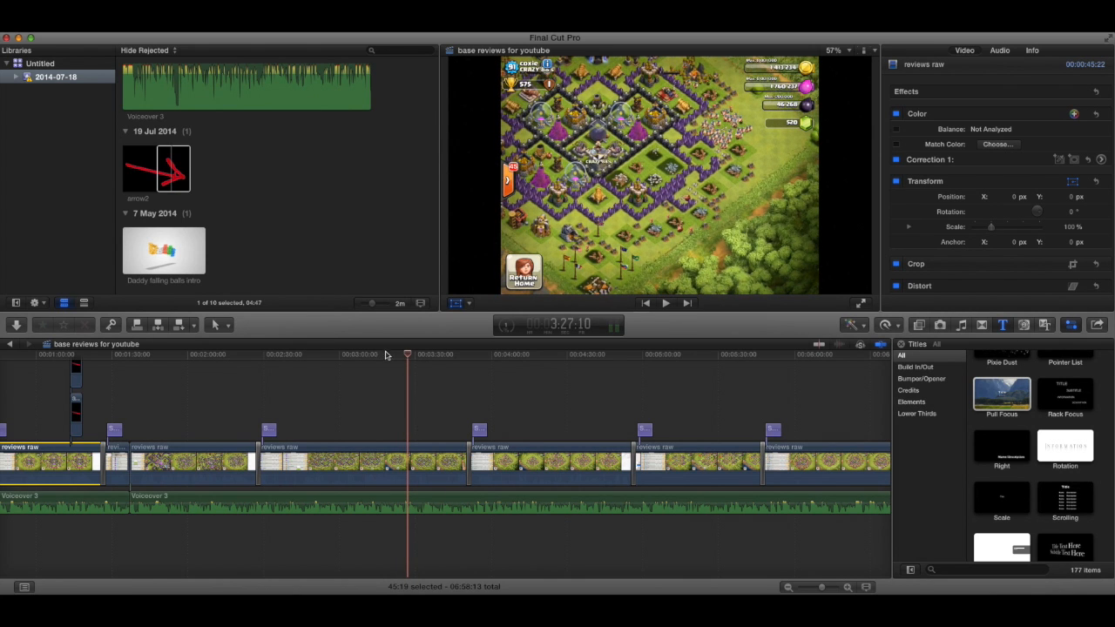
drag(408, 354, 405, 355)
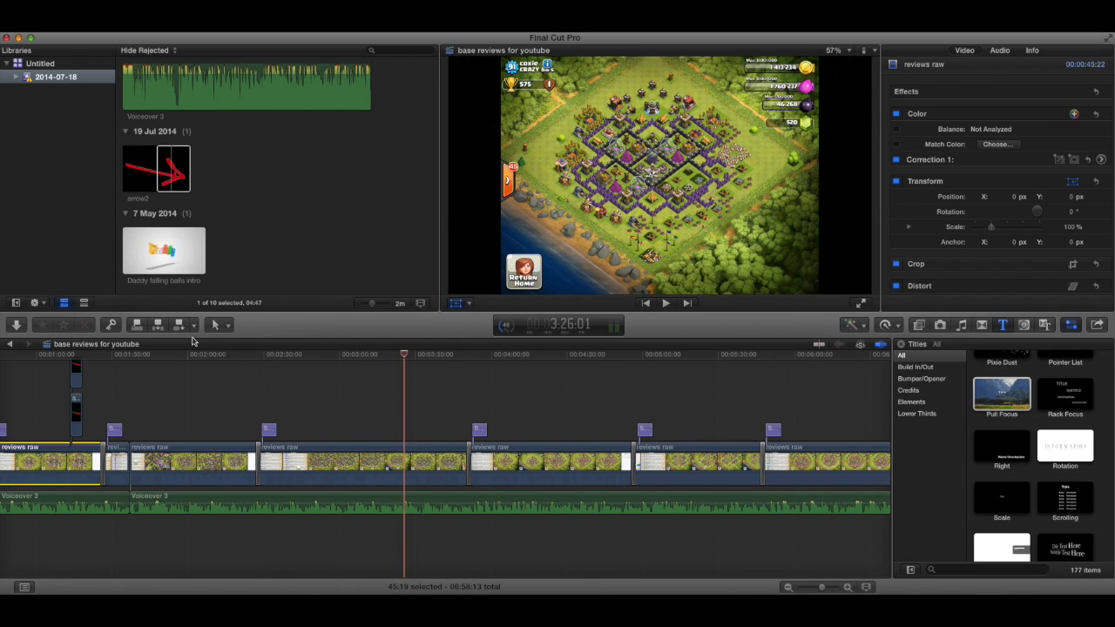
Paste two stacked copies of the upper arrow2 clip above the third review at 3:26:01.
scroll(69, 362, right, 1)
click(73, 373)
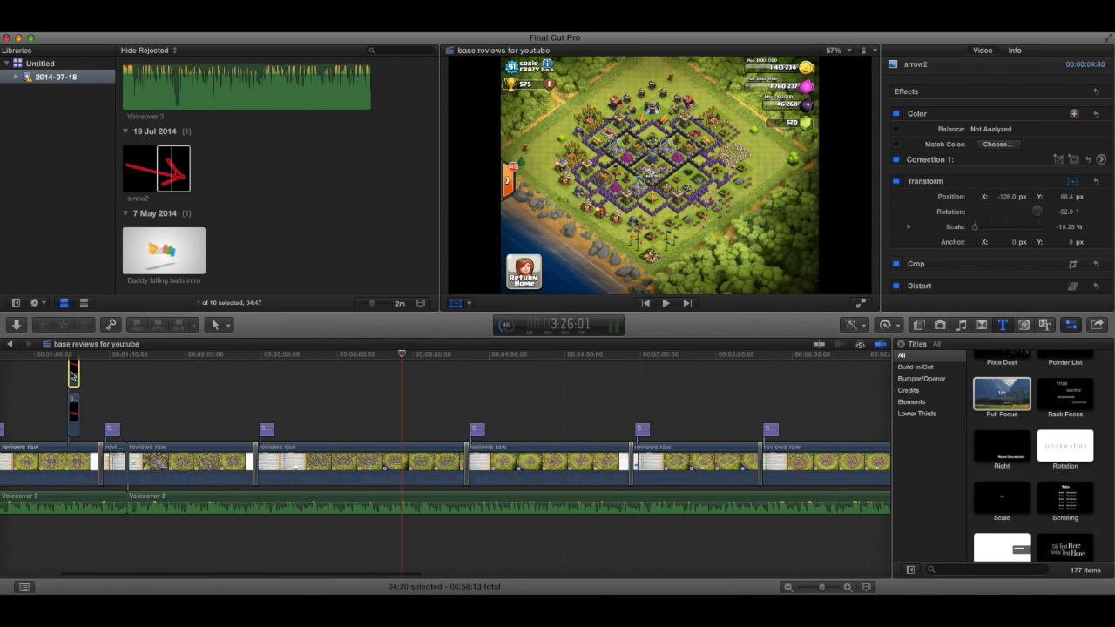
key(super+v)
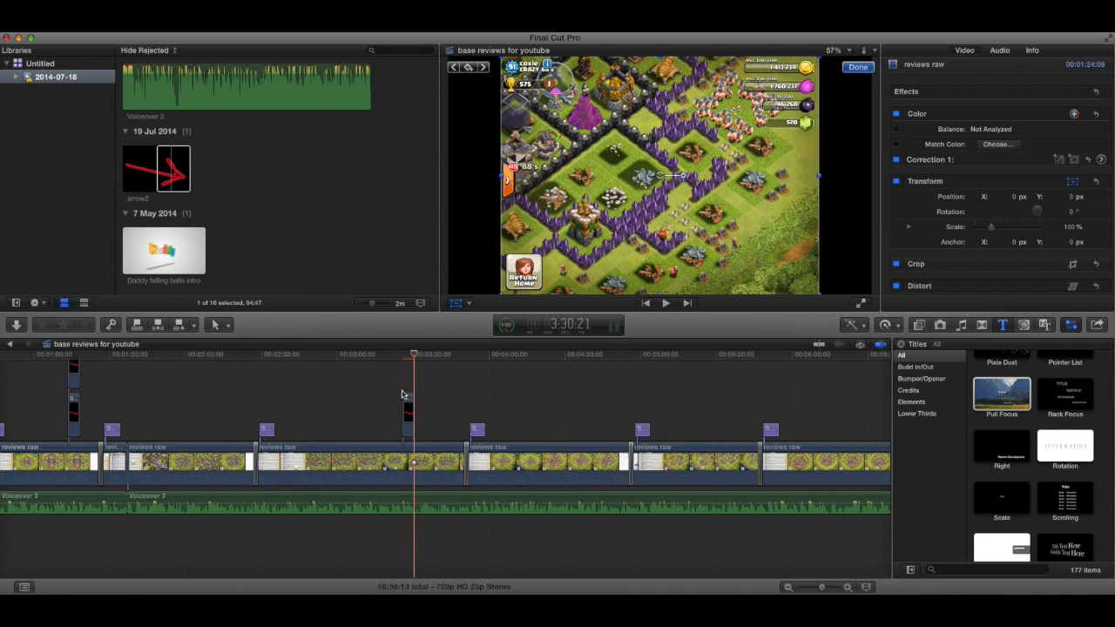
click(403, 356)
key(super+v)
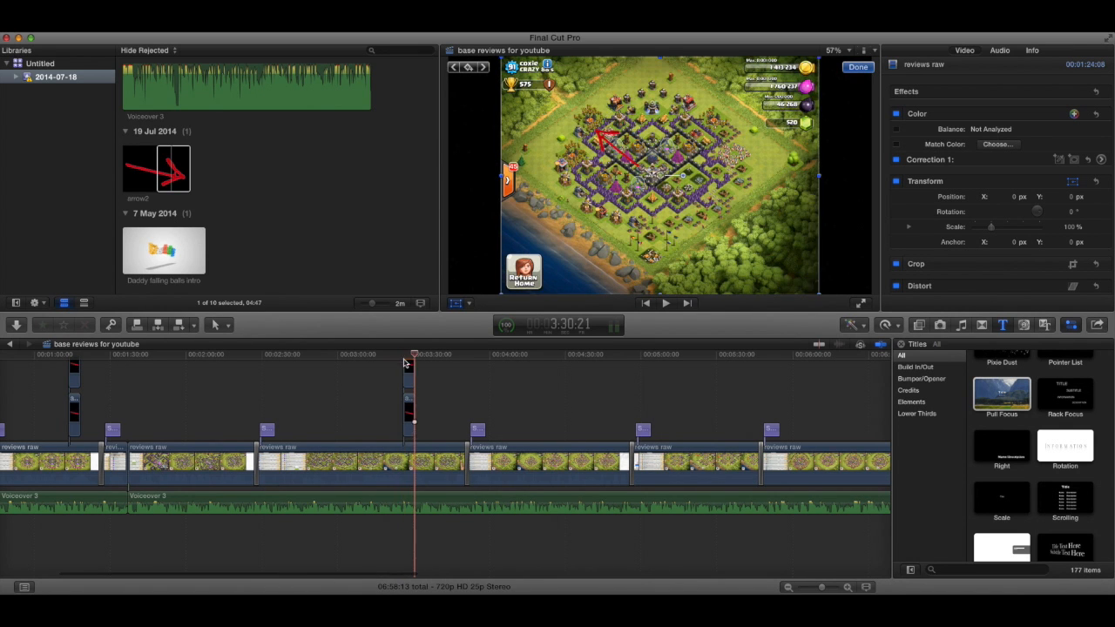
click(402, 355)
Scale the lower pasted arrow to about -8.2%, rotate it to about 29.8°, and move it near the base's centre.
click(411, 399)
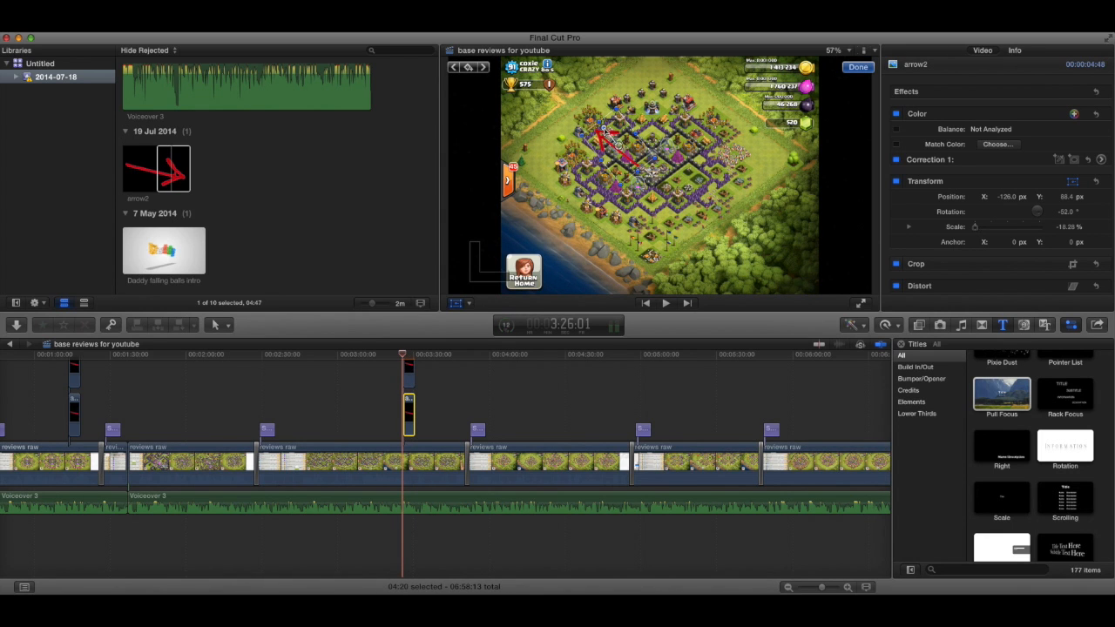
click(604, 131)
drag(585, 135, 669, 144)
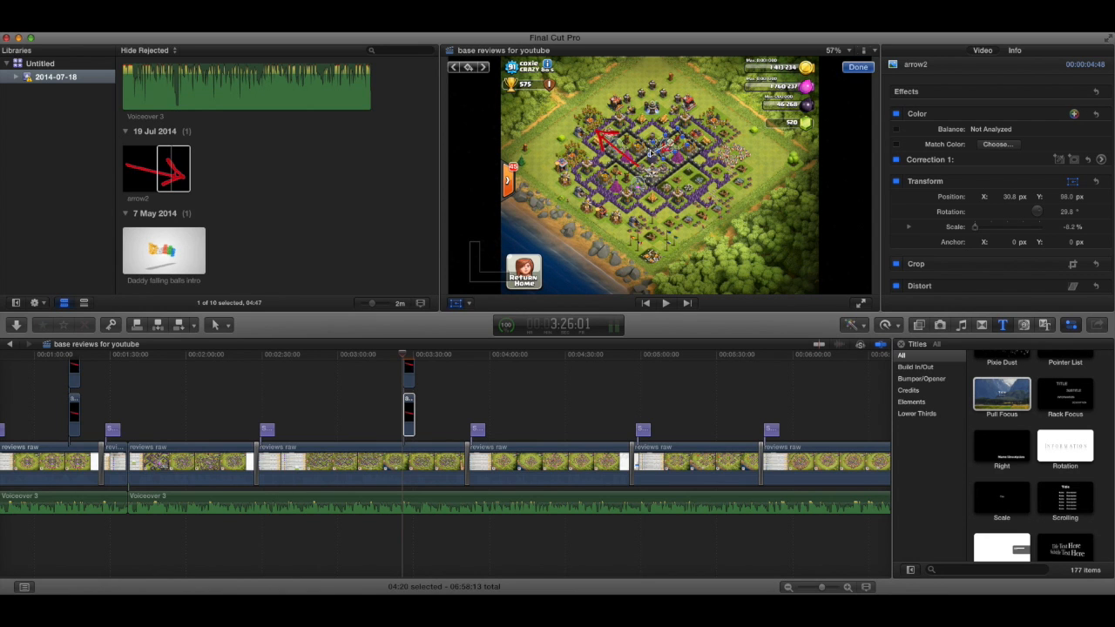
Scale the upper pasted arrow to about -9.28%, rotate it to about 130.1° at X -89.8 px, and shift the lower arrow to X 40.5, Y 101 px.
click(617, 154)
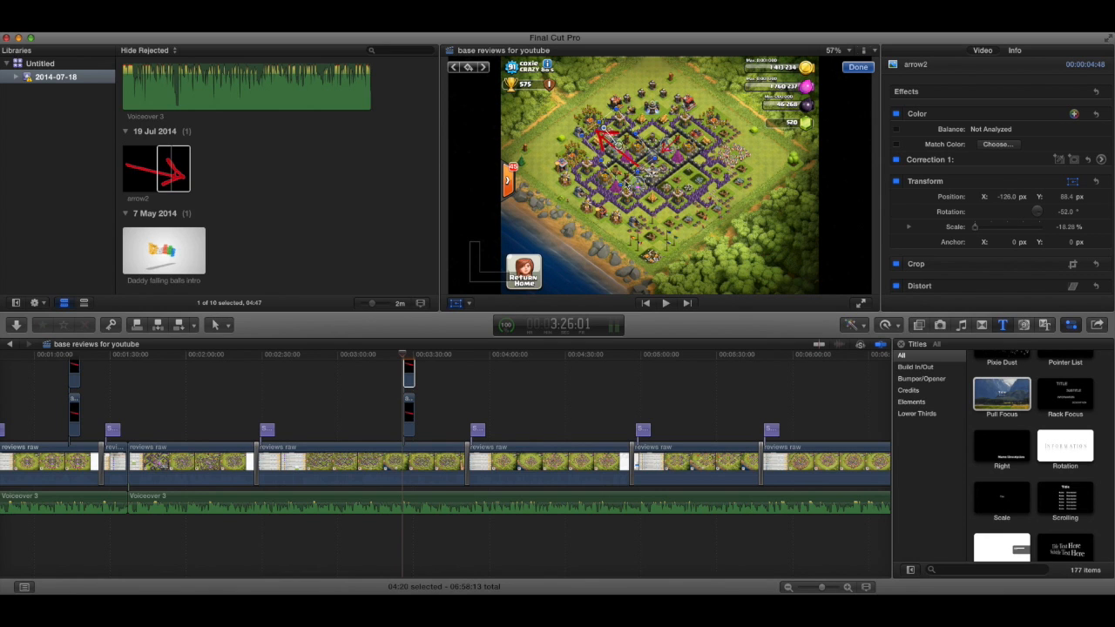
drag(620, 186, 641, 150)
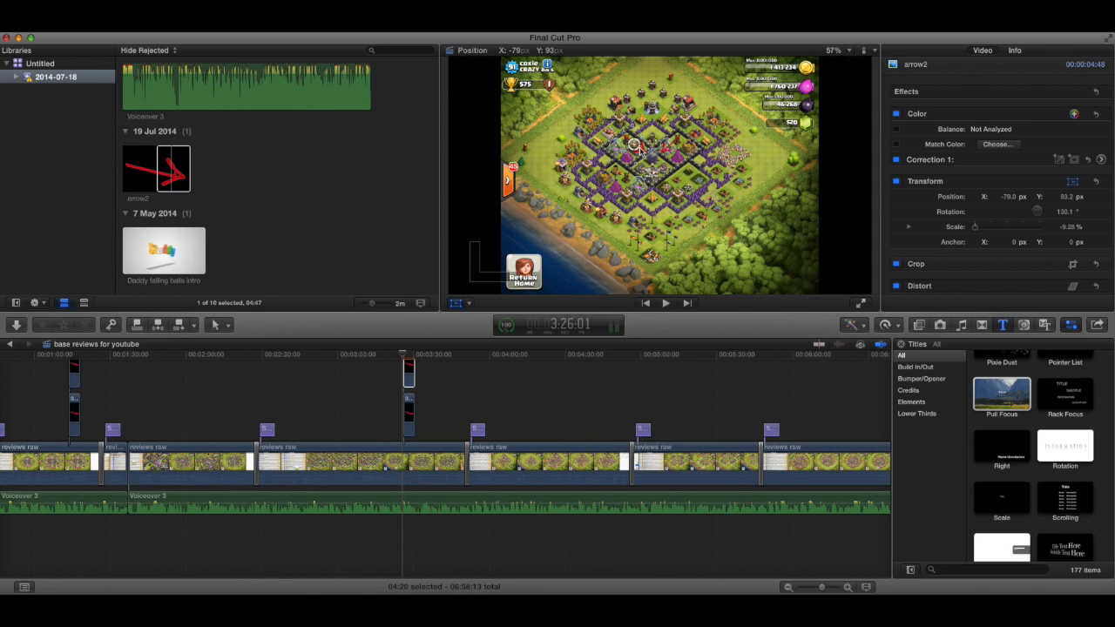
drag(636, 150, 672, 153)
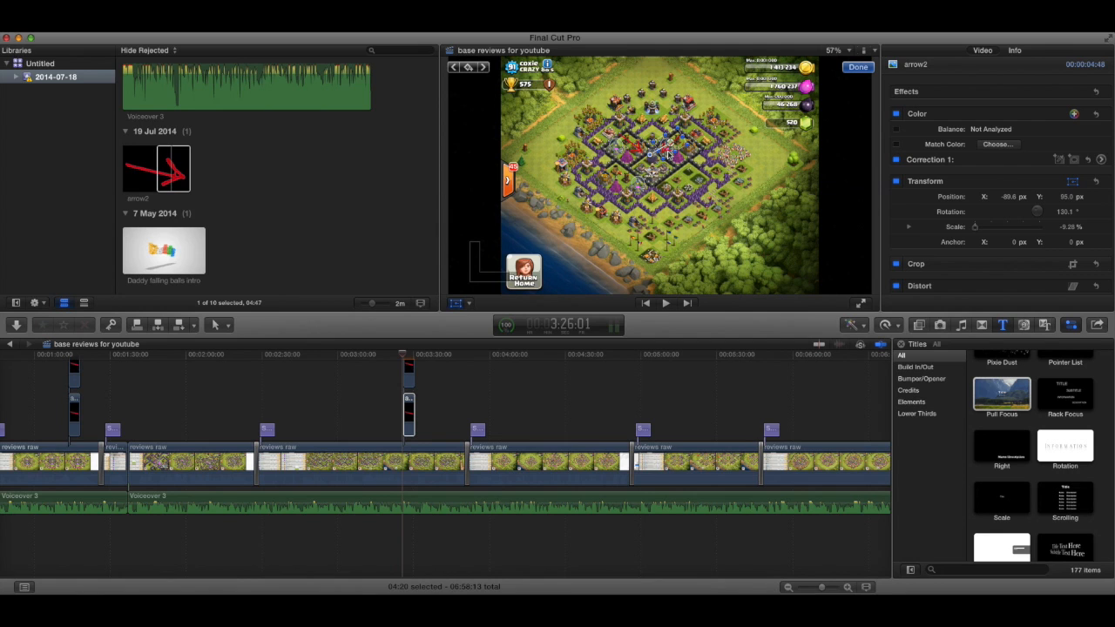
click(639, 150)
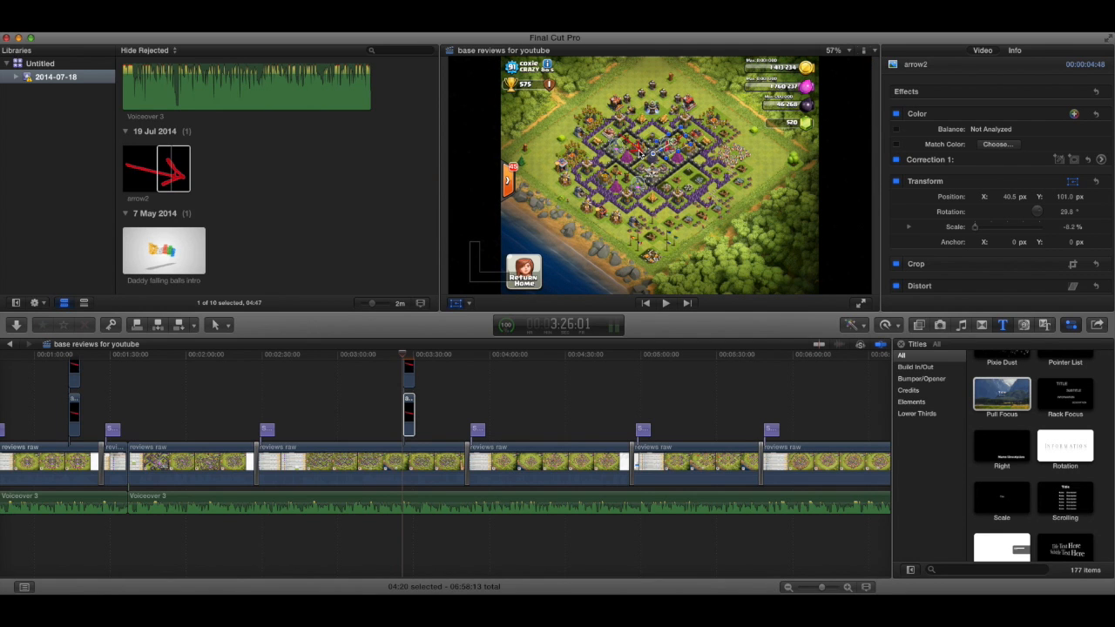
click(745, 231)
click(745, 232)
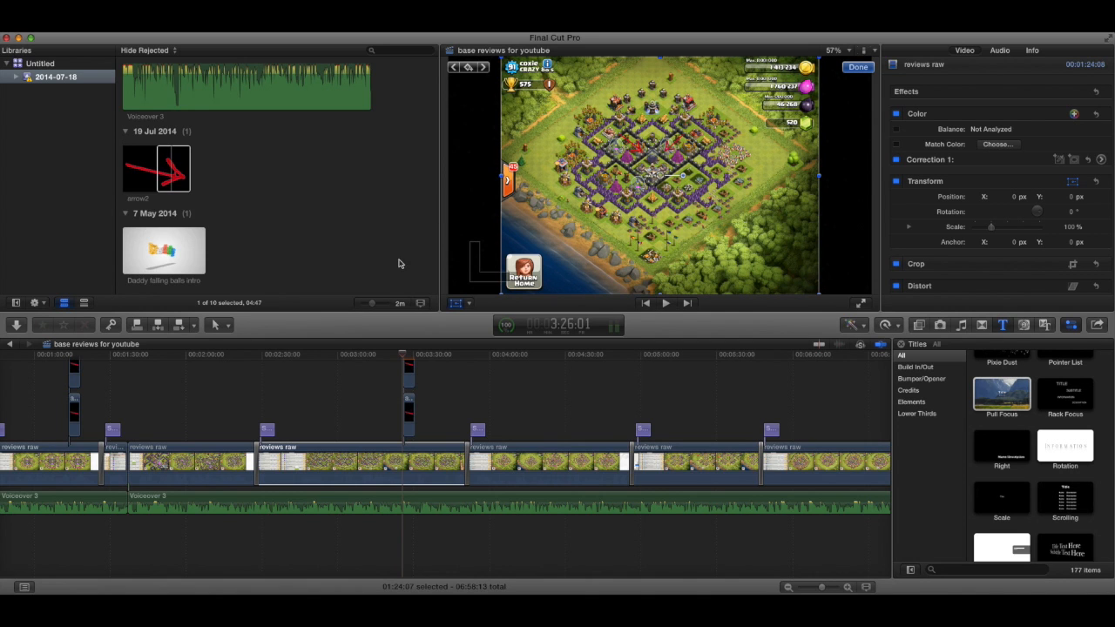
Play the third review from 3:22:20 to check the two small arrows against the footage.
drag(402, 356, 394, 358)
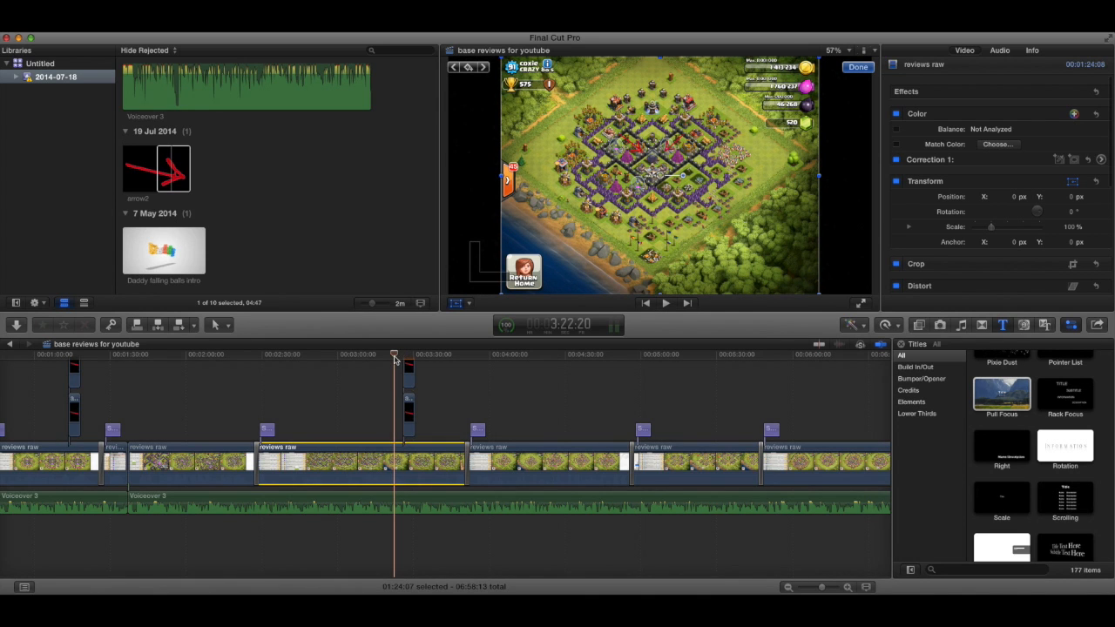
key(space)
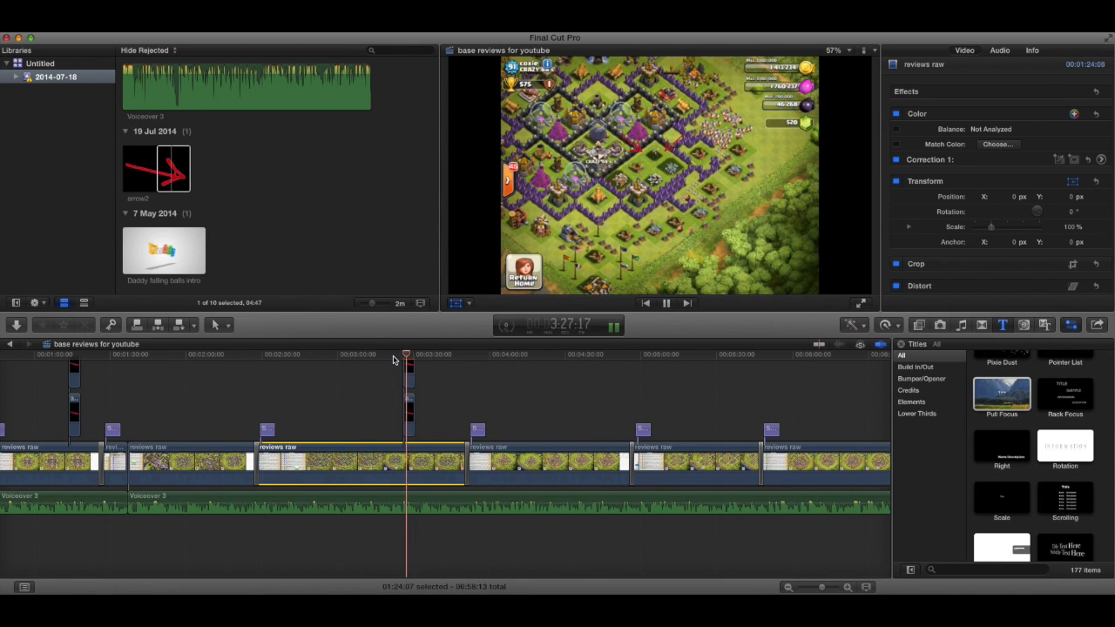
key(space)
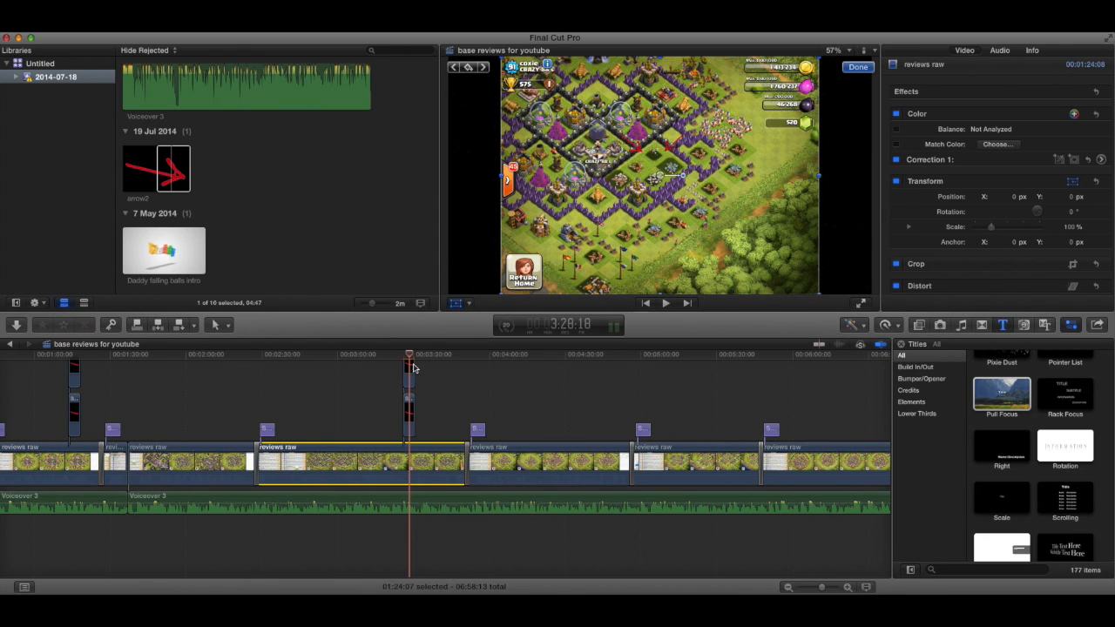
Extend the starts of both stacked arrow2 clips above the third review back to 3:24:01.
key(Left)
key(Left)
key(Left)
key(Left)
key(Left)
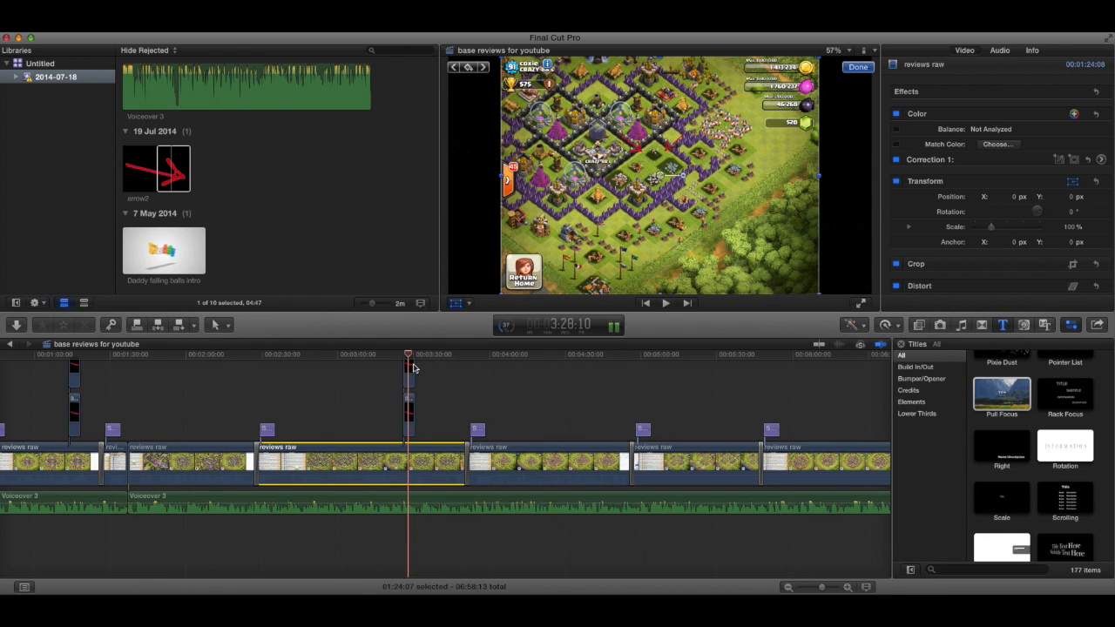
key(Left)
key(Left)
key(Left)
key(Left)
key(Left)
key(Left)
key(Left)
key(Left)
key(Left)
key(Left)
key(Left)
key(Left)
key(Left)
key(Left)
key(Left)
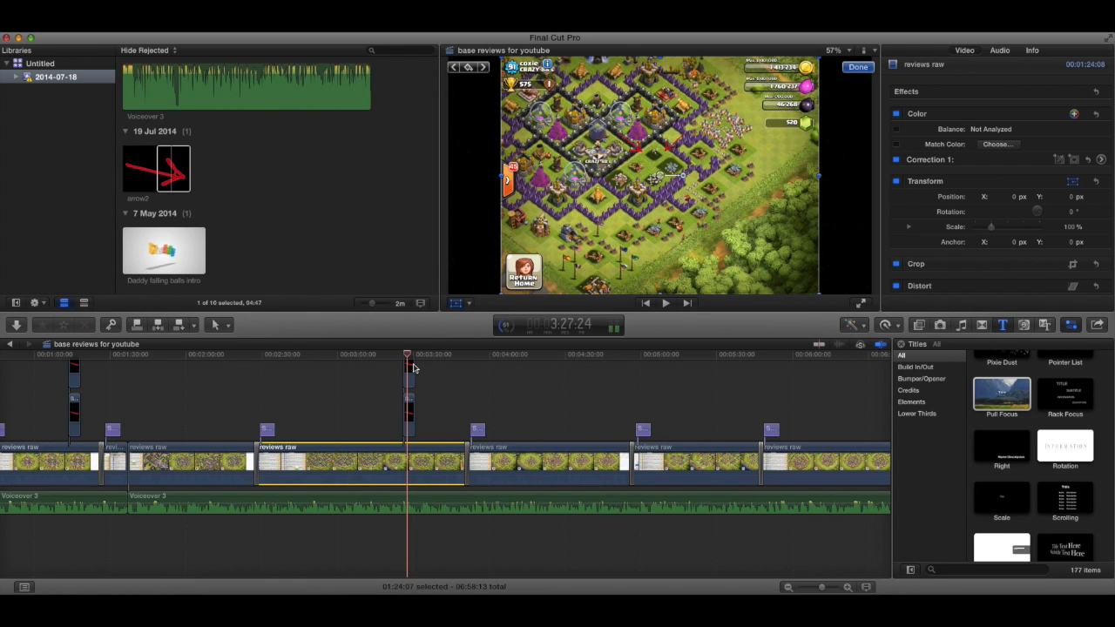
key(Left)
key(Left)
key(Left)
key(Left)
key(Left)
key(Left)
key(Left)
key(Left)
key(Left)
key(Left)
key(Left)
key(Left)
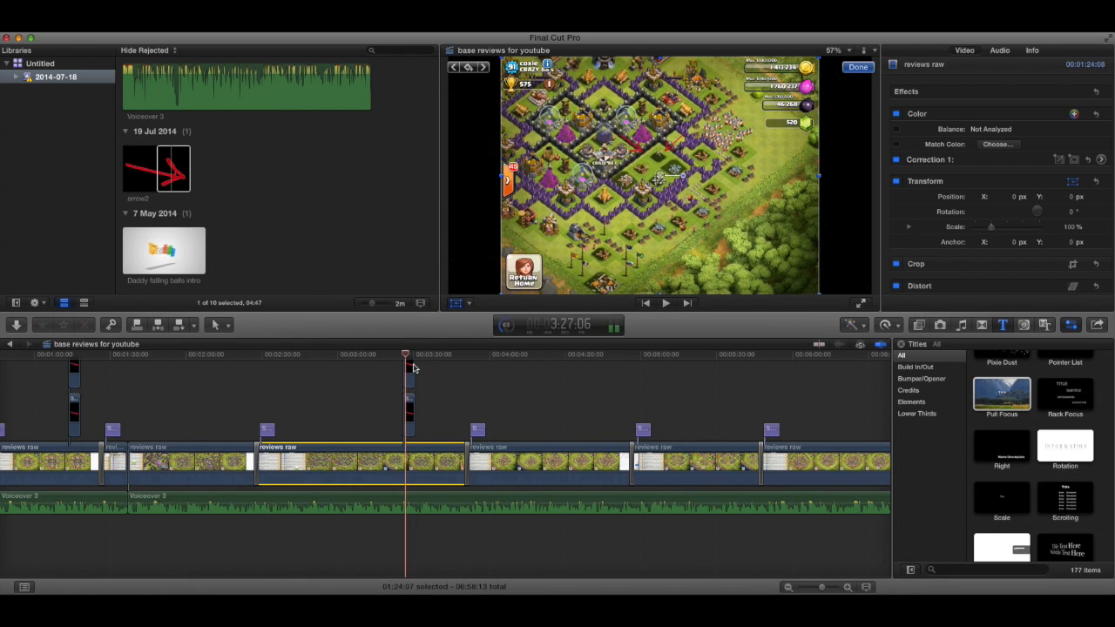
key(Left)
key(Left)
key(Left)
key(Left)
key(Left)
key(Left)
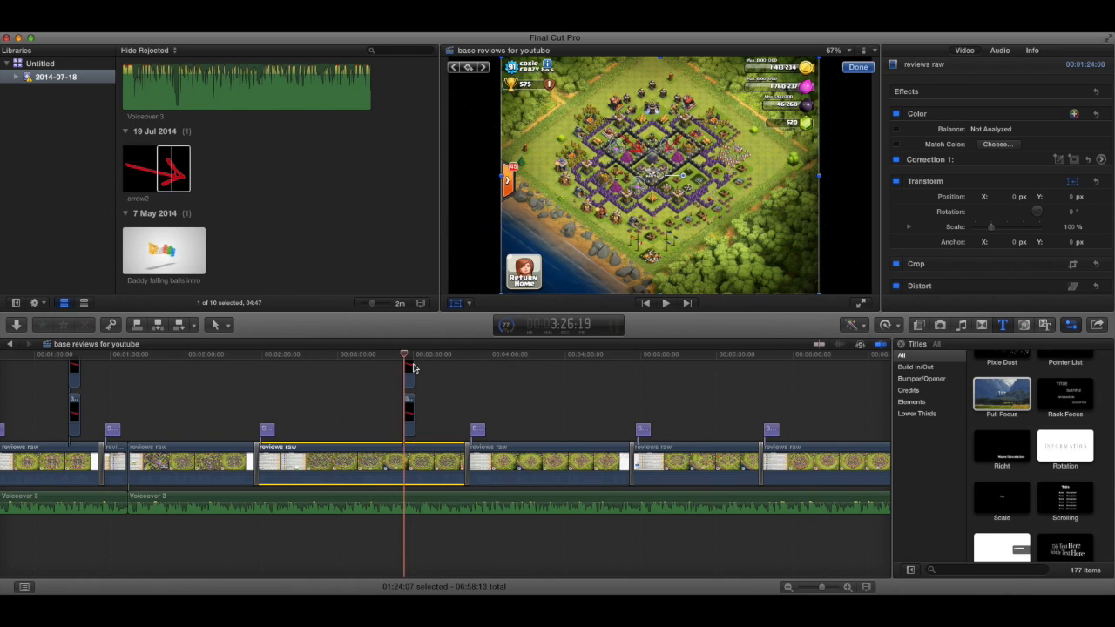
key(Left)
key(Left)
key(Left)
key(Left)
key(Left)
key(Left)
key(Left)
key(Left)
key(Left)
key(Left)
key(Left)
key(Left)
key(Left)
key(Left)
key(Left)
key(Left)
key(Left)
key(Left)
key(Left)
key(Left)
key(Left)
key(Left)
key(Left)
key(Left)
key(Left)
key(Left)
key(Left)
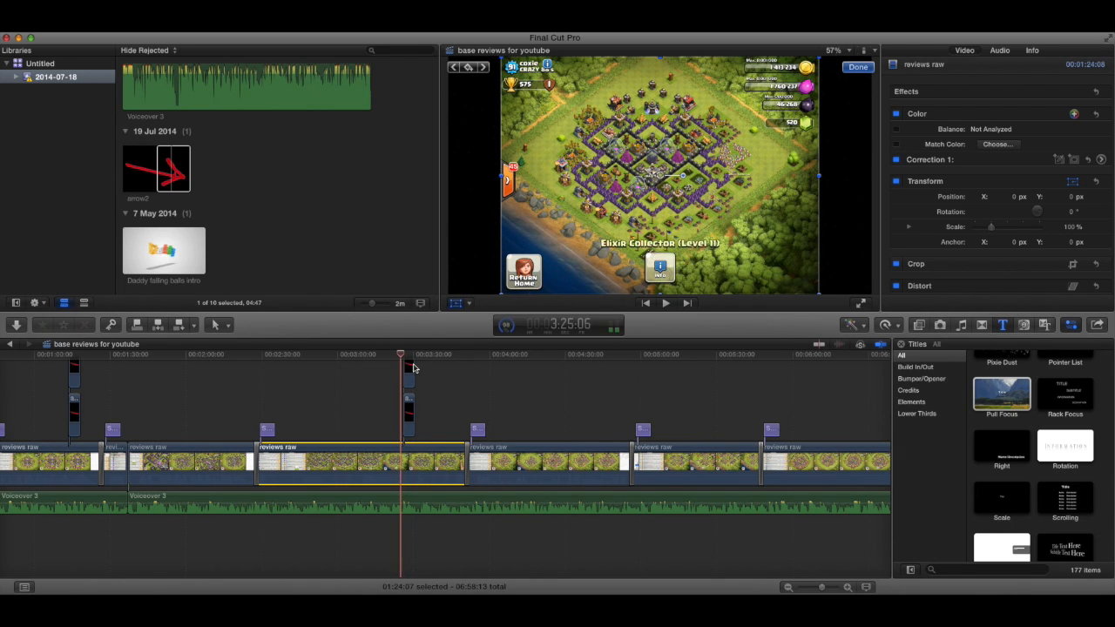
key(Left)
key(Left)
key(Left)
key(Left)
key(Left)
key(Left)
key(Left)
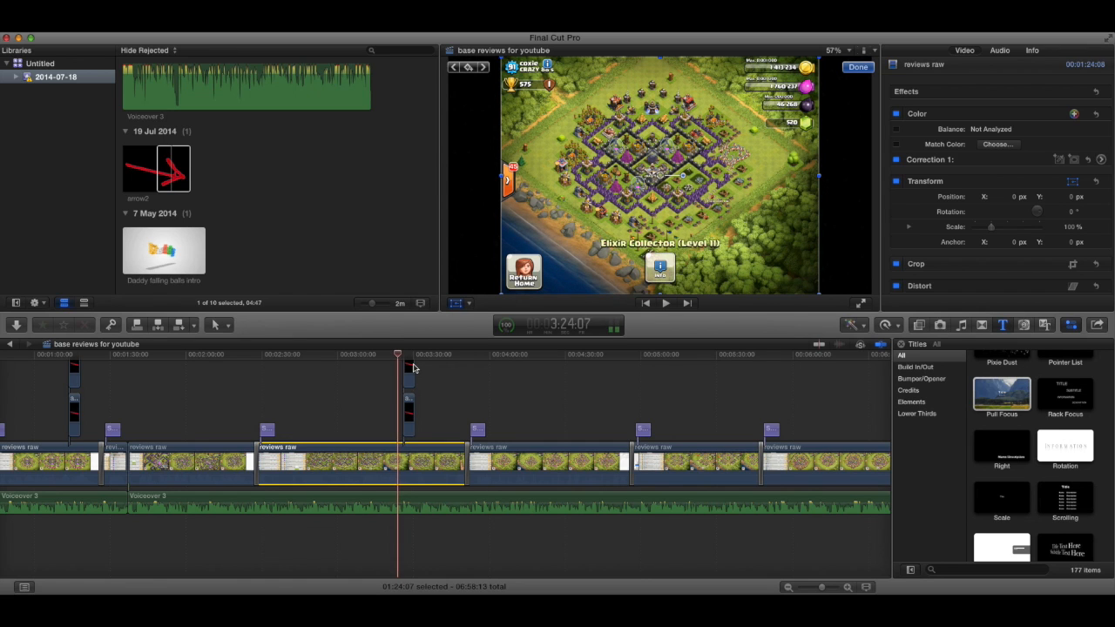
key(Left)
key(Left)
key(Left)
key(Left)
key(Left)
key(Left)
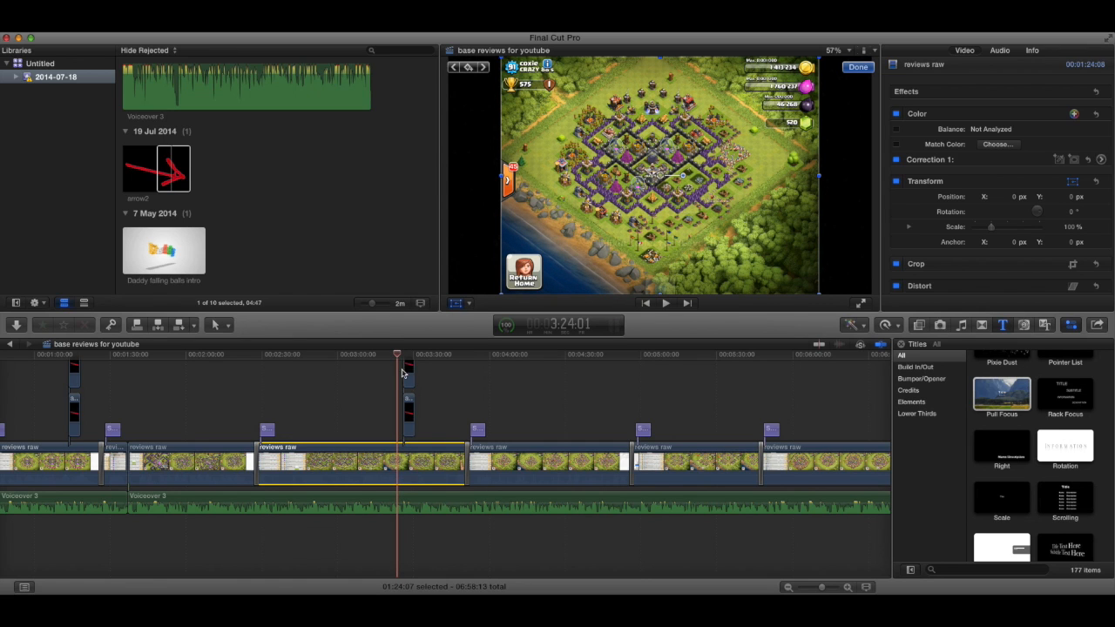
drag(404, 370, 396, 371)
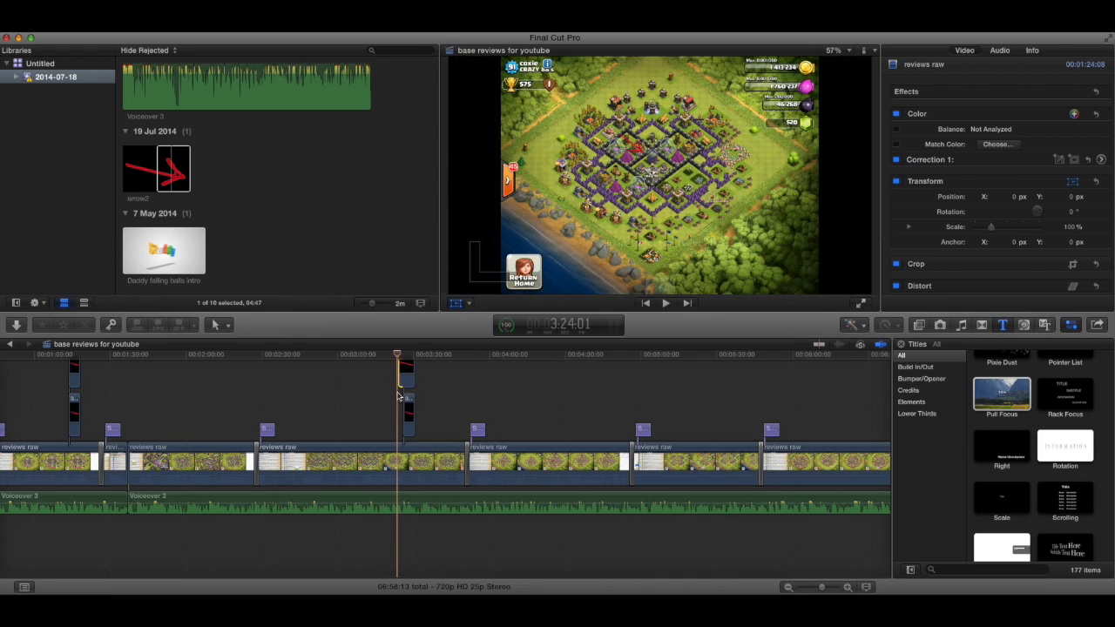
click(403, 417)
drag(403, 413, 397, 413)
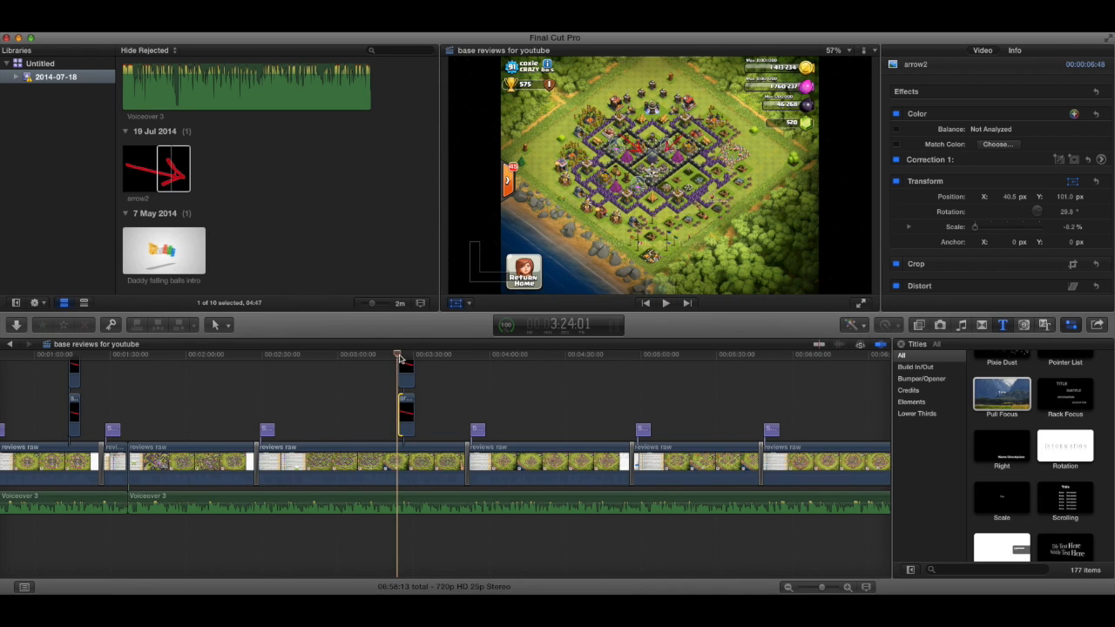
Trim the ends of both stacked arrow2 clips above the third review back to 3:26:20 and play the section to check their timing.
drag(404, 357, 407, 357)
key(Left)
key(Left)
key(Left)
key(Left)
key(Left)
key(Left)
key(Left)
key(Left)
key(Left)
key(Left)
key(Left)
key(Left)
key(Left)
key(Left)
key(Left)
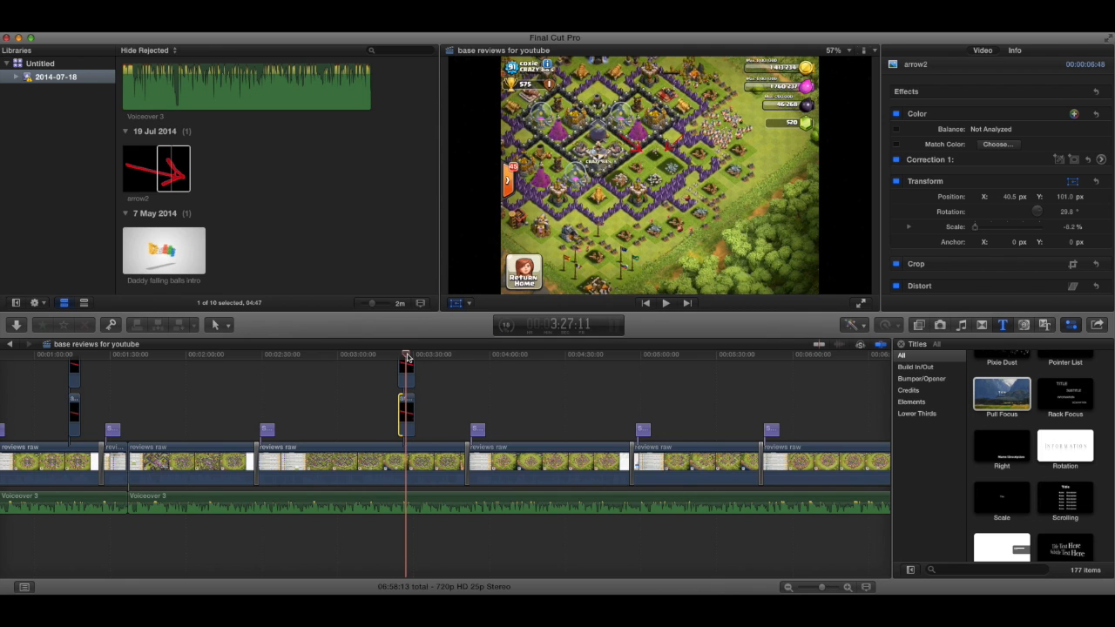
key(Left)
key(Left)
key(Left)
key(Left)
key(Left)
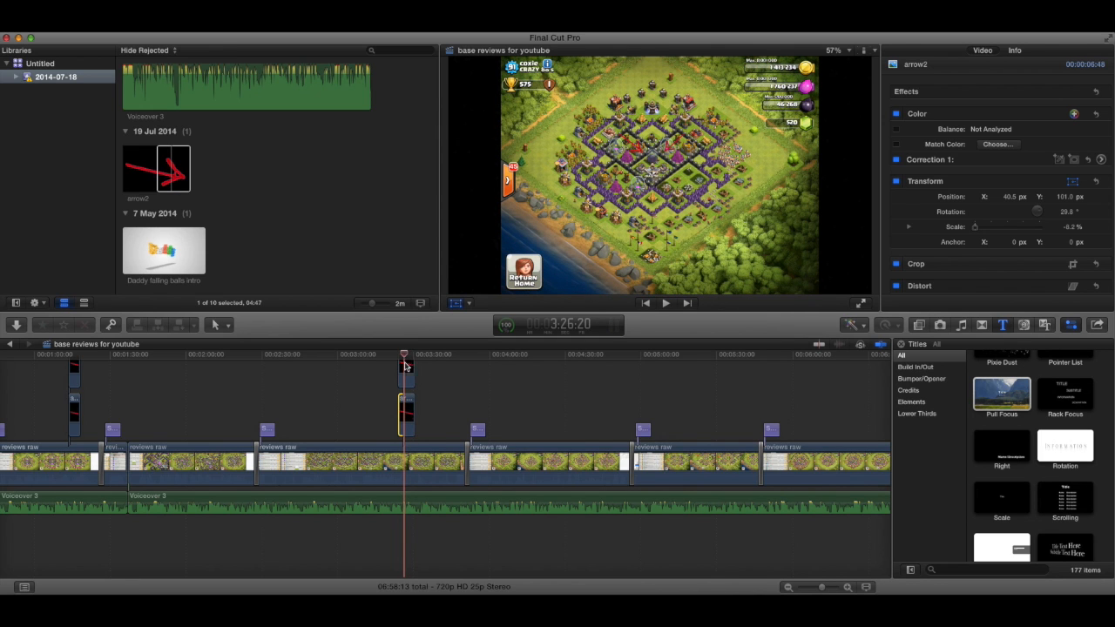
drag(414, 370, 391, 358)
key(space)
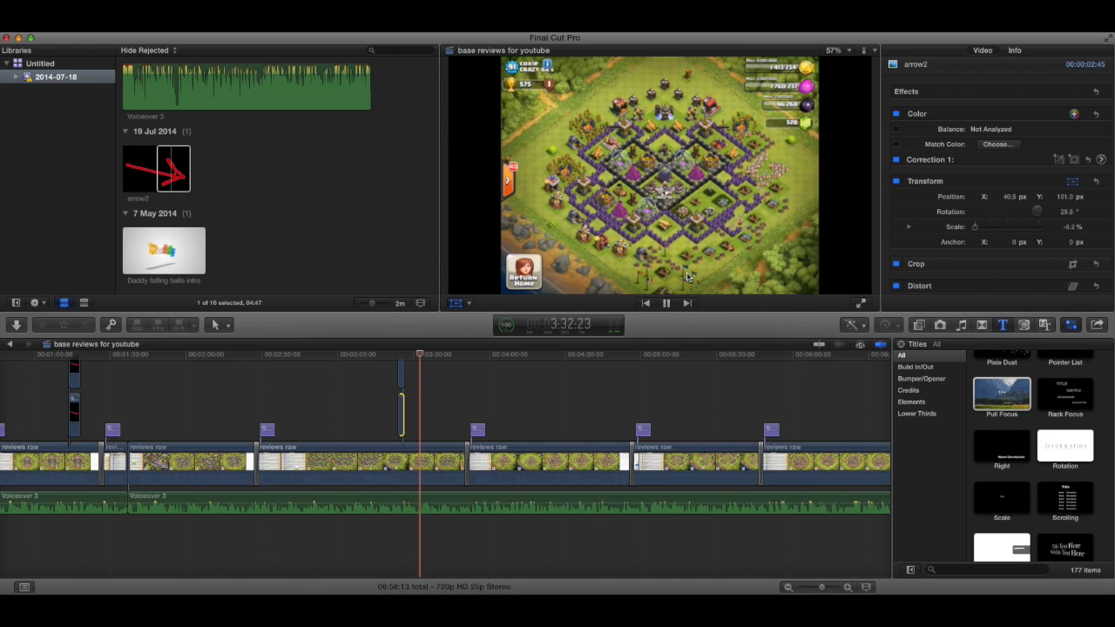
key(space)
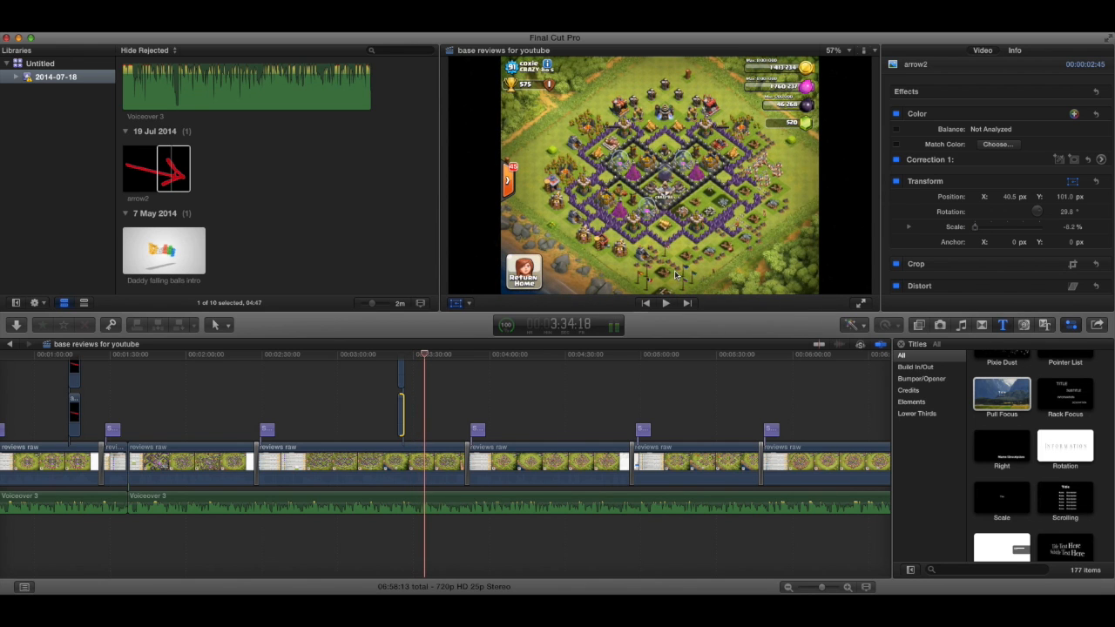